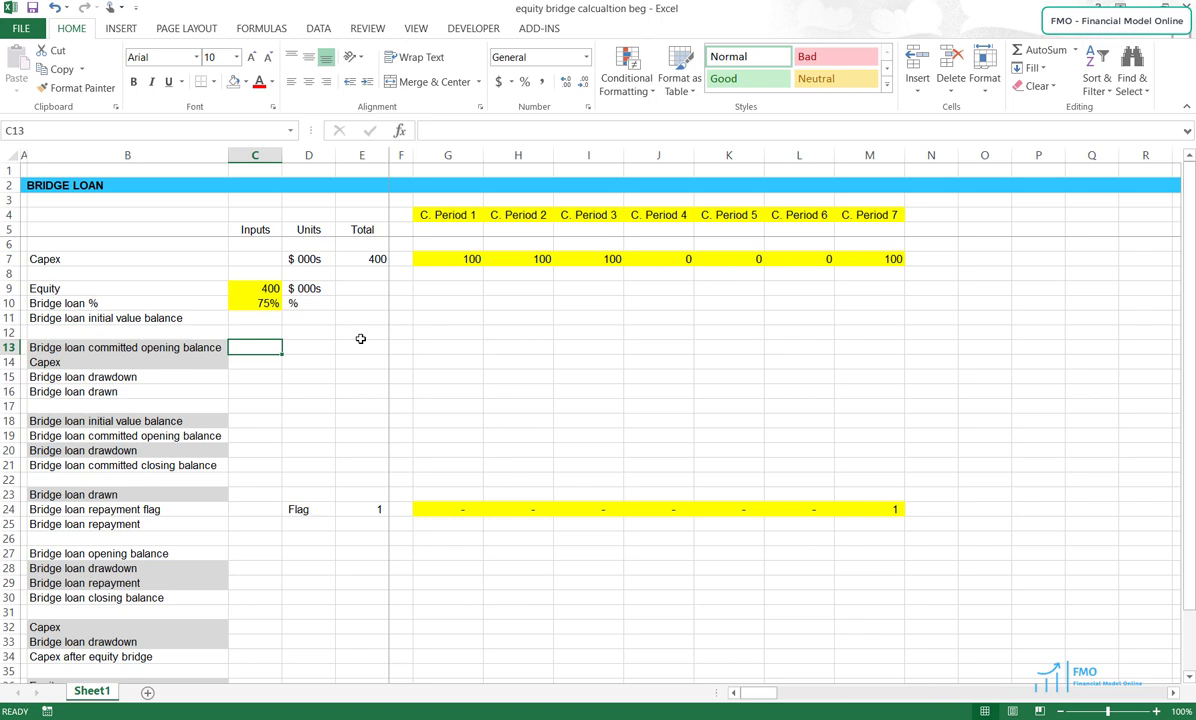
# Calculate the bridge loan initial value balance in C11 as equity times bridge loan %, using =C9*C10
pyautogui.moveTo(443, 214); pyautogui.dragTo(894, 216)
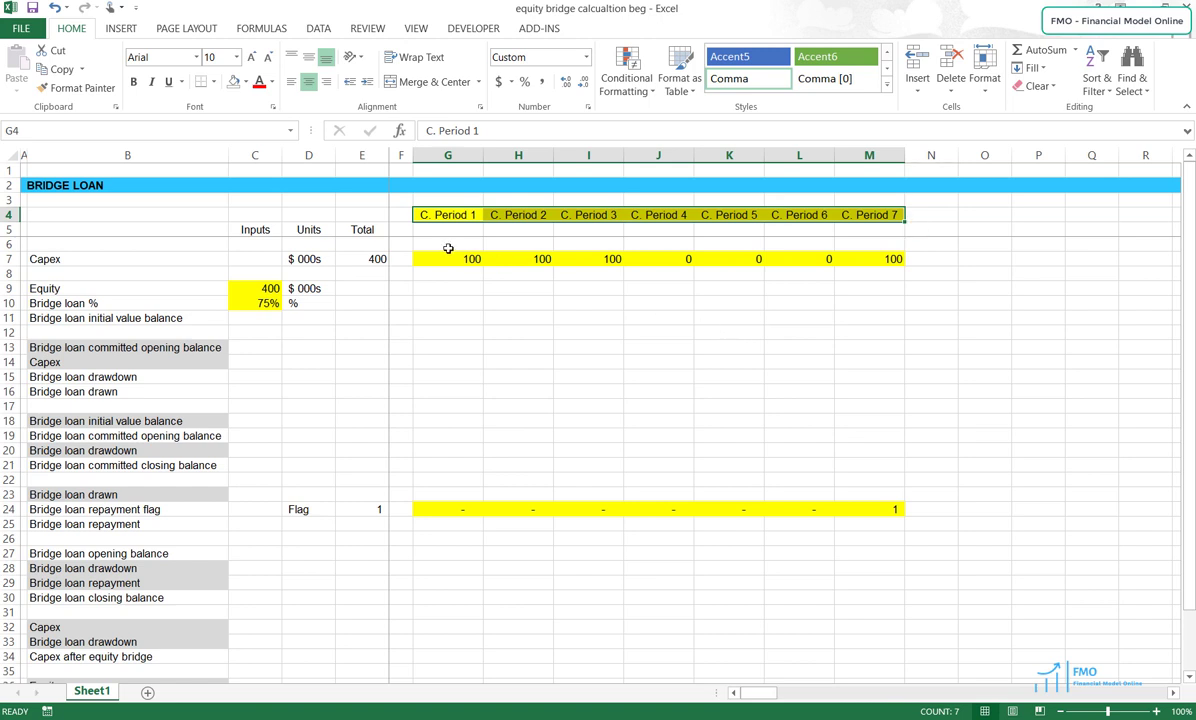
pyautogui.moveTo(452, 259); pyautogui.dragTo(860, 259)
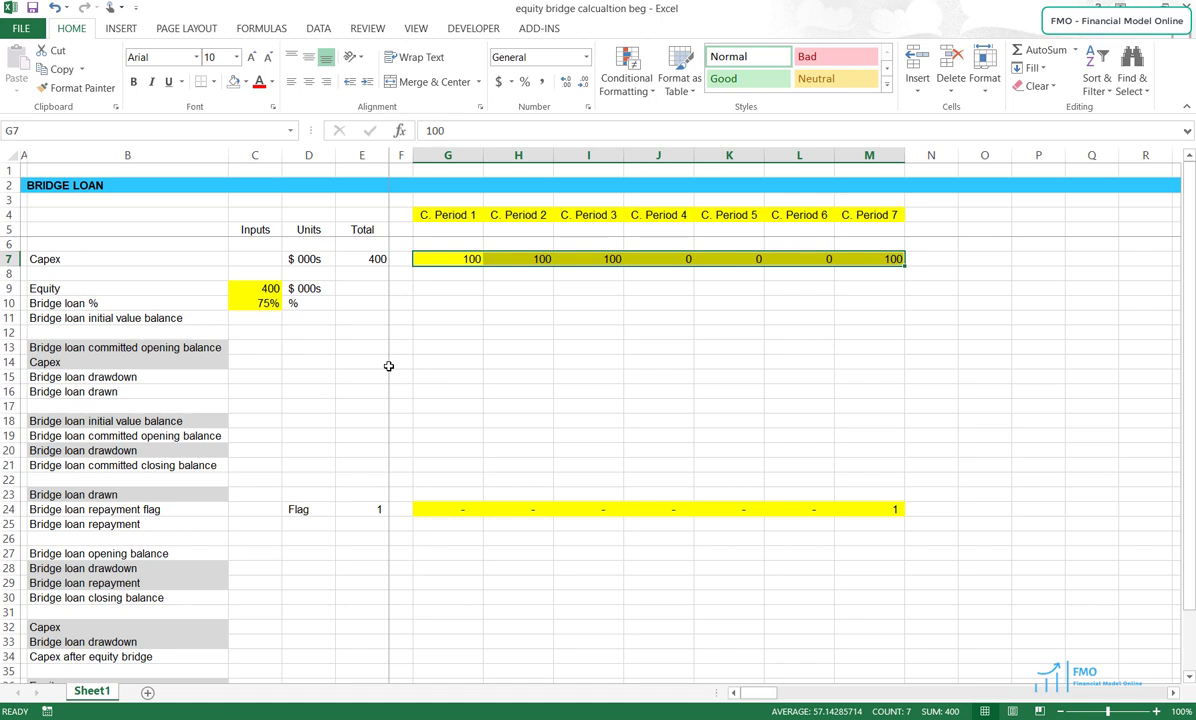
pyautogui.click(268, 288)
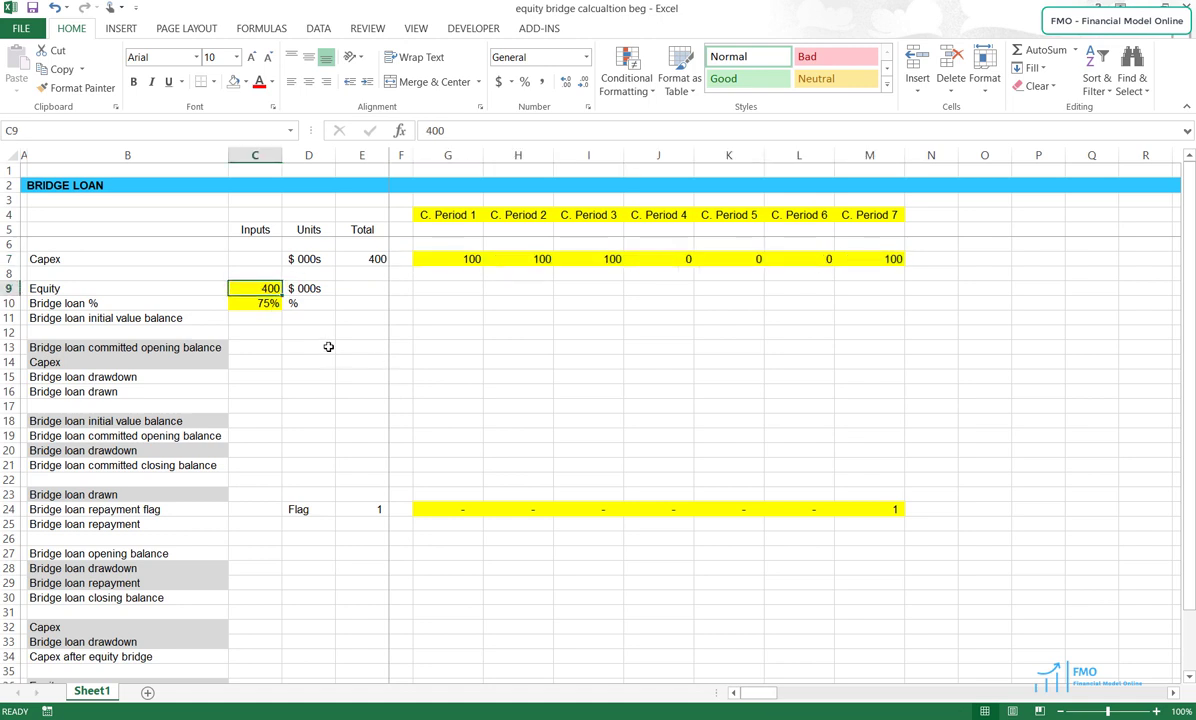
pyautogui.click(273, 305)
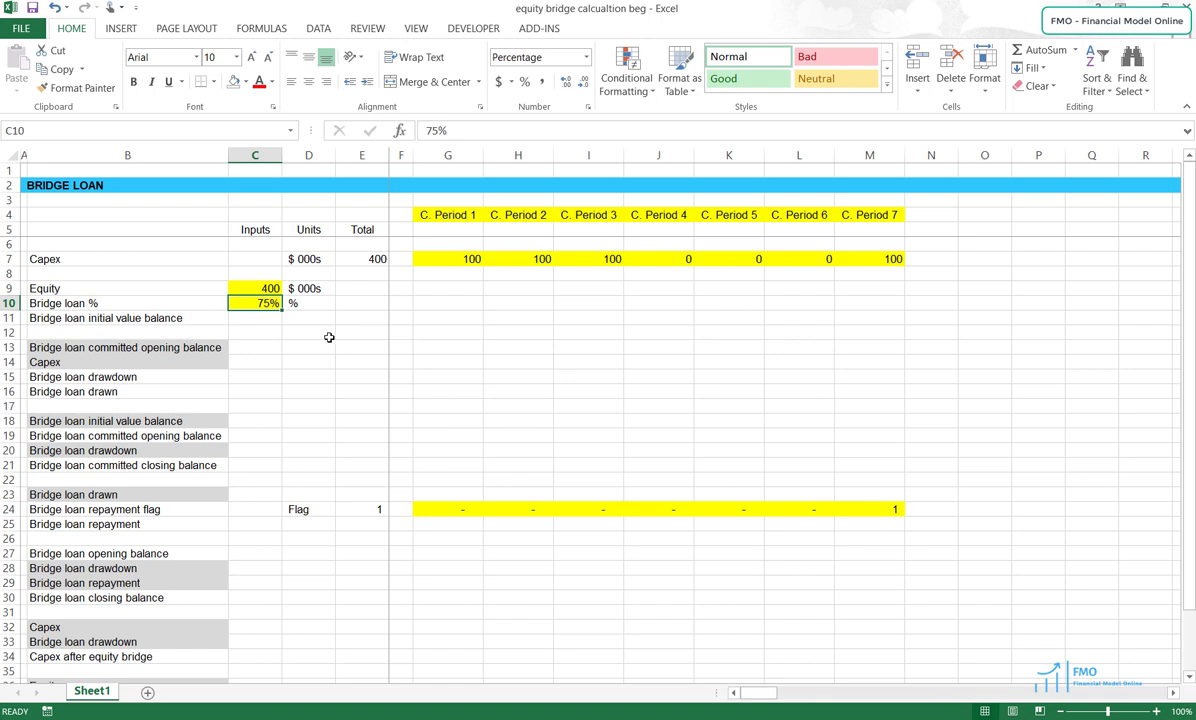
pyautogui.click(267, 321)
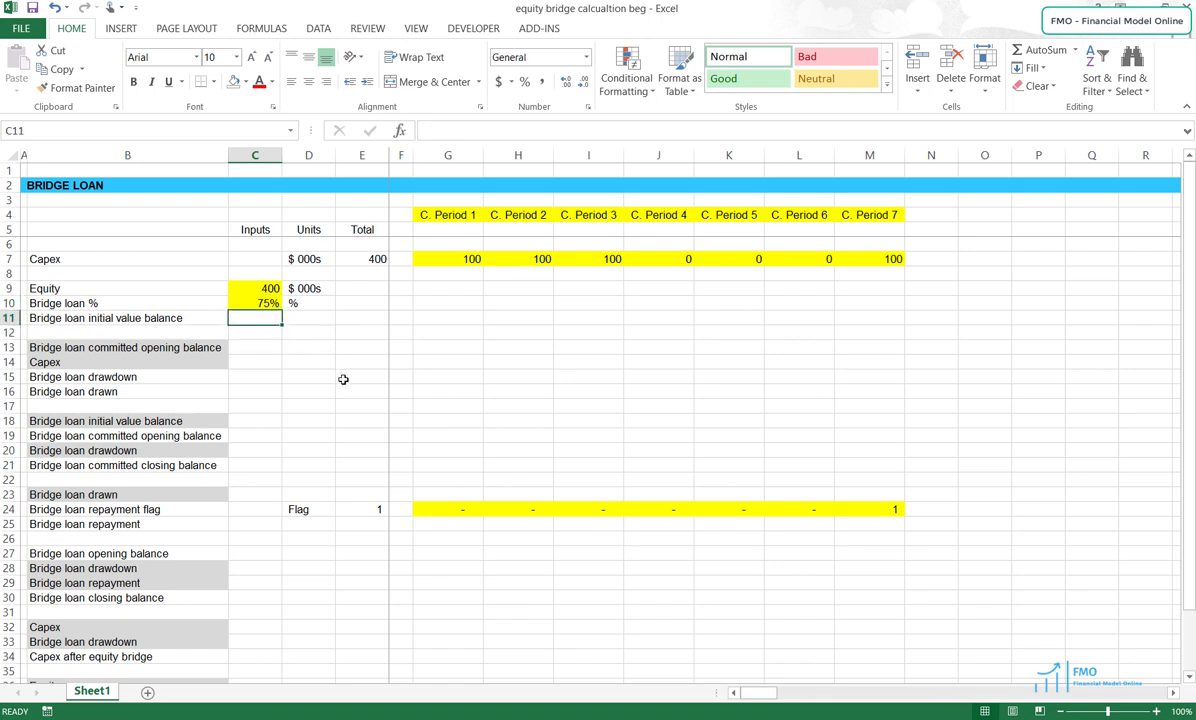
pyautogui.write('=')
pyautogui.press('Up')
pyautogui.press('Up')
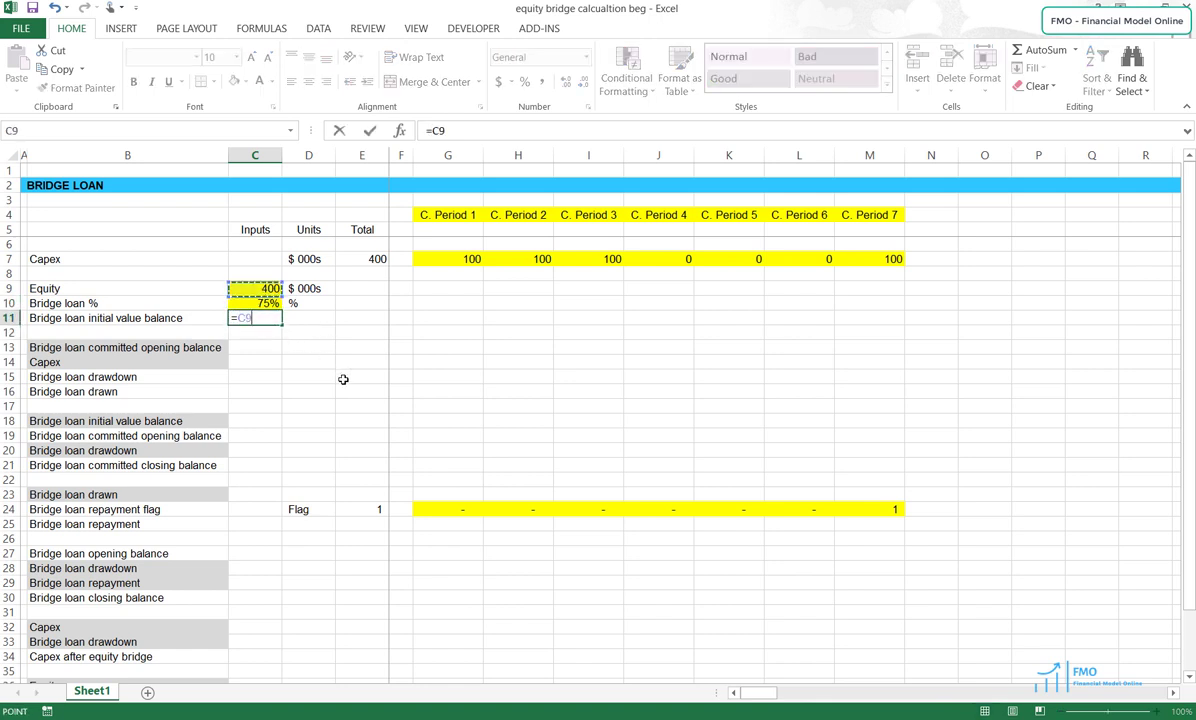
pyautogui.write('*')
pyautogui.press('Up')
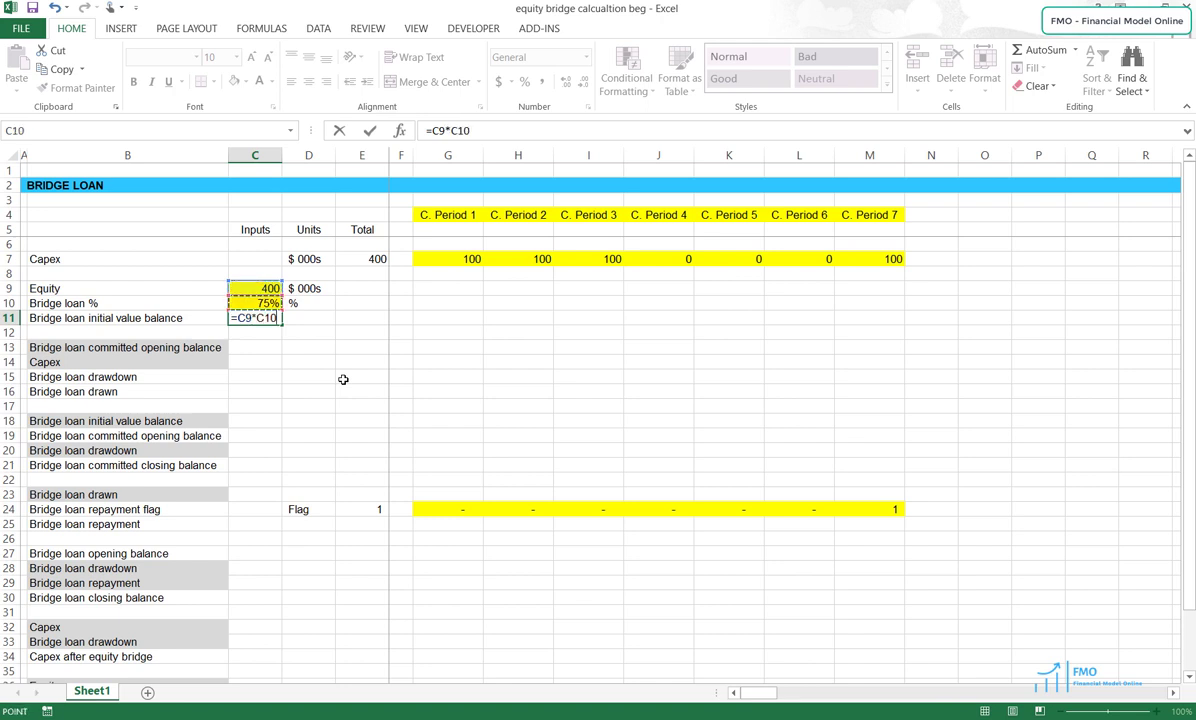
pyautogui.press('Tab')
# Enter $ 000s as the units of the bridge loan initial value balance in D11
pyautogui.write('$')
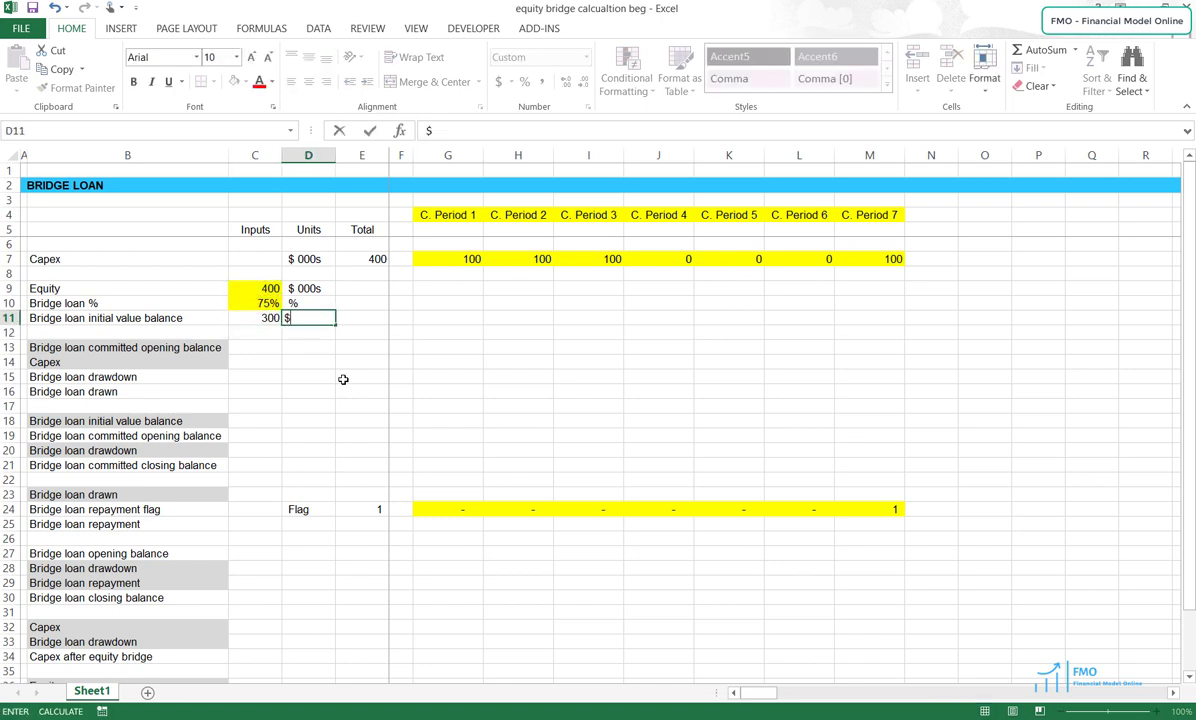
pyautogui.write(' 000s')
pyautogui.press('Return')
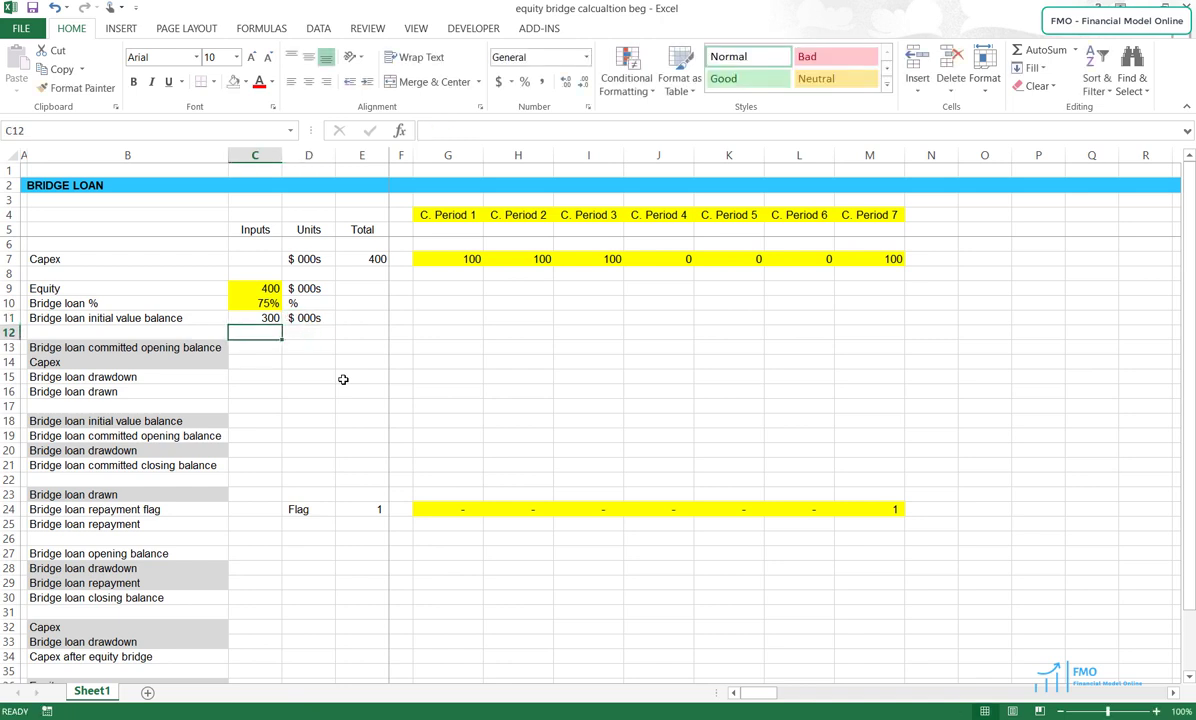
# Link the Capex label in B14 to the source Capex row with the row-anchored formula =B$7
pyautogui.press('Down')
pyautogui.press('Left')
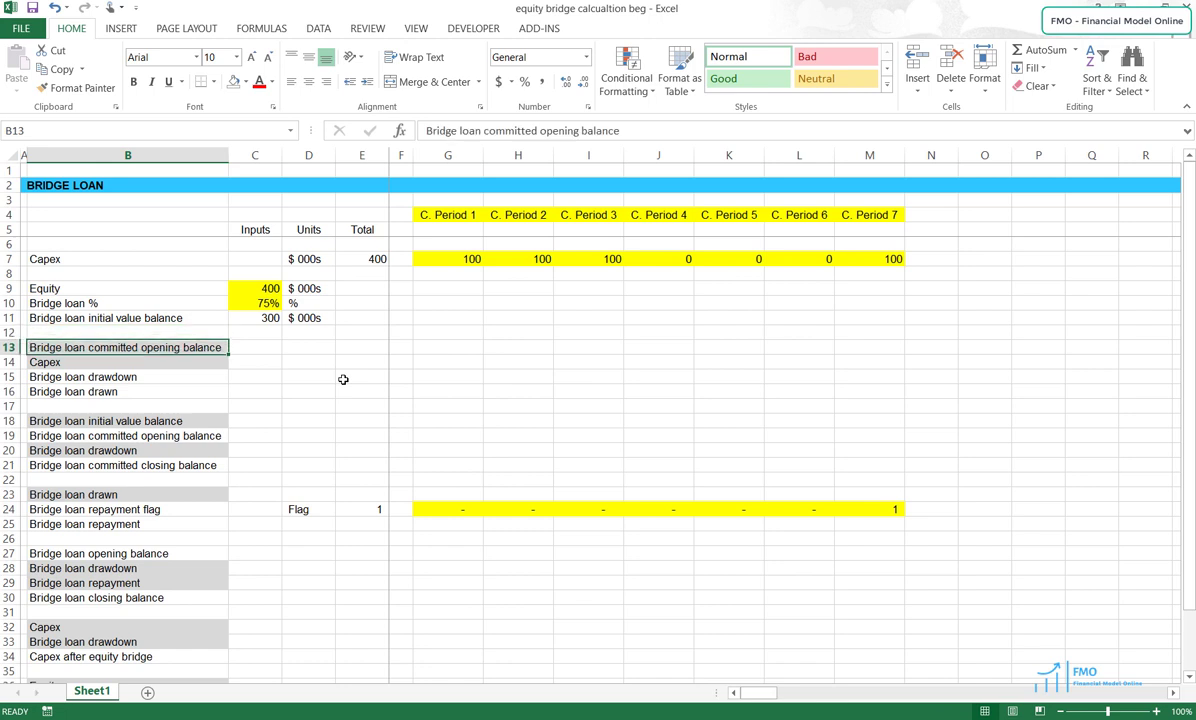
pyautogui.press('Down')
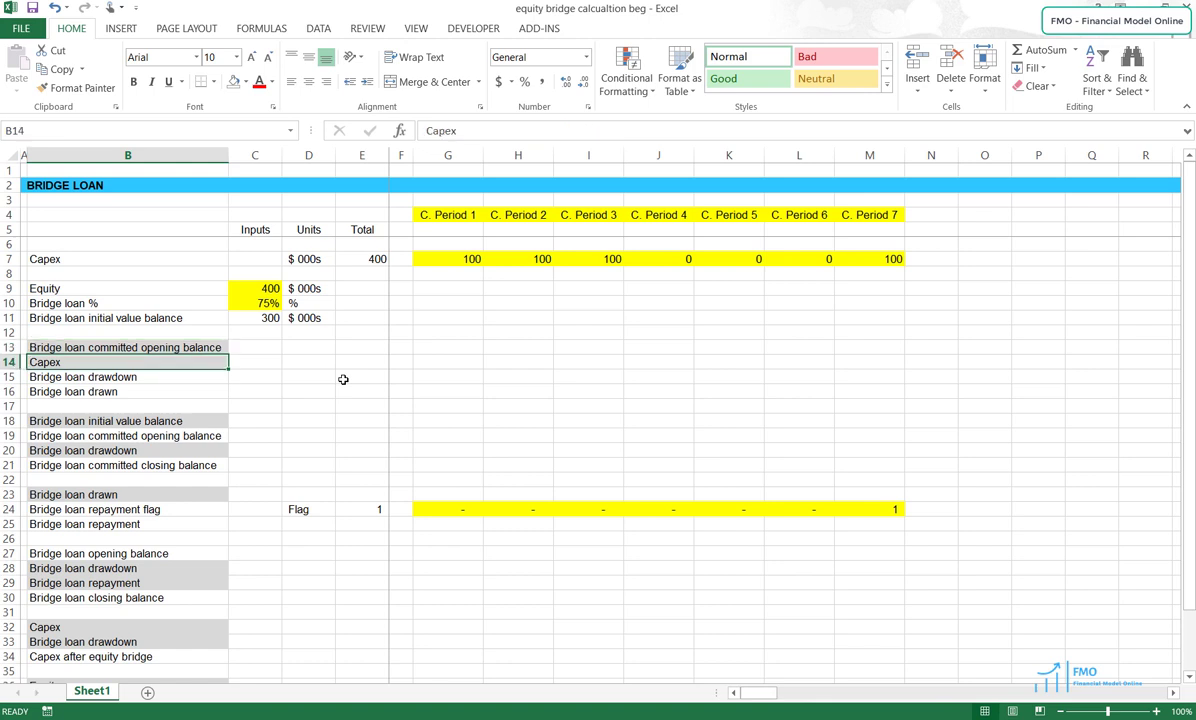
pyautogui.press('Up')
pyautogui.press('Up')
pyautogui.press('Up')
pyautogui.press('Up')
pyautogui.press('Up')
pyautogui.press('Up')
pyautogui.press('Up')
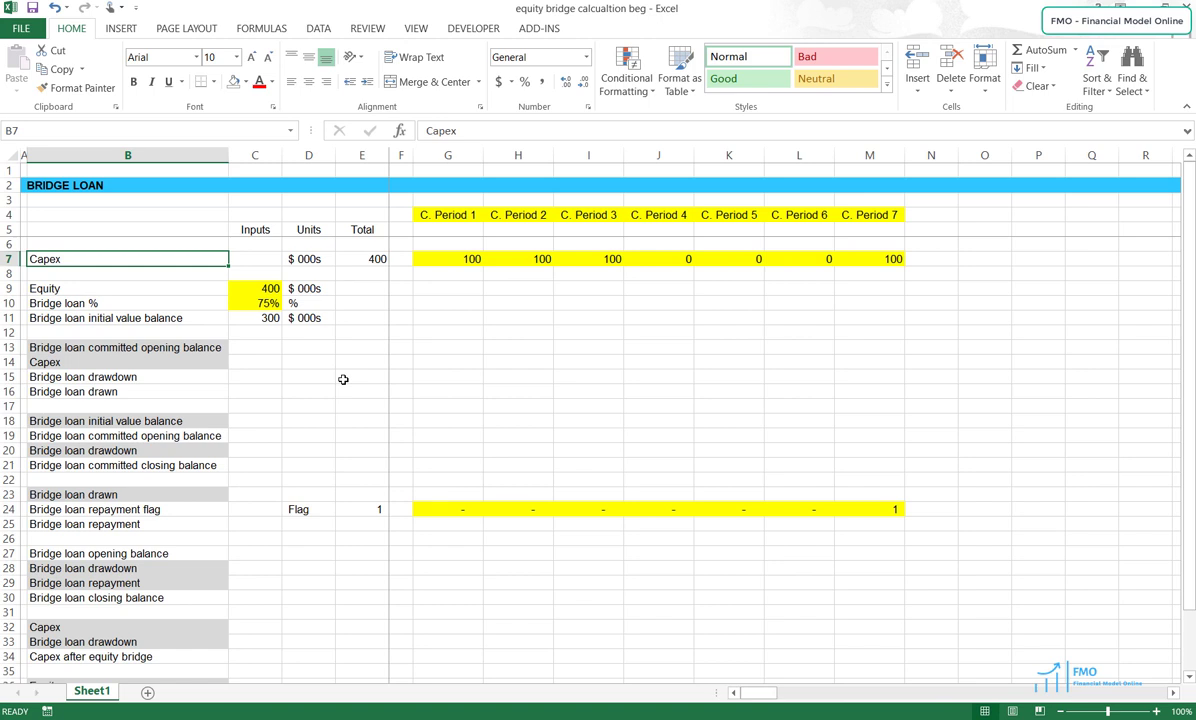
pyautogui.hotkey('ctrl', 'c')
pyautogui.press('Down')
pyautogui.press('Down')
pyautogui.press('Down')
pyautogui.press('Down')
pyautogui.press('Down')
pyautogui.press('Down')
pyautogui.press('Down')
pyautogui.press('Down')
pyautogui.press('Up')
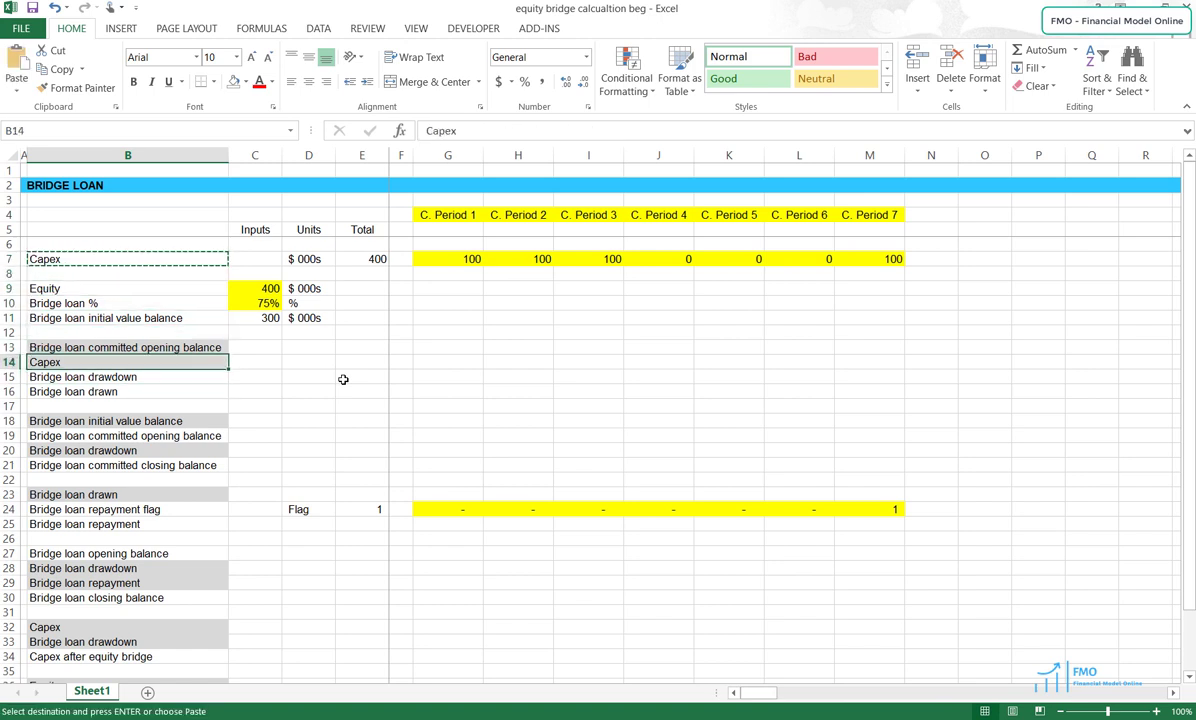
pyautogui.write('0')
pyautogui.hotkey('ctrl', 'Return')
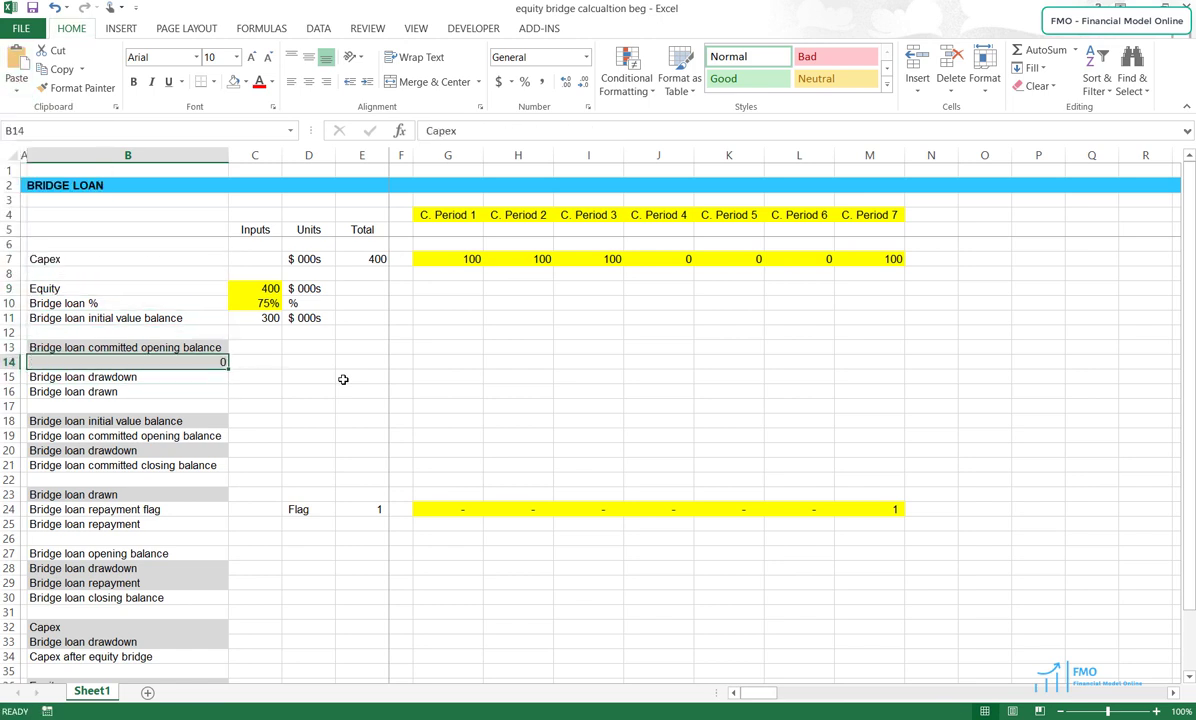
pyautogui.hotkey('ctrl', 'z')
pyautogui.press('F2')
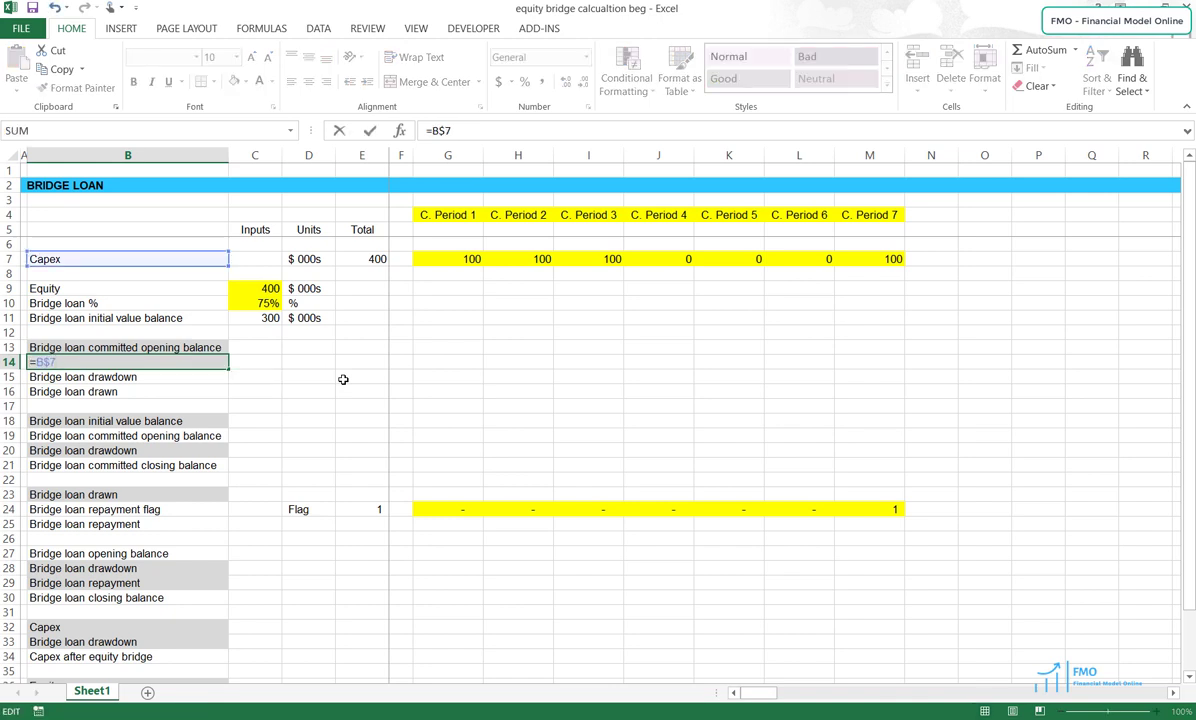
pyautogui.press('Escape')
# Copy the Capex link formula from B14 across the row through M14
pyautogui.hotkey('ctrl', 'c')
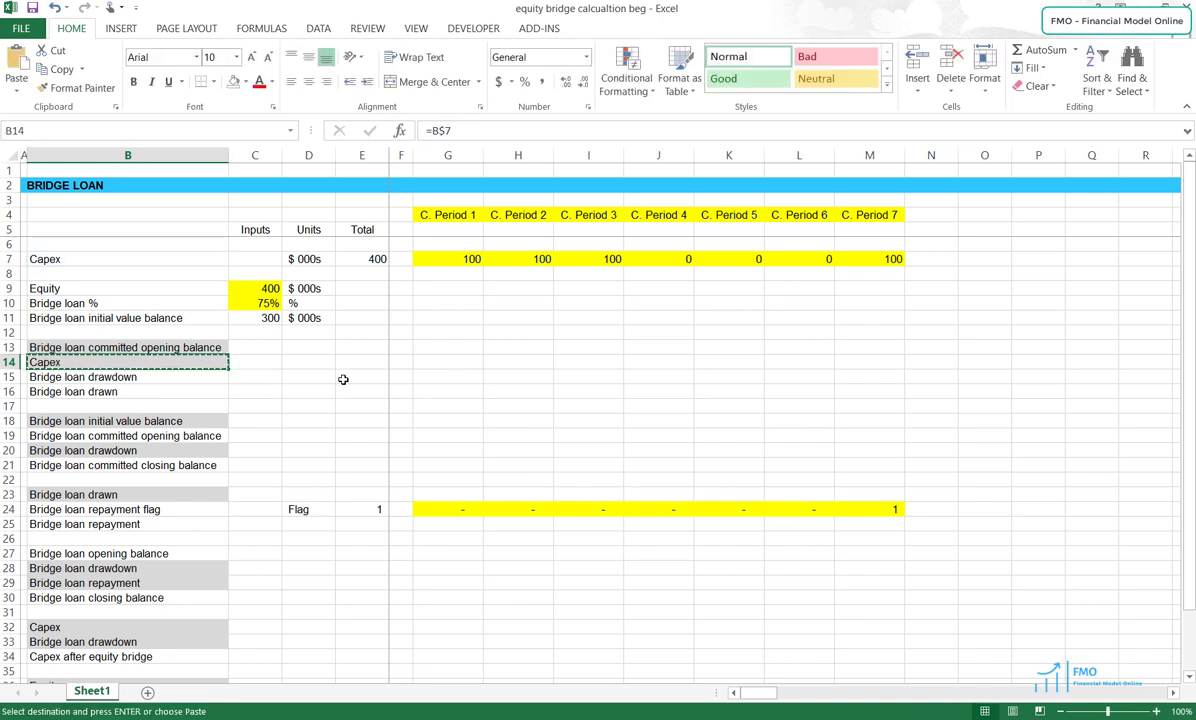
pyautogui.hotkey('shift', 'Right')
pyautogui.hotkey('shift', 'Right')
pyautogui.hotkey('shift', 'Right')
pyautogui.hotkey('shift', 'Right')
pyautogui.hotkey('shift', 'Right')
pyautogui.hotkey('shift', 'Right')
pyautogui.hotkey('shift', 'Right')
pyautogui.hotkey('shift', 'Right')
pyautogui.hotkey('shift', 'Right')
pyautogui.hotkey('shift', 'Right')
pyautogui.hotkey('shift', 'Right')
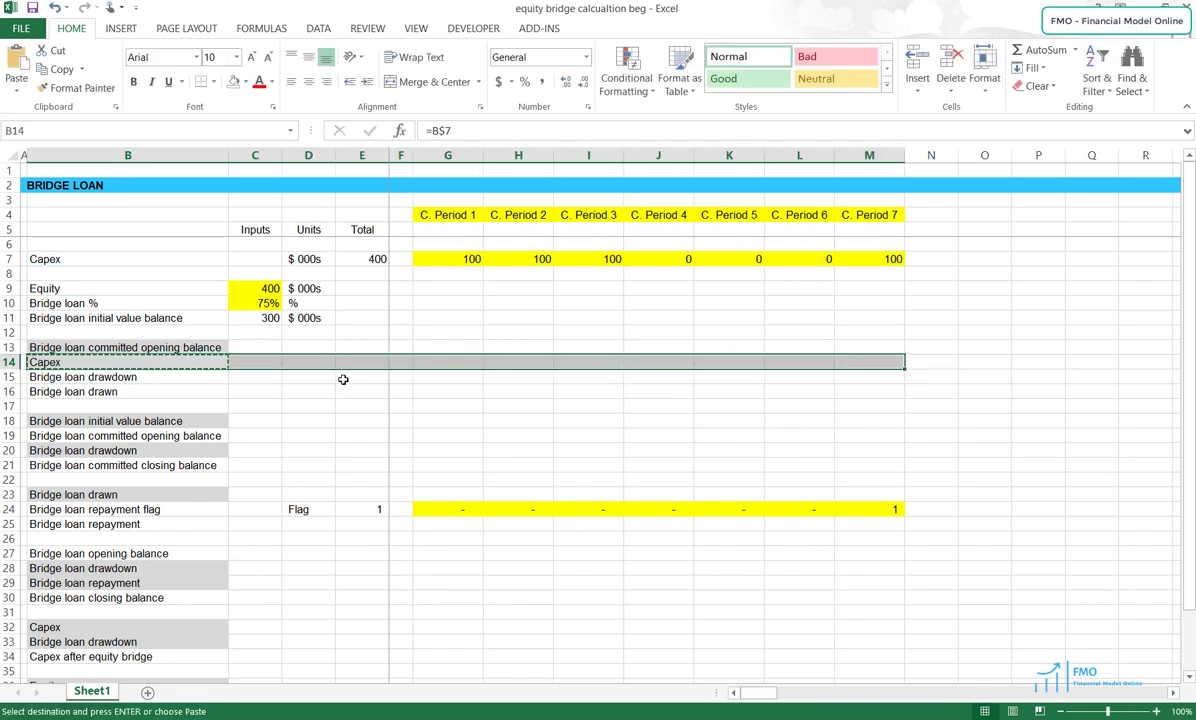
pyautogui.hotkey('ctrl', 'v')
# Remove the fill colour from the linked Capex row B14:M14
pyautogui.press('alt')
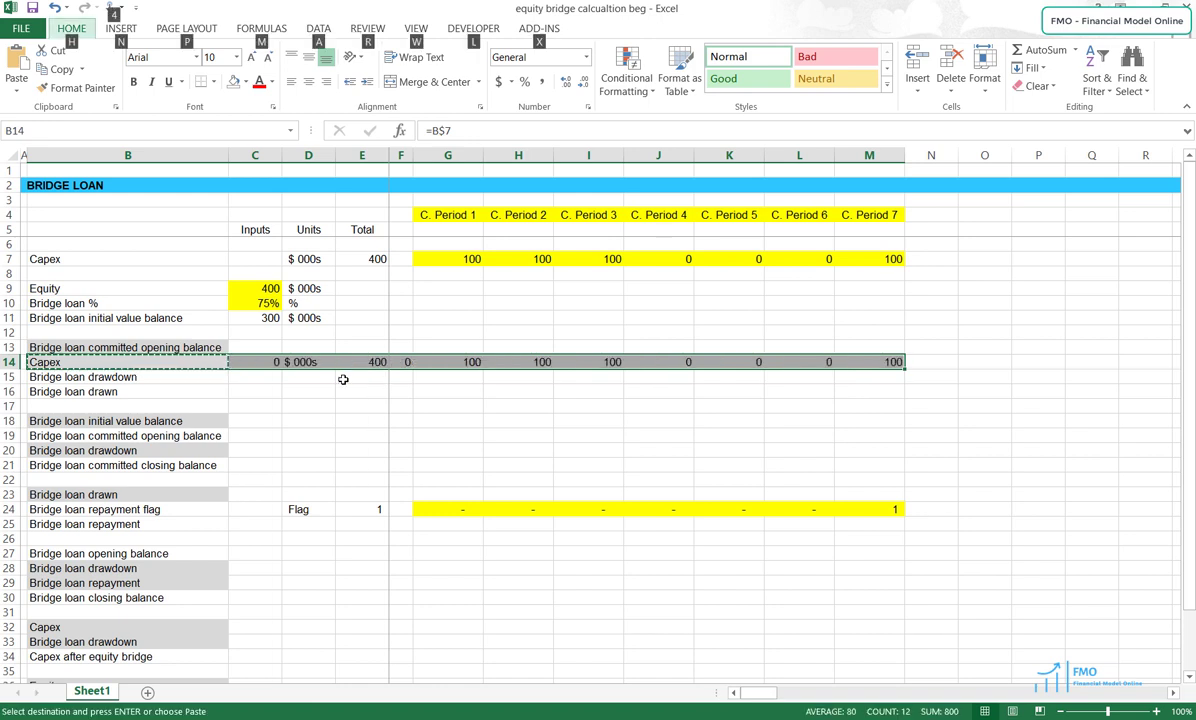
pyautogui.press('h')
pyautogui.press('h')
pyautogui.press('n')
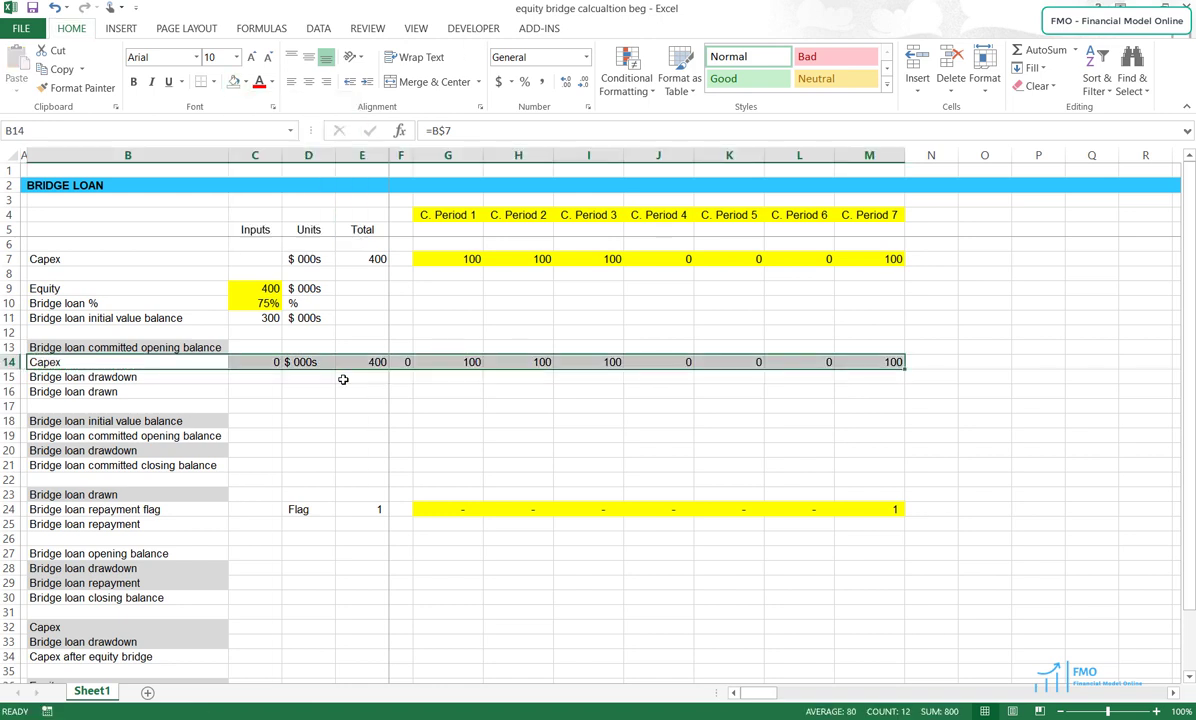
# Clear the unneeded link formulas from C14 and F14 in the Capex row
pyautogui.press('Right')
pyautogui.press('Delete')
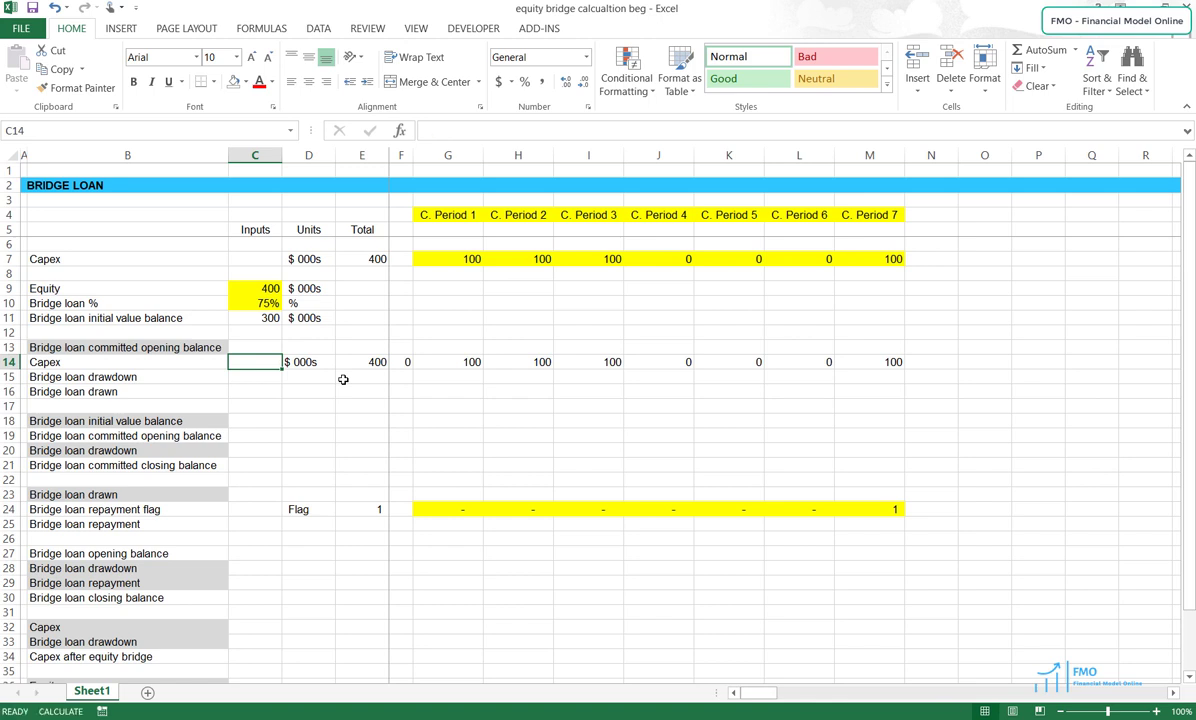
pyautogui.press('Right')
pyautogui.press('Right')
pyautogui.press('Right')
pyautogui.press('Delete')
# Calculate the period 1 bridge loan drawdown in G15 as the minimum of committed opening balance and capex, =MIN(G13,G14)
pyautogui.press('Down')
pyautogui.press('Down')
pyautogui.press('Right')
pyautogui.press('Up')
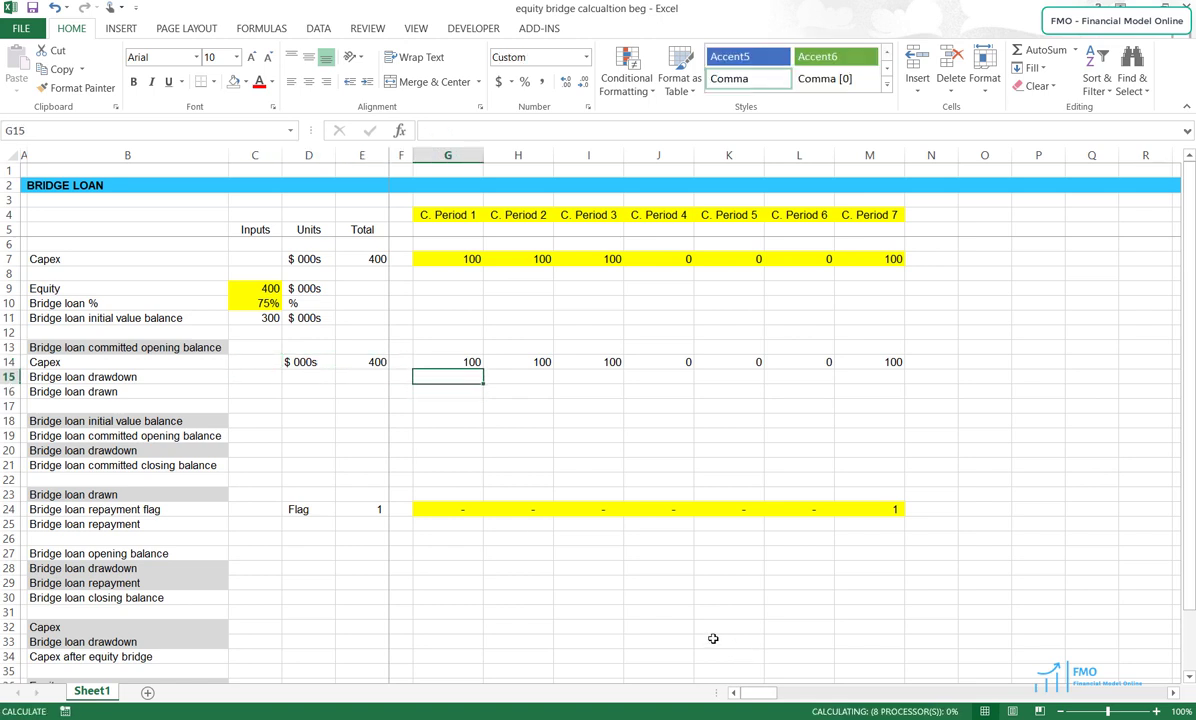
pyautogui.write('=min(')
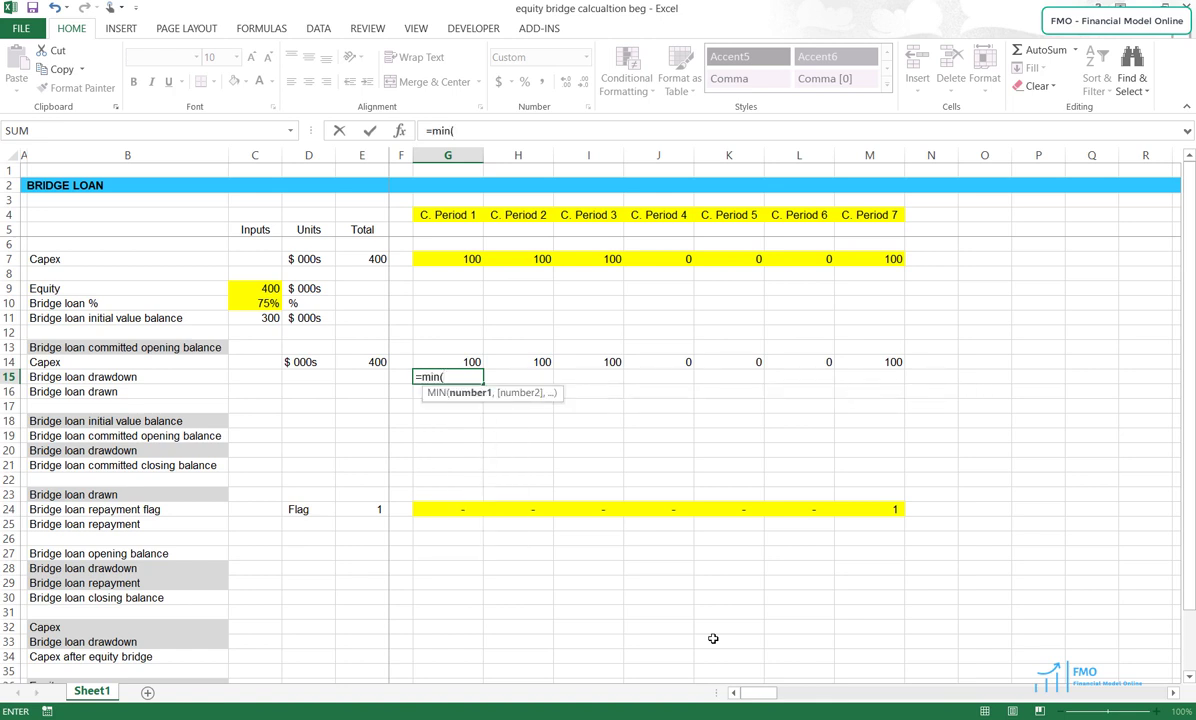
pyautogui.press('Up')
pyautogui.press('Up')
pyautogui.write(',')
pyautogui.press('Up')
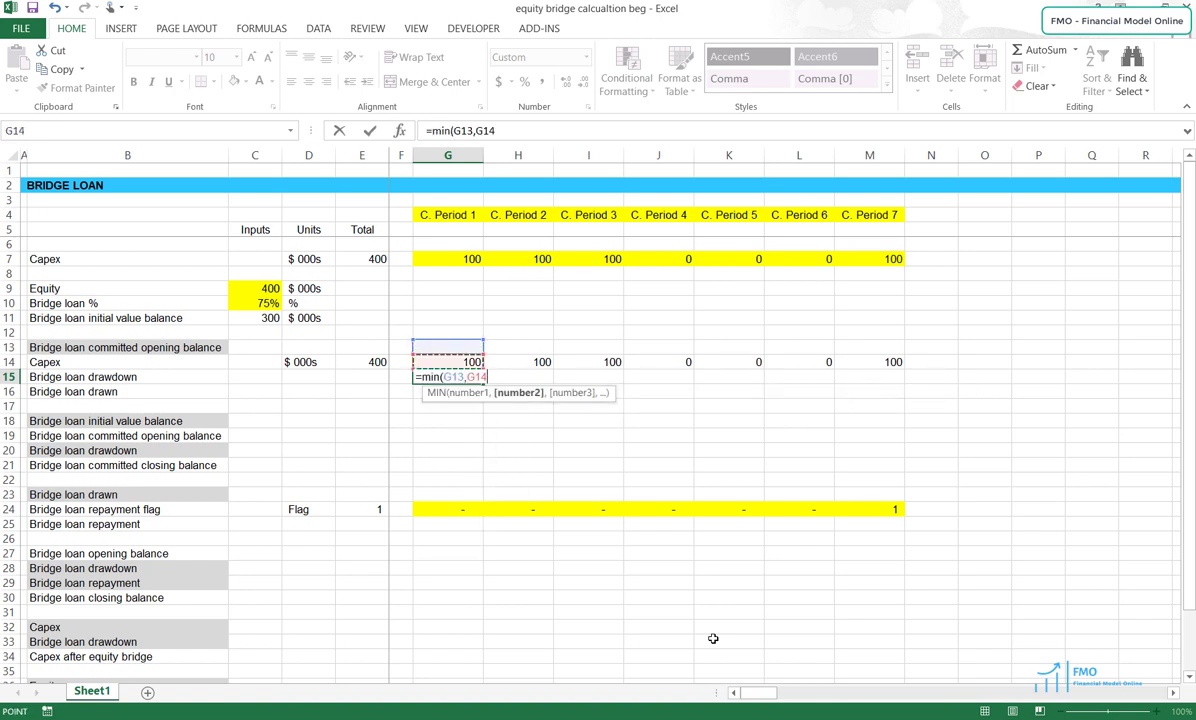
pyautogui.hotkey('ctrl', 'Return')
# Copy the drawdown formula from G15 across all periods through M15
pyautogui.hotkey('ctrl', 'c')
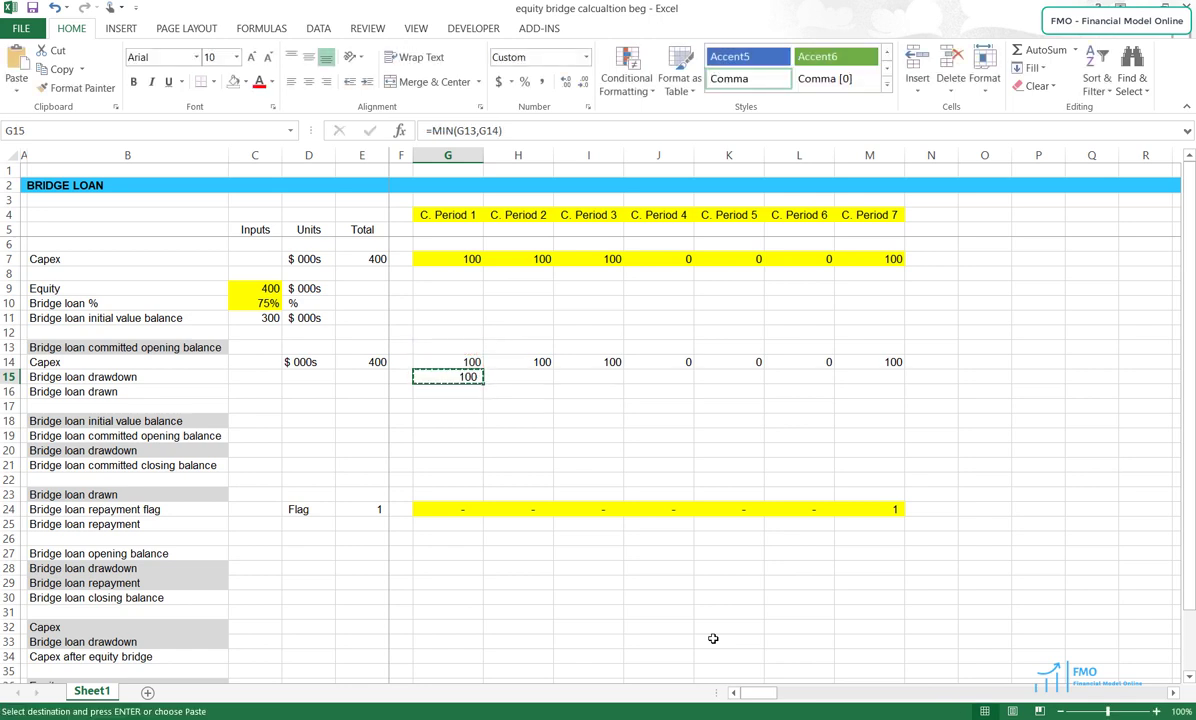
pyautogui.hotkey('shift', 'Right')
pyautogui.hotkey('shift', 'Right')
pyautogui.hotkey('shift', 'Right')
pyautogui.hotkey('shift', 'Right')
pyautogui.hotkey('shift', 'Right')
pyautogui.hotkey('shift', 'Right')
pyautogui.hotkey('ctrl', 'v')
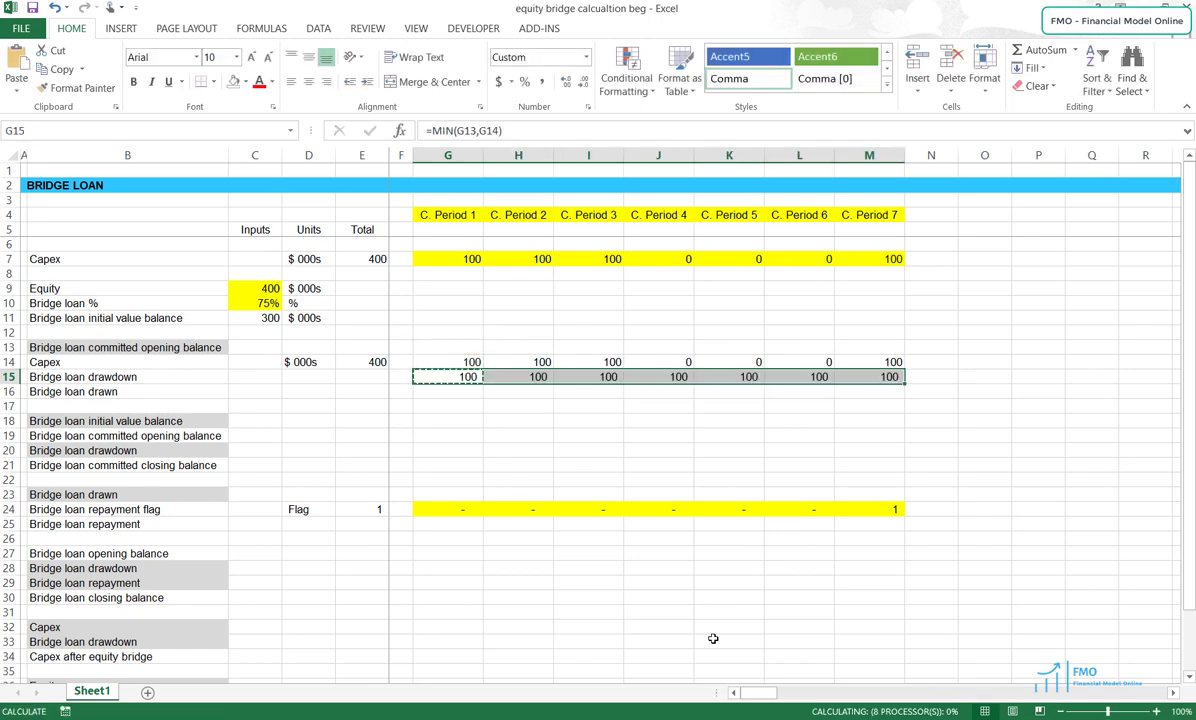
pyautogui.press('Escape')
# Apply the formatting of the drawdown cells G15:M15 to the Capex cells G14:M14 by pasting formats only
pyautogui.press('Down')
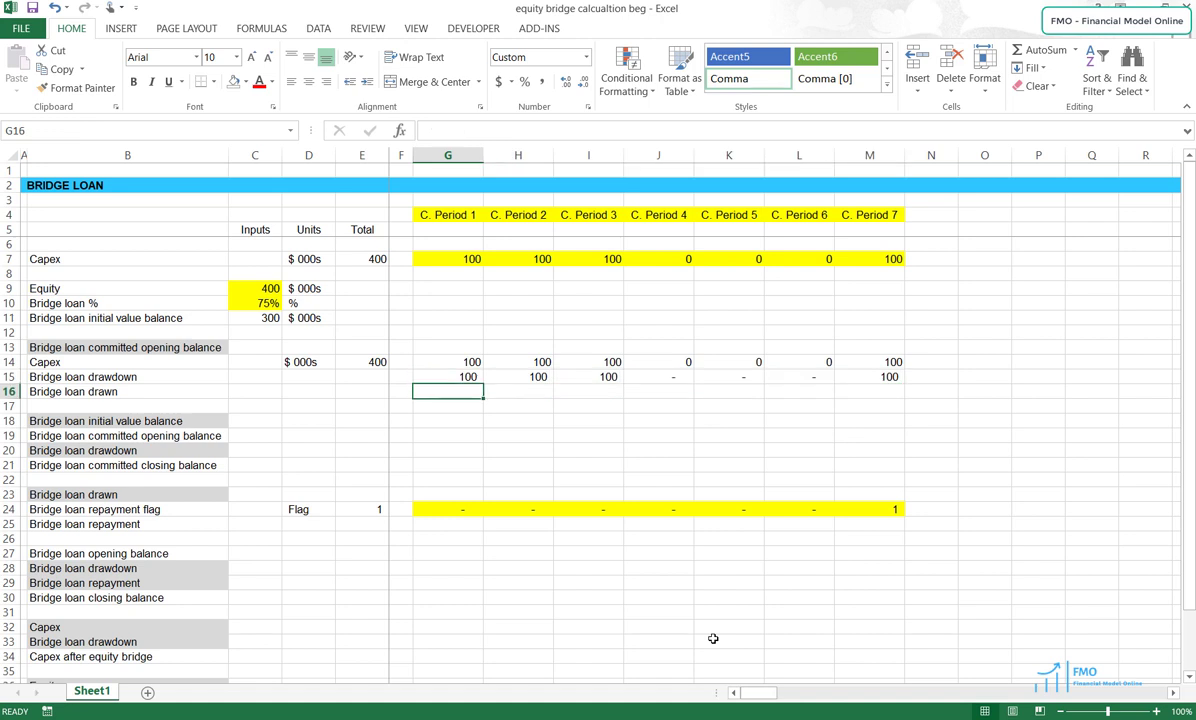
pyautogui.press('Up')
pyautogui.press('Up')
pyautogui.hotkey('shift', 'Down')
pyautogui.press('Down')
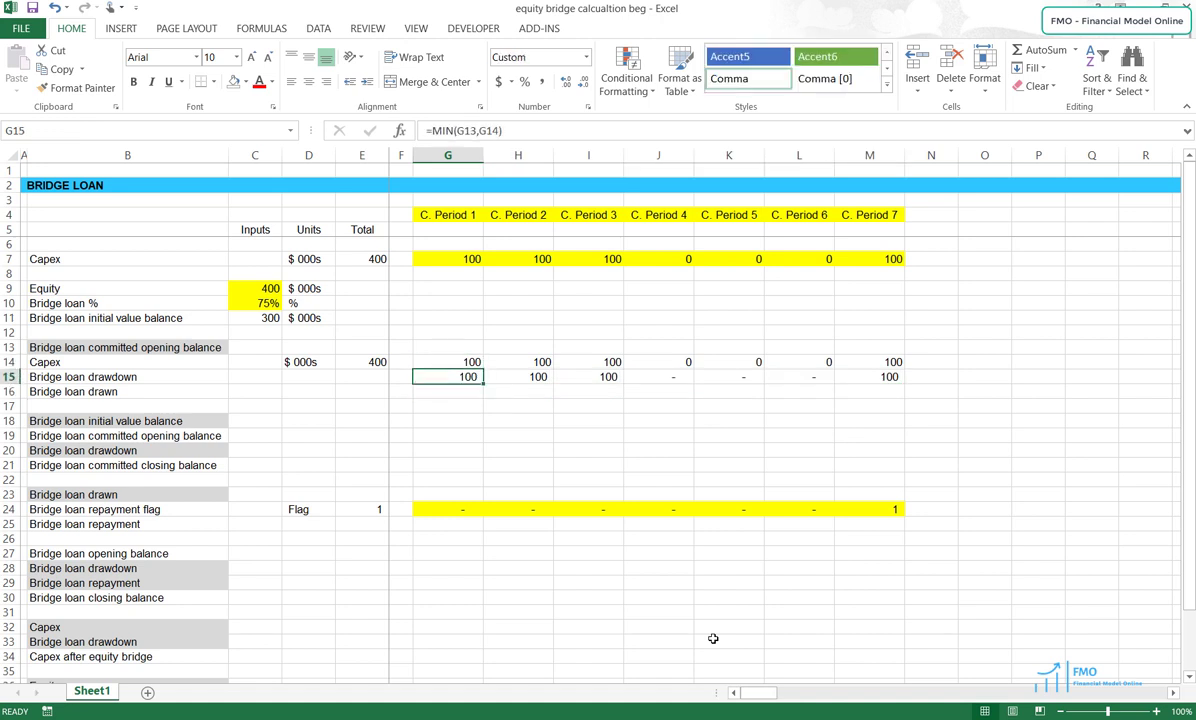
pyautogui.hotkey('shift', 'Right')
pyautogui.hotkey('shift', 'Right')
pyautogui.hotkey('shift', 'Right')
pyautogui.hotkey('shift', 'Right')
pyautogui.hotkey('shift', 'Right')
pyautogui.hotkey('shift', 'Right')
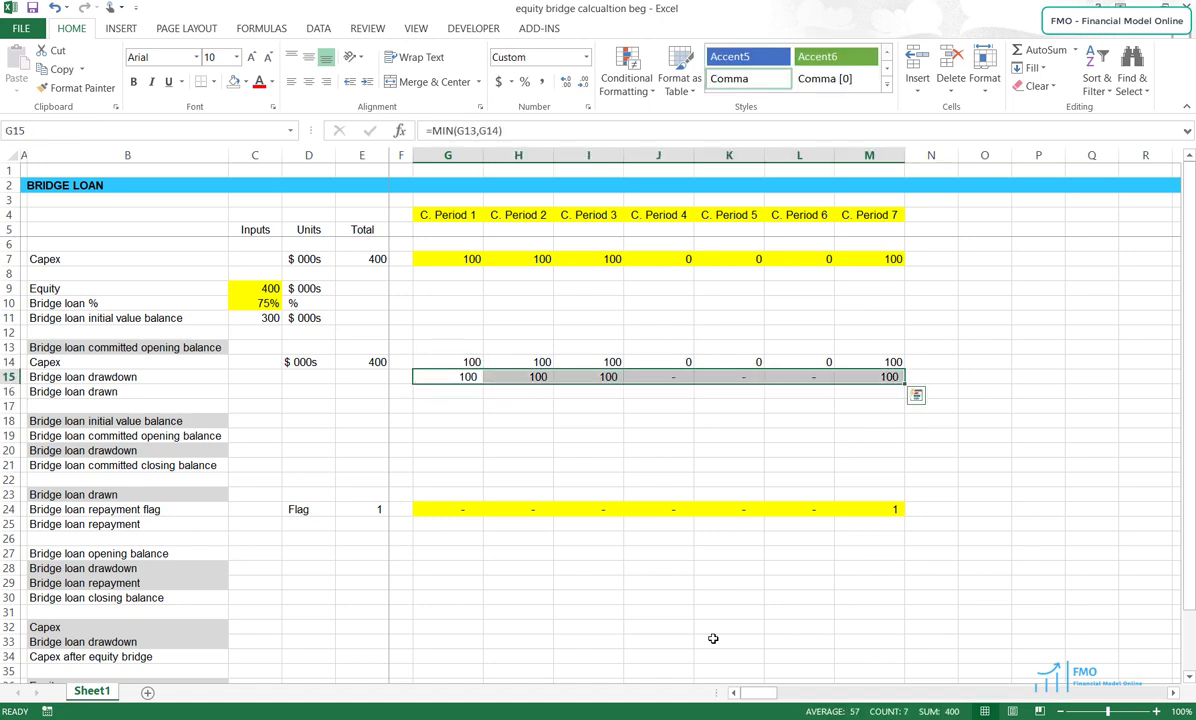
pyautogui.hotkey('ctrl', 'c')
pyautogui.press('Up')
pyautogui.hotkey('shift', 'Right')
pyautogui.hotkey('shift', 'Right')
pyautogui.hotkey('shift', 'Right')
pyautogui.hotkey('shift', 'Right')
pyautogui.hotkey('shift', 'Right')
pyautogui.hotkey('shift', 'Right')
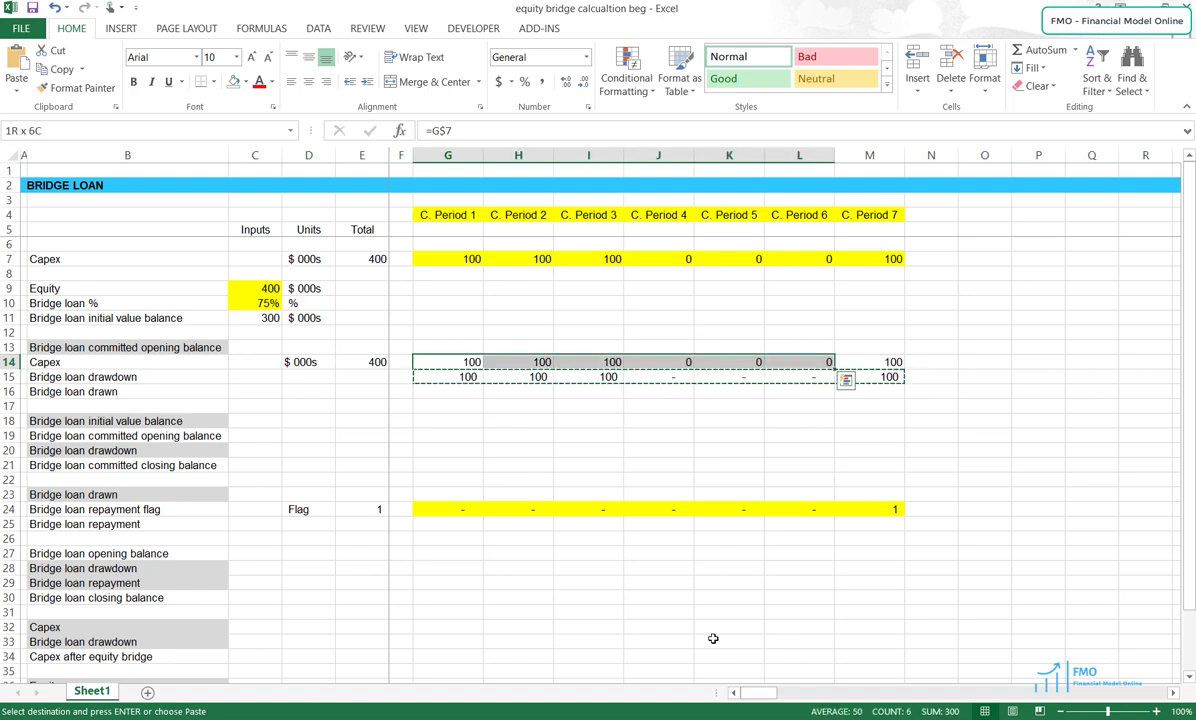
pyautogui.press('alt')
pyautogui.press('h')
pyautogui.press('v')
pyautogui.press('s')
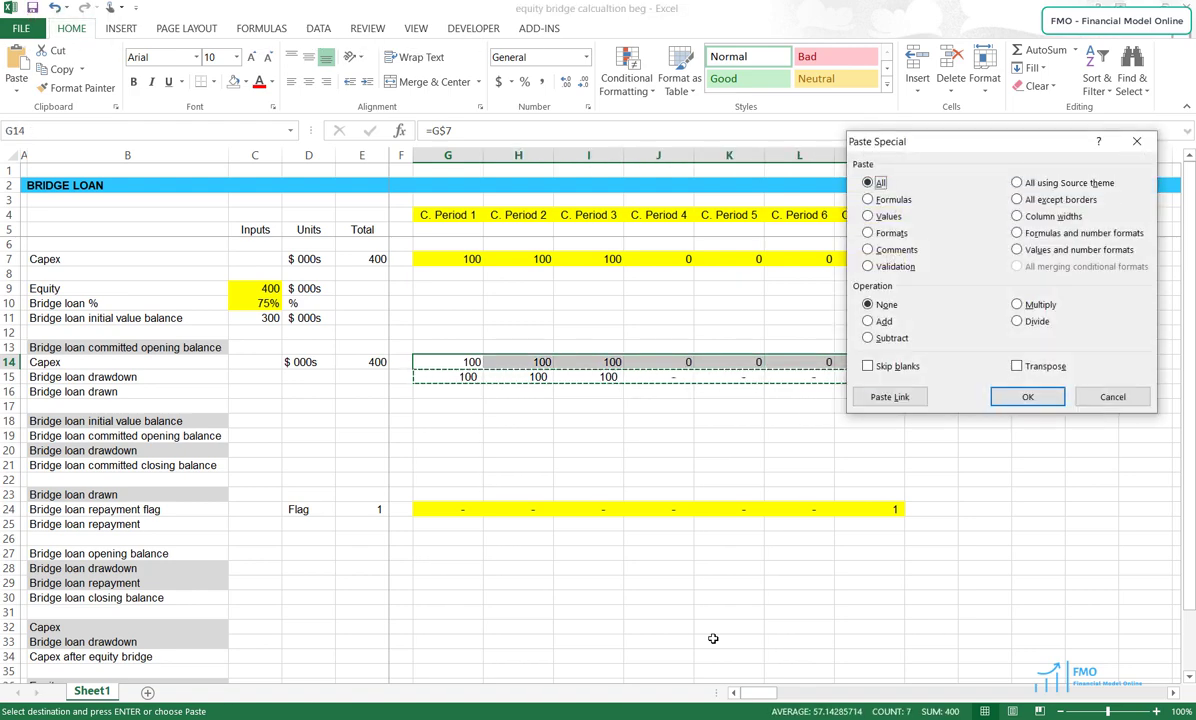
pyautogui.press('t')
pyautogui.press('Return')
pyautogui.press('Escape')
# Total the bridge loan drawdown across all periods in E15 with =SUM(G15:M15)
pyautogui.press('Left')
pyautogui.press('Left')
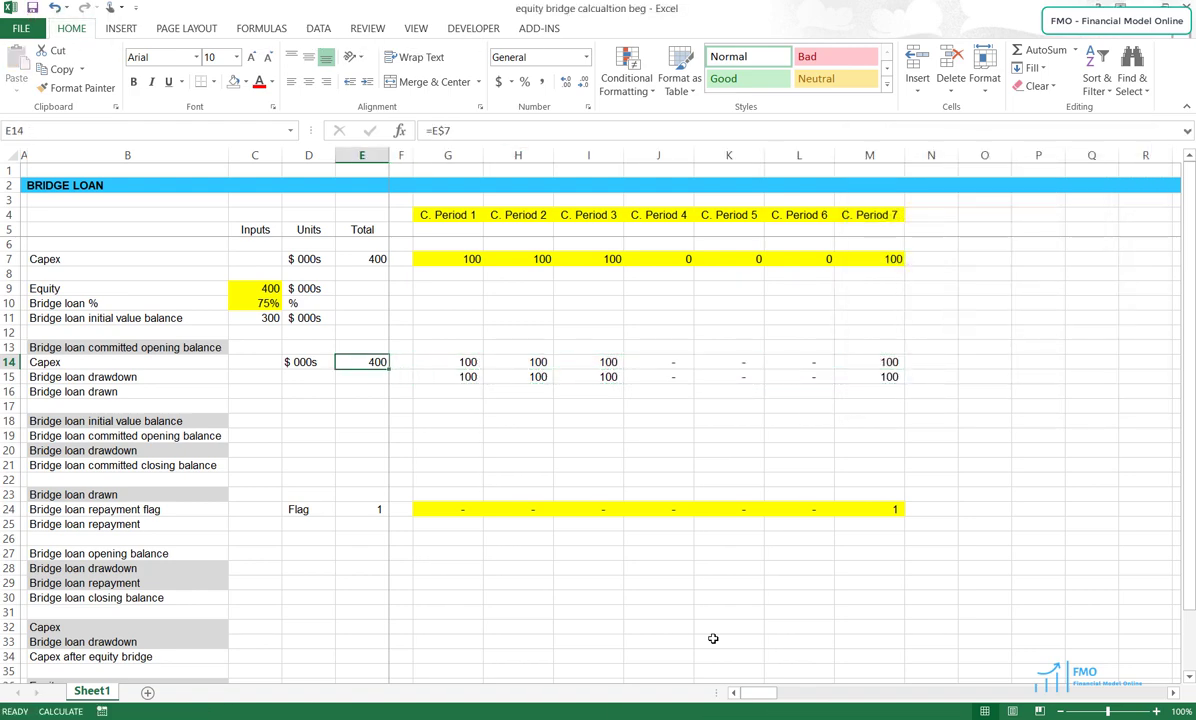
pyautogui.press('Down')
pyautogui.hotkey('alt', '=')
pyautogui.press('Down')
pyautogui.press('Right')
pyautogui.press('Right')
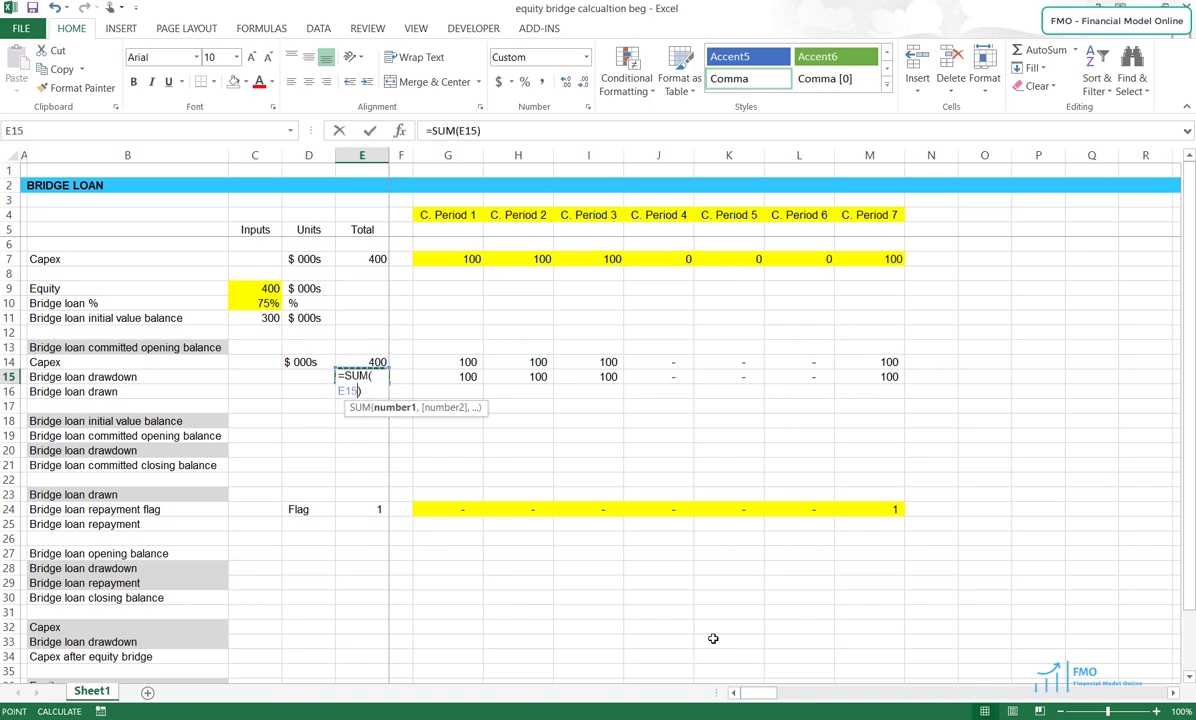
pyautogui.hotkey('ctrl', 'shift', 'Right')
pyautogui.hotkey('ctrl', 'Return')
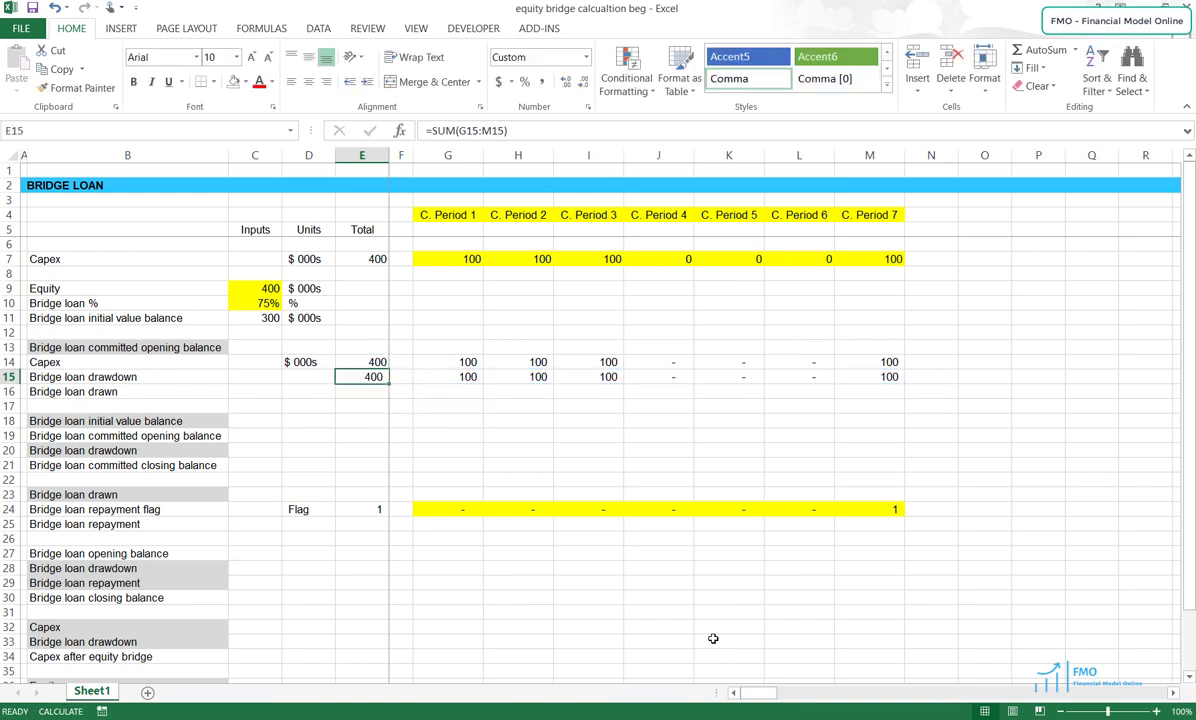
# Enter the unit "$ 000s" for the bridge loan drawdown in D15 and copy it to D16 for bridge loan drawn
pyautogui.press('Left')
pyautogui.write('$ 0')
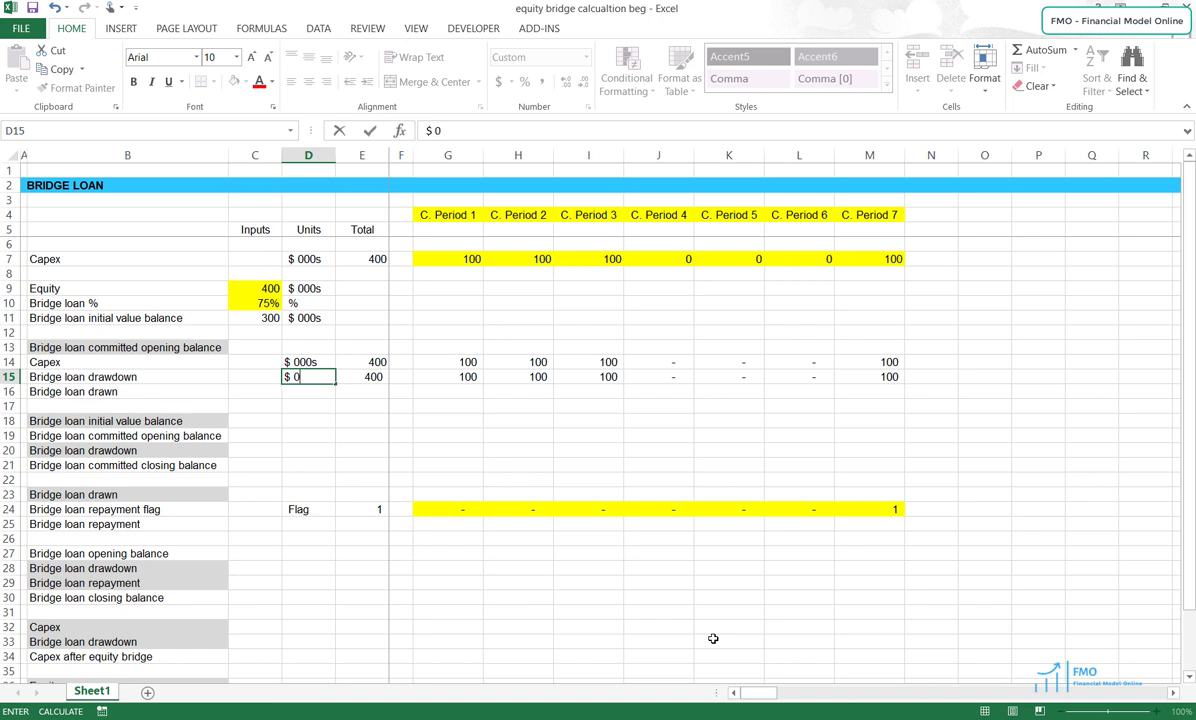
pyautogui.write('00s')
pyautogui.hotkey('ctrl', 'Return')
pyautogui.hotkey('ctrl', 'c')
pyautogui.press('Down')
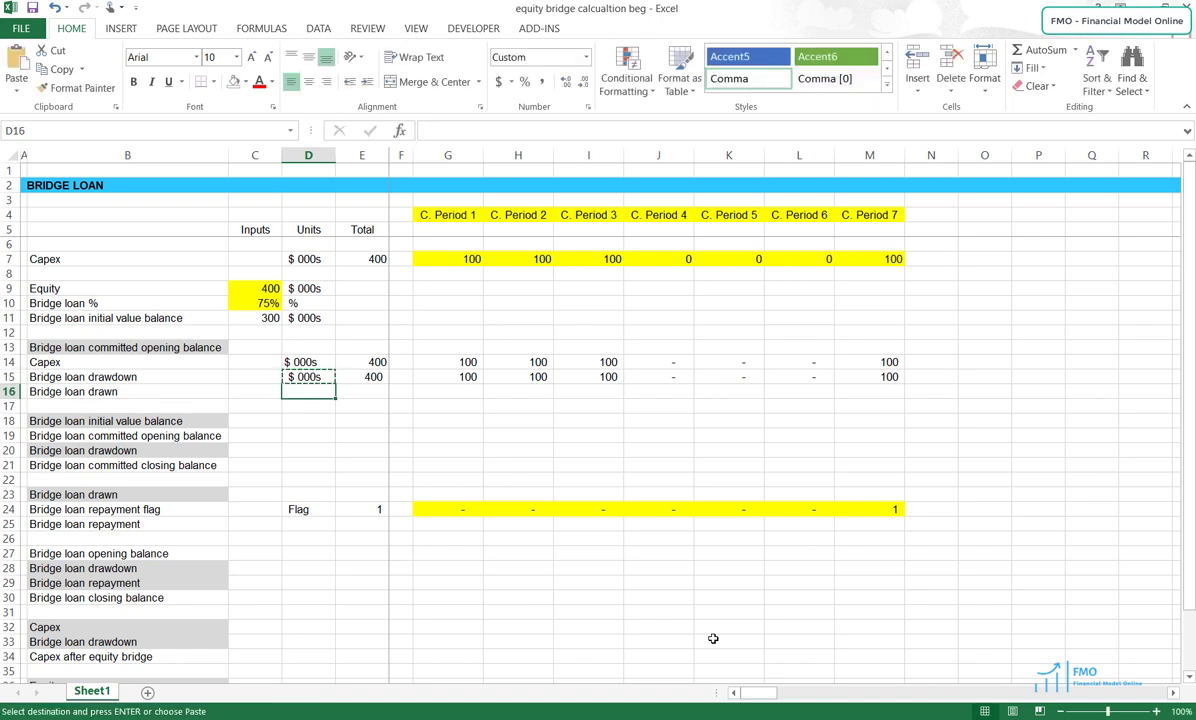
pyautogui.hotkey('ctrl', 'v')
pyautogui.press('Escape')
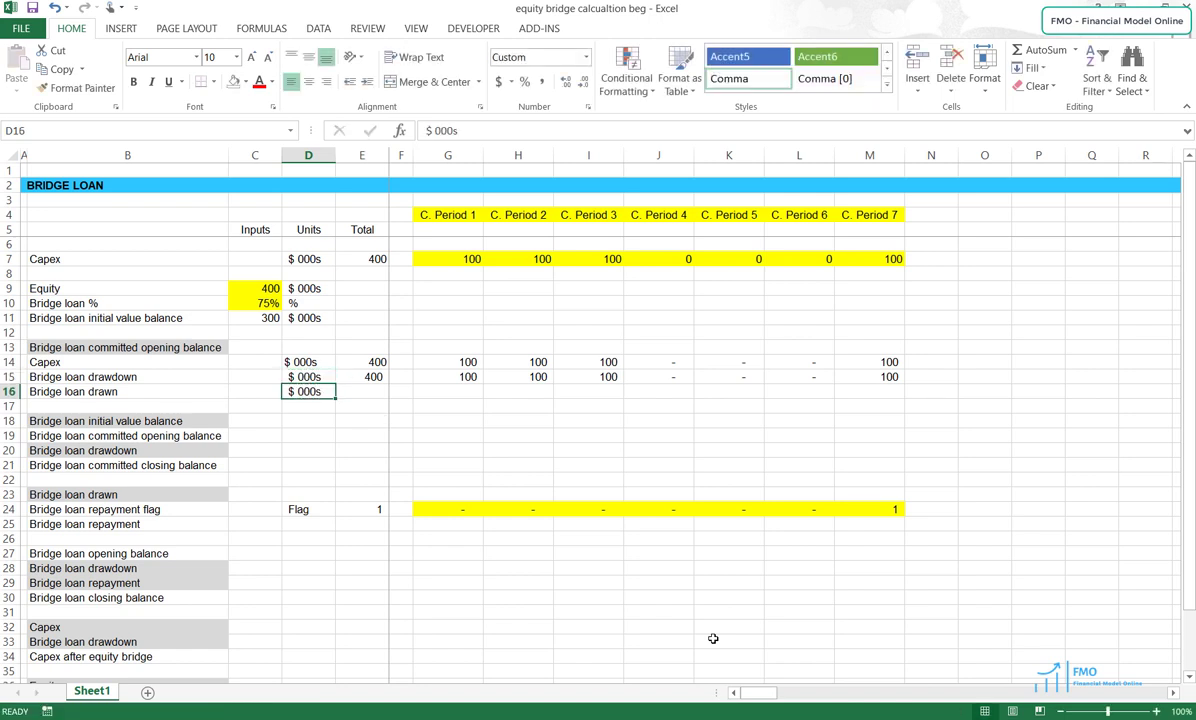
# Calculate bridge loan drawn in C16 as the sum of the drawdowns across all periods, =SUM(G15:M15)
pyautogui.press('Left')
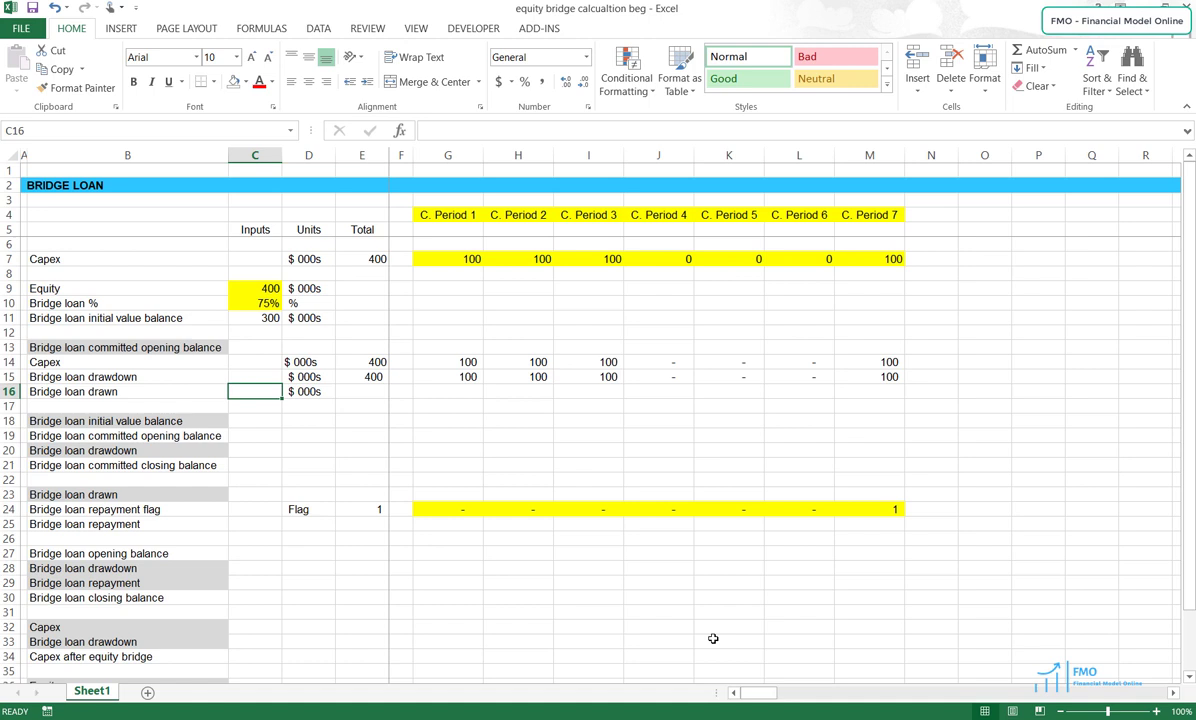
pyautogui.write('=SUM(')
pyautogui.press('Up')
pyautogui.press('Up')
pyautogui.press('Up')
pyautogui.press('Up')
pyautogui.press('Up')
pyautogui.press('Right')
pyautogui.press('Down')
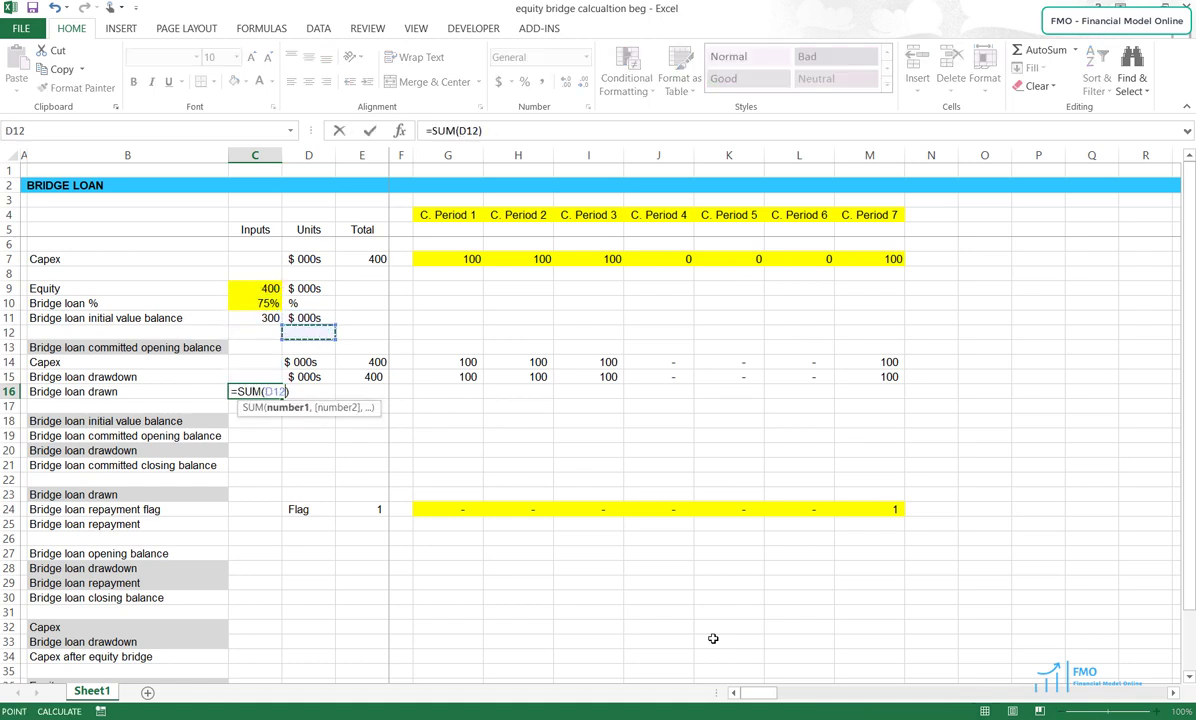
pyautogui.press('Down')
pyautogui.press('Down')
pyautogui.press('Right')
pyautogui.press('Right')
pyautogui.press('Right')
pyautogui.press('Down')
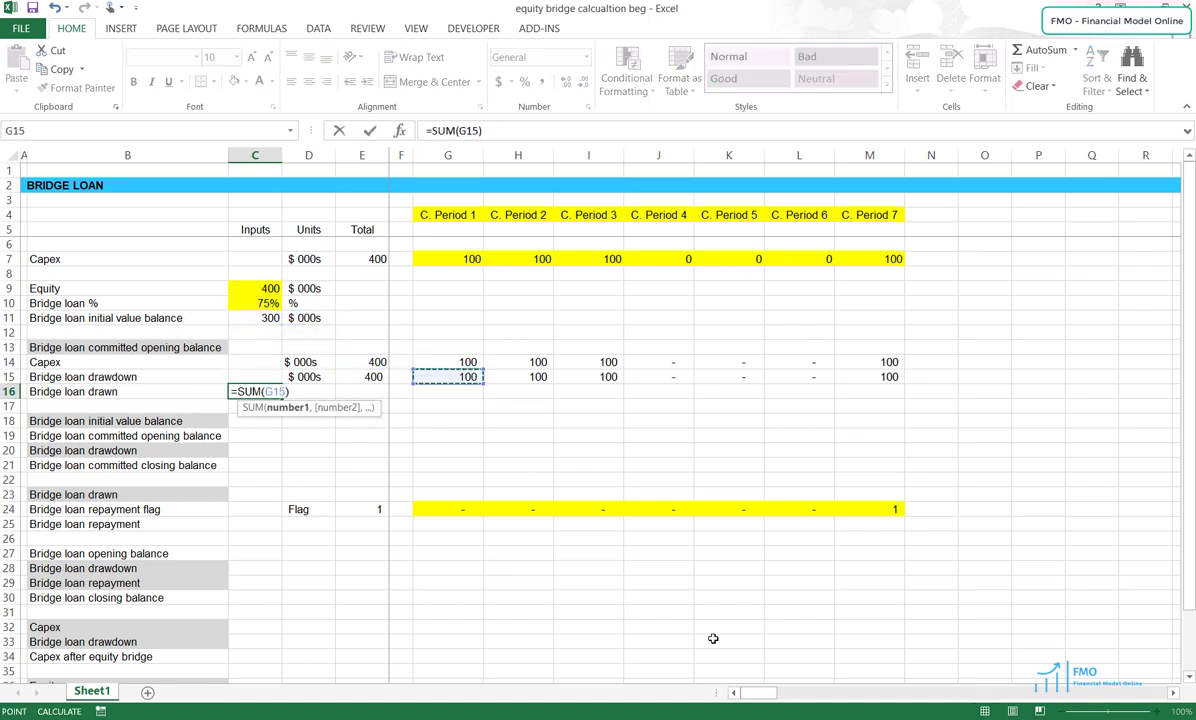
pyautogui.hotkey('shift', 'Right')
pyautogui.hotkey('shift', 'Right')
pyautogui.hotkey('shift', 'Right')
pyautogui.hotkey('shift', 'Right')
pyautogui.hotkey('shift', 'Right')
pyautogui.hotkey('shift', 'Right')
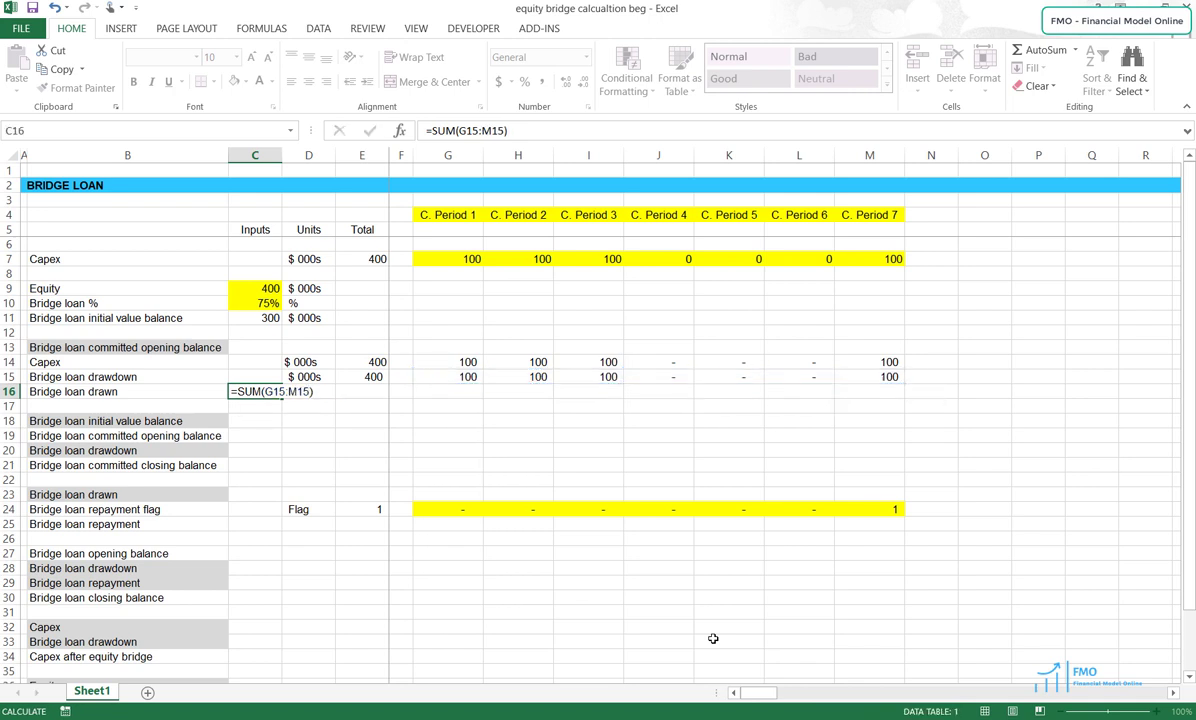
pyautogui.press('Tab')
pyautogui.press('Tab')
# Apply the formatting of unit cell D15 to the Capex unit cell D14 by pasting formats only
pyautogui.press('Up')
pyautogui.press('Left')
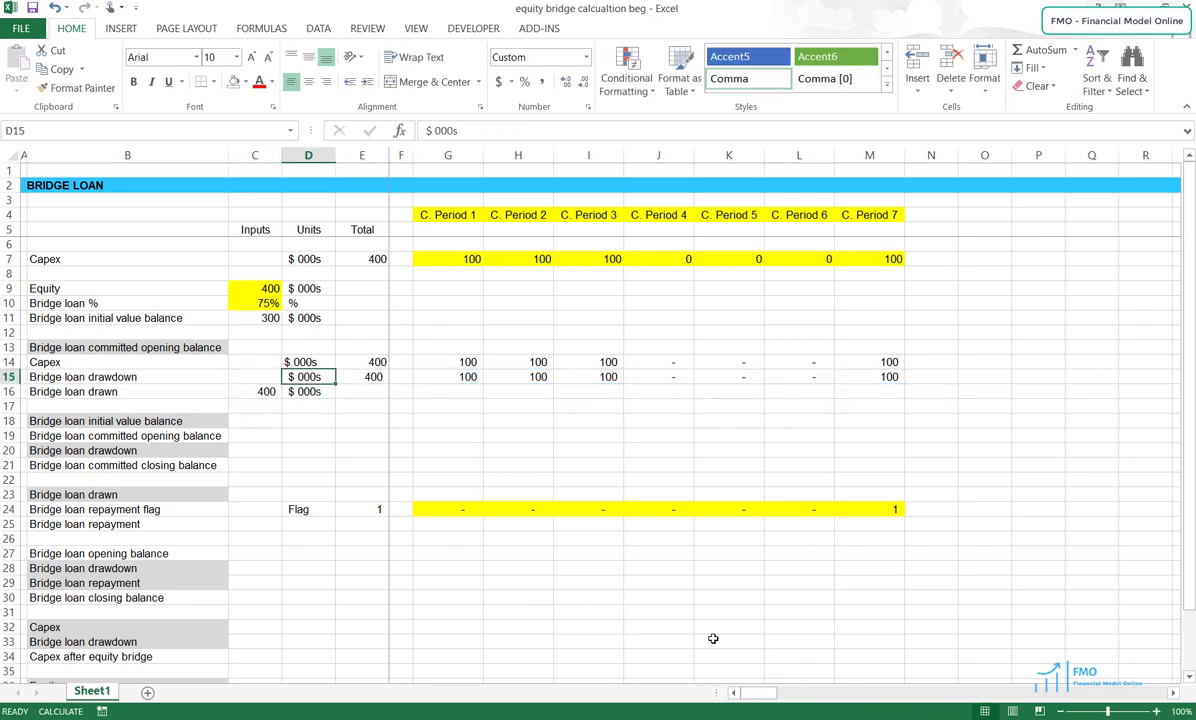
pyautogui.hotkey('ctrl', 'c')
pyautogui.press('Up')
pyautogui.hotkey('alt', 'e')
pyautogui.press('s')
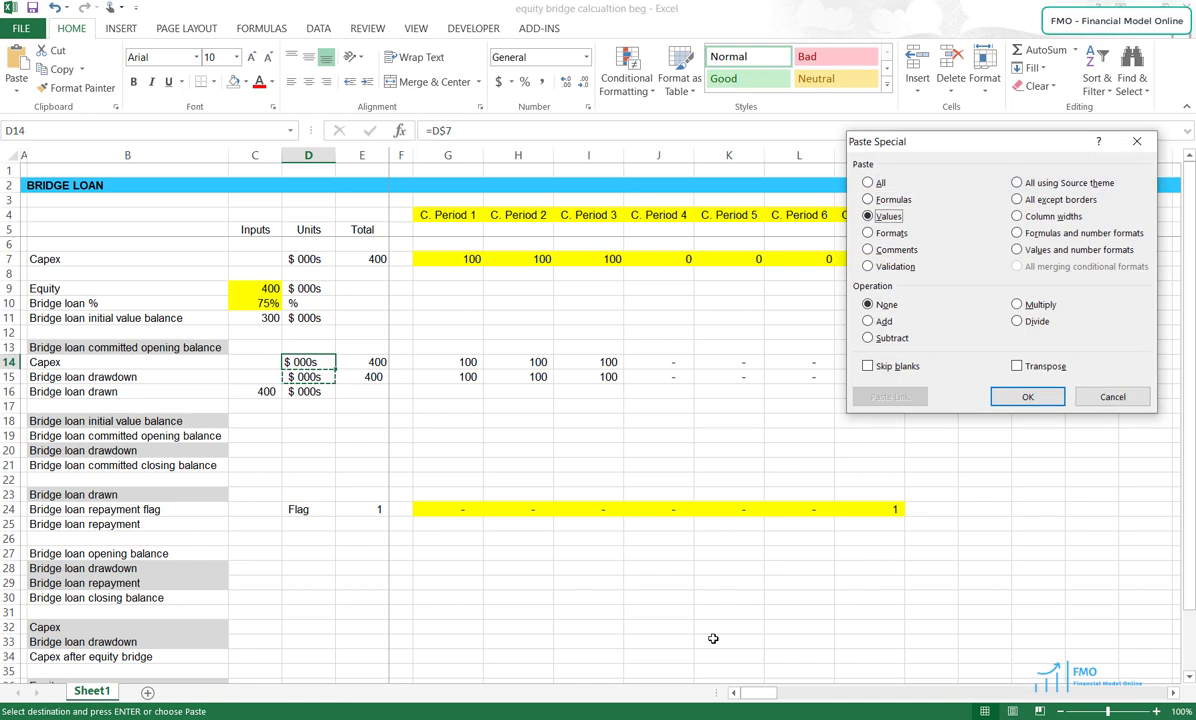
pyautogui.press('Return')
pyautogui.press('Escape')
# Link the bridge loan initial value balance label in B18 to the label in row 11 with =B$11
pyautogui.press('Down')
pyautogui.press('Left')
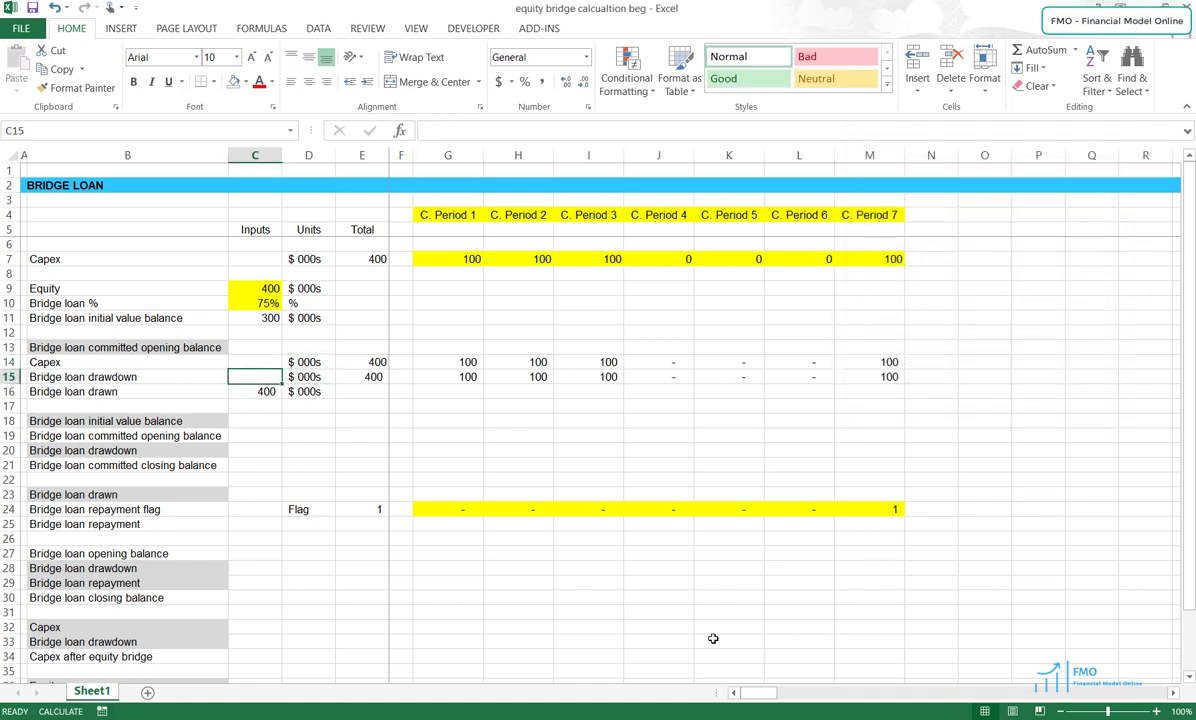
pyautogui.press('Left')
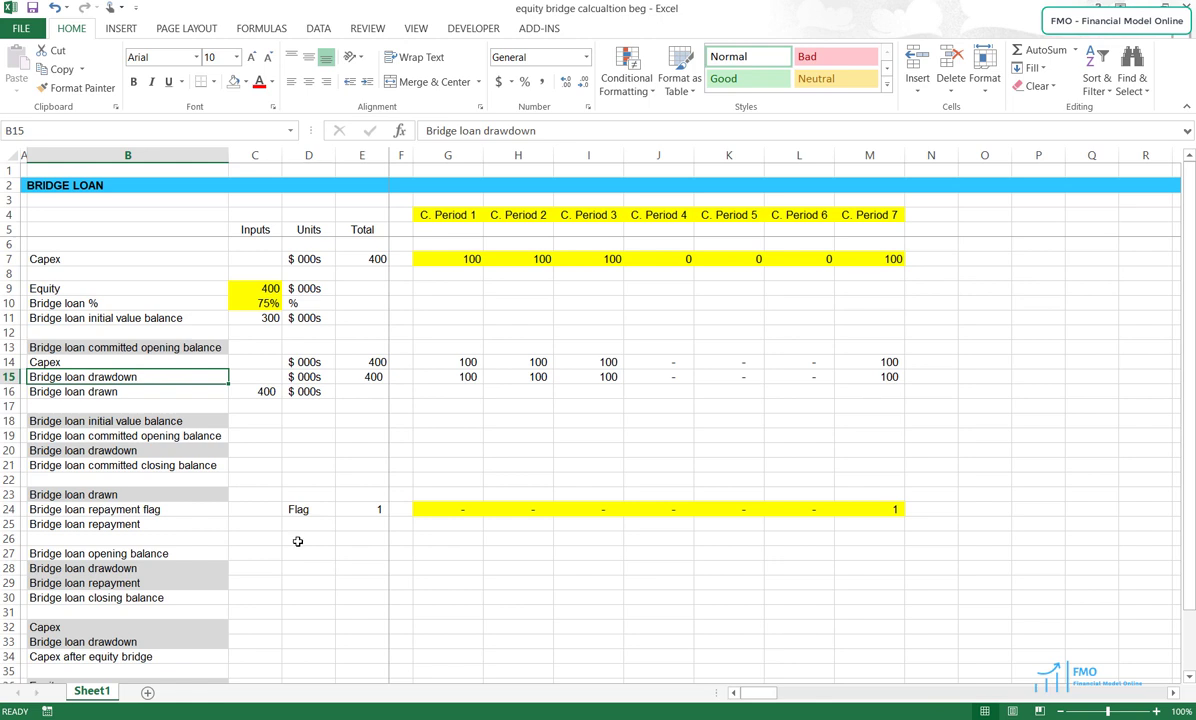
pyautogui.click(157, 424)
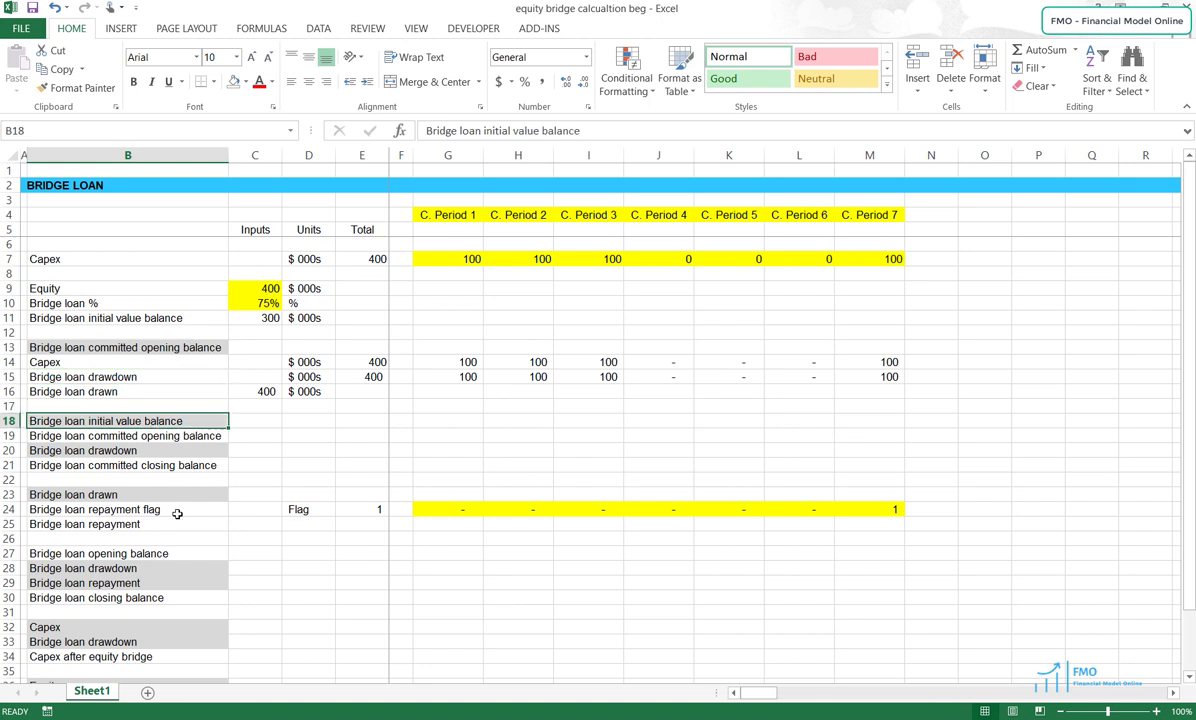
pyautogui.click(95, 317)
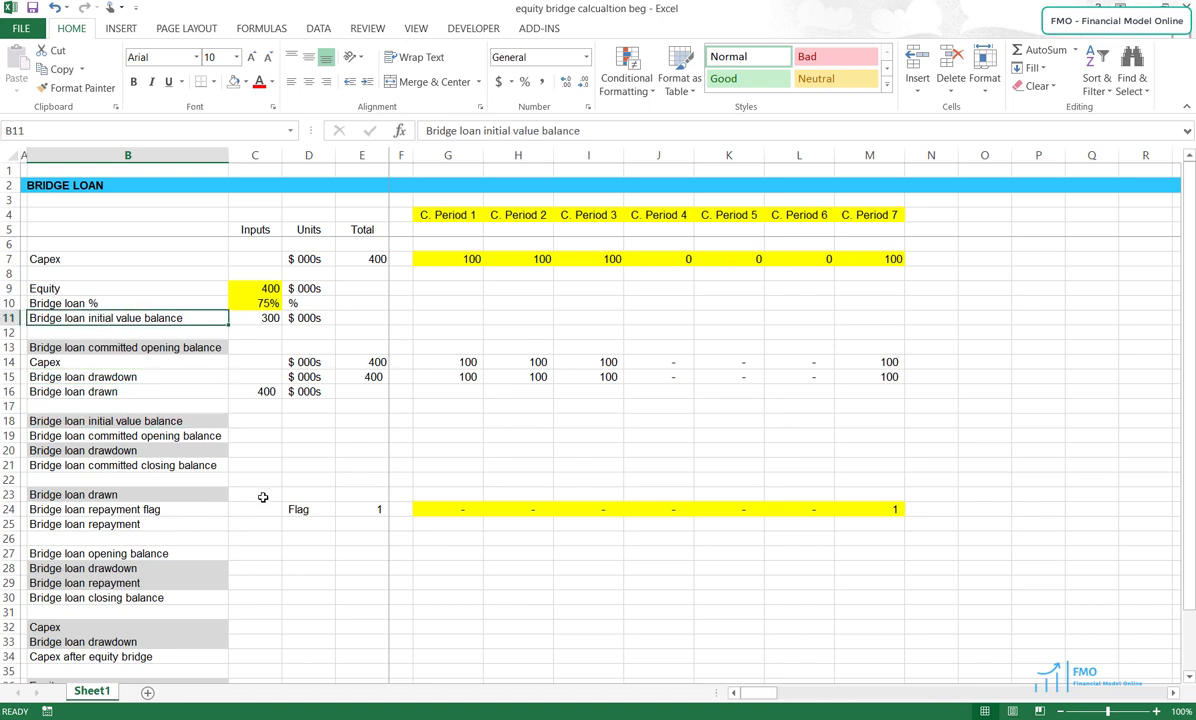
pyautogui.hotkey('ctrl', 'c')
pyautogui.click(139, 420)
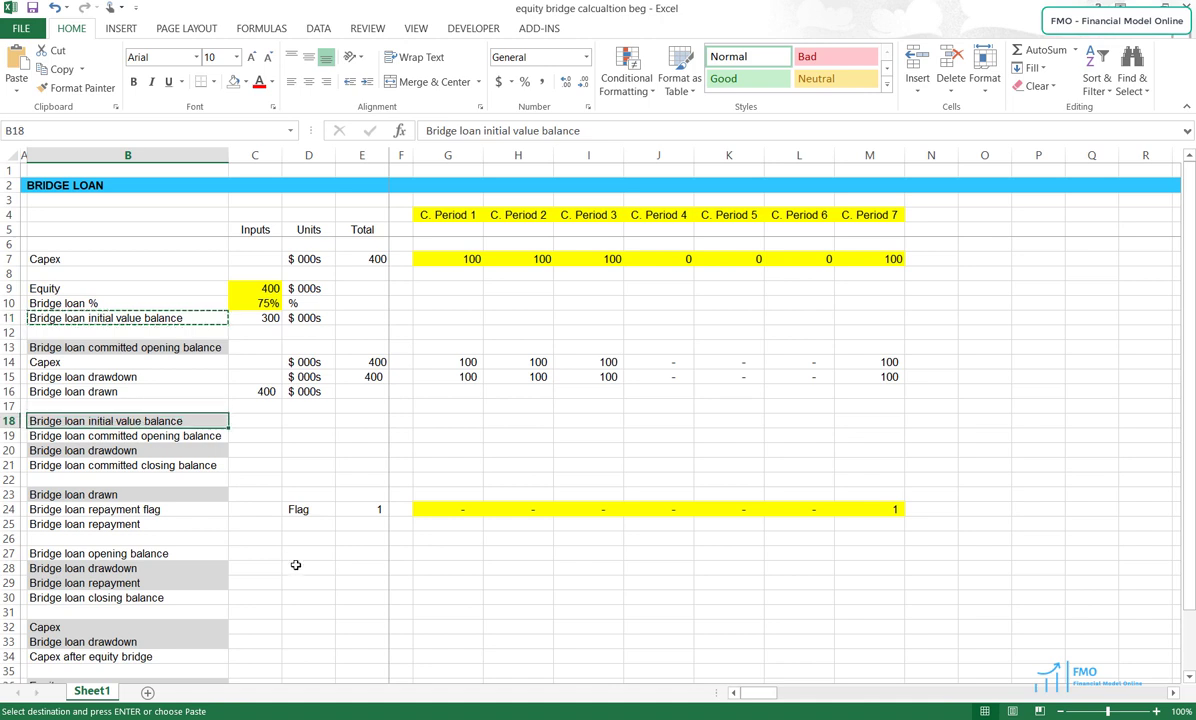
pyautogui.press('alt')
pyautogui.press('h')
pyautogui.press('v')
pyautogui.press('n')
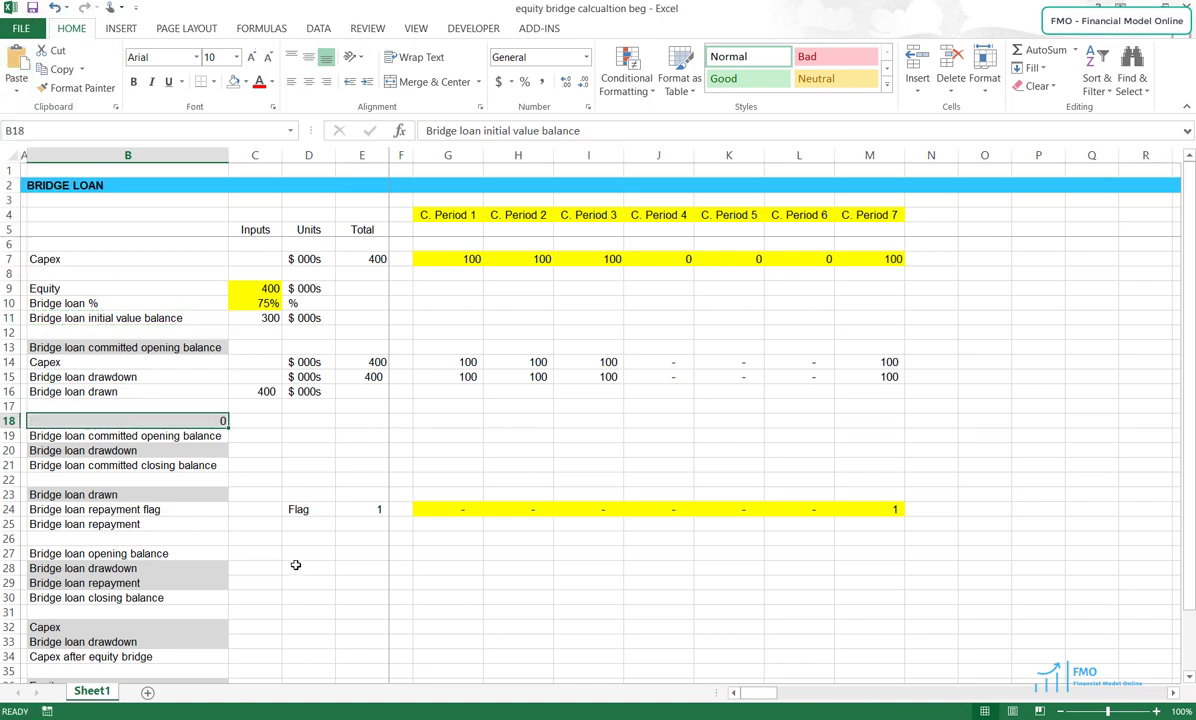
pyautogui.press('F2')
pyautogui.press('F4')
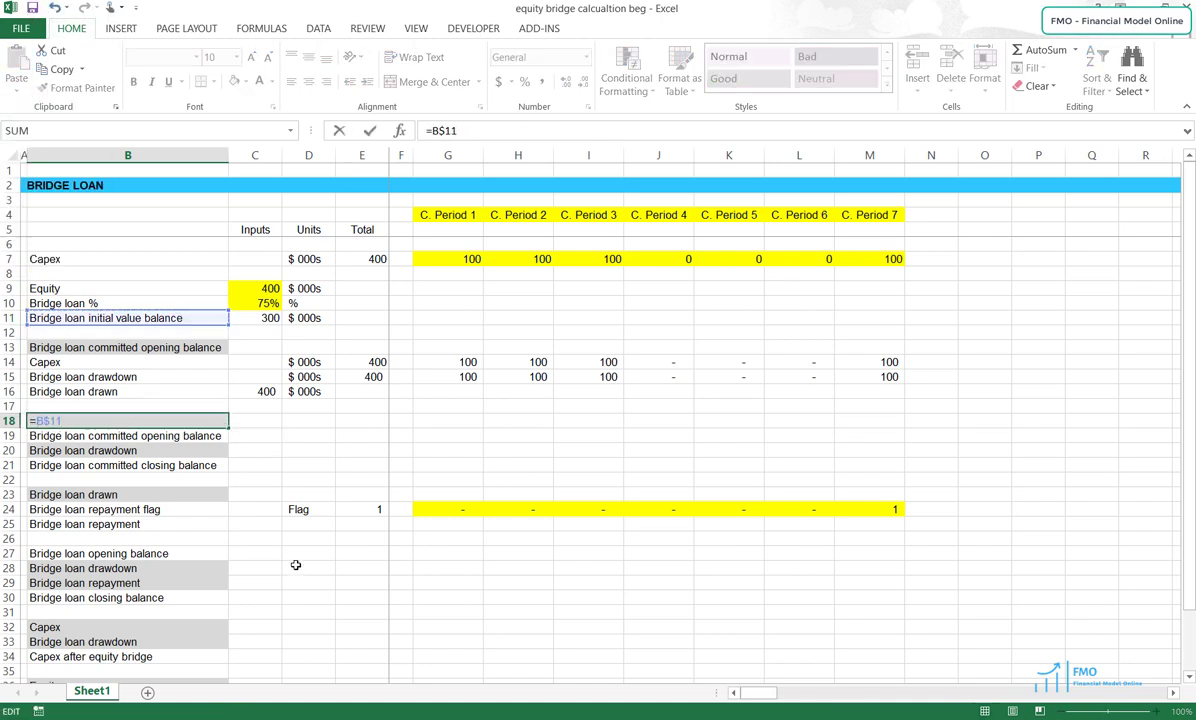
pyautogui.press('Return')
# Copy the B18 link across to C18:D18 and remove the grey fill from B18:D18
pyautogui.hotkey('ctrl', 'c')
pyautogui.hotkey('shift', 'Right')
pyautogui.hotkey('shift', 'Right')
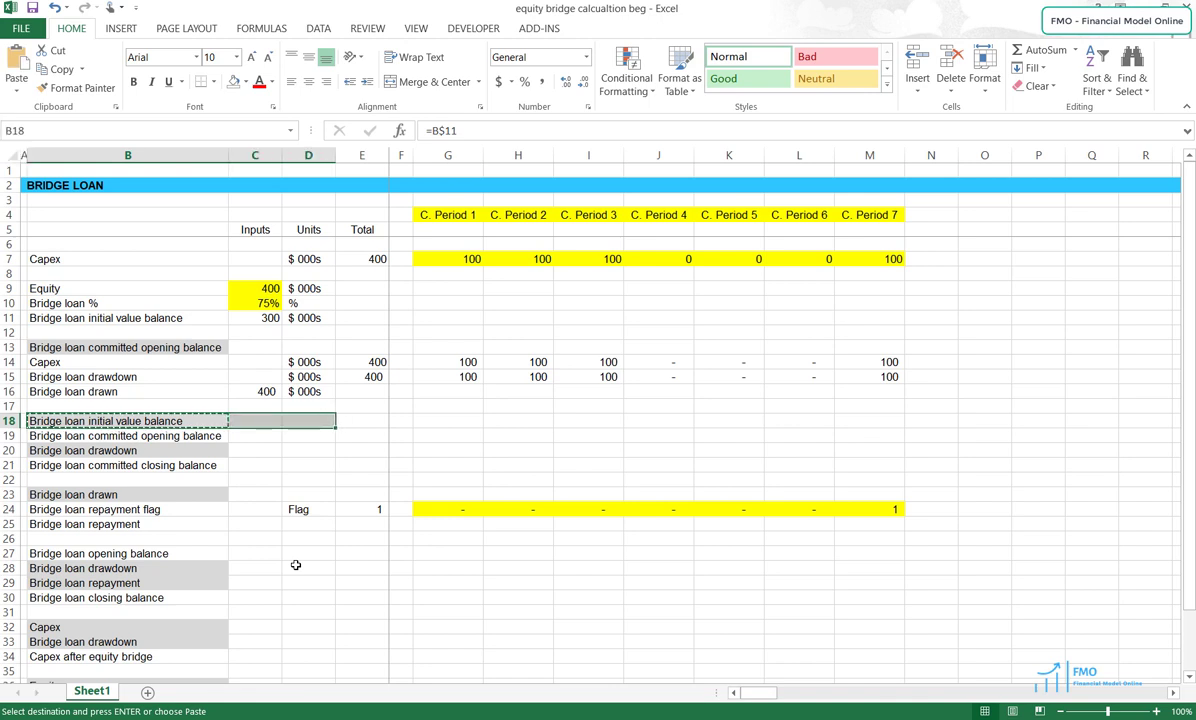
pyautogui.press('Return')
pyautogui.hotkey('ctrl', 'v')
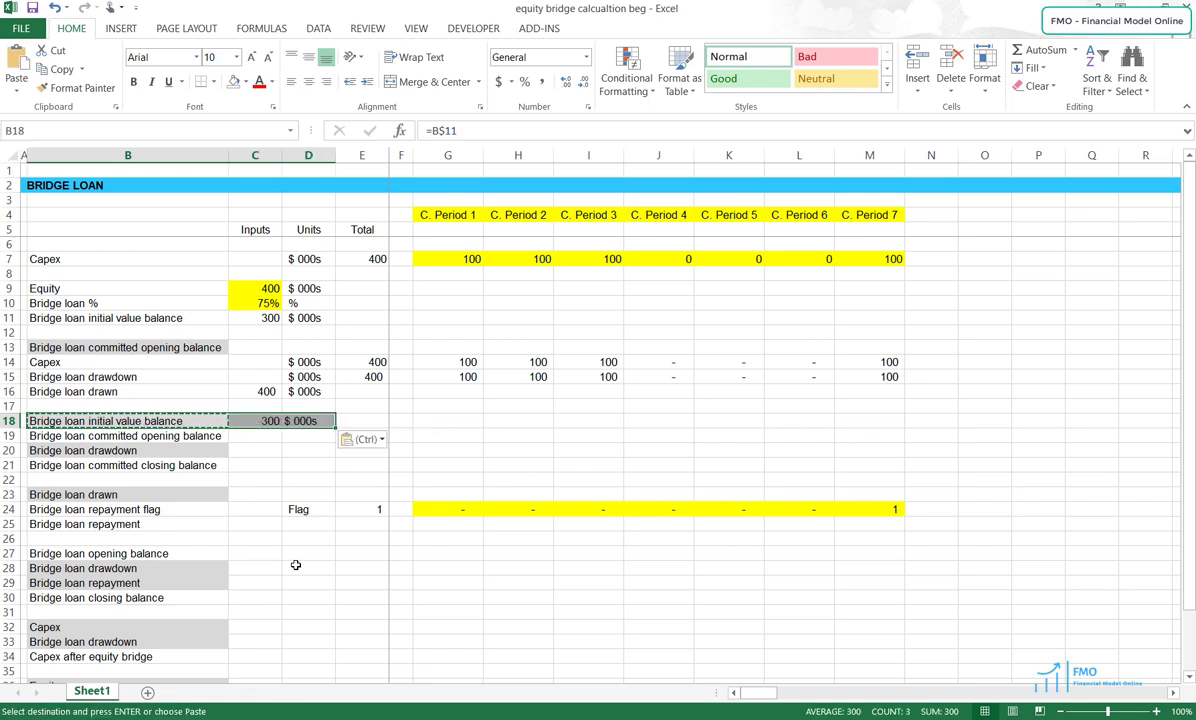
pyautogui.hotkey('alt', 'h')
pyautogui.press('h')
pyautogui.press('Escape')
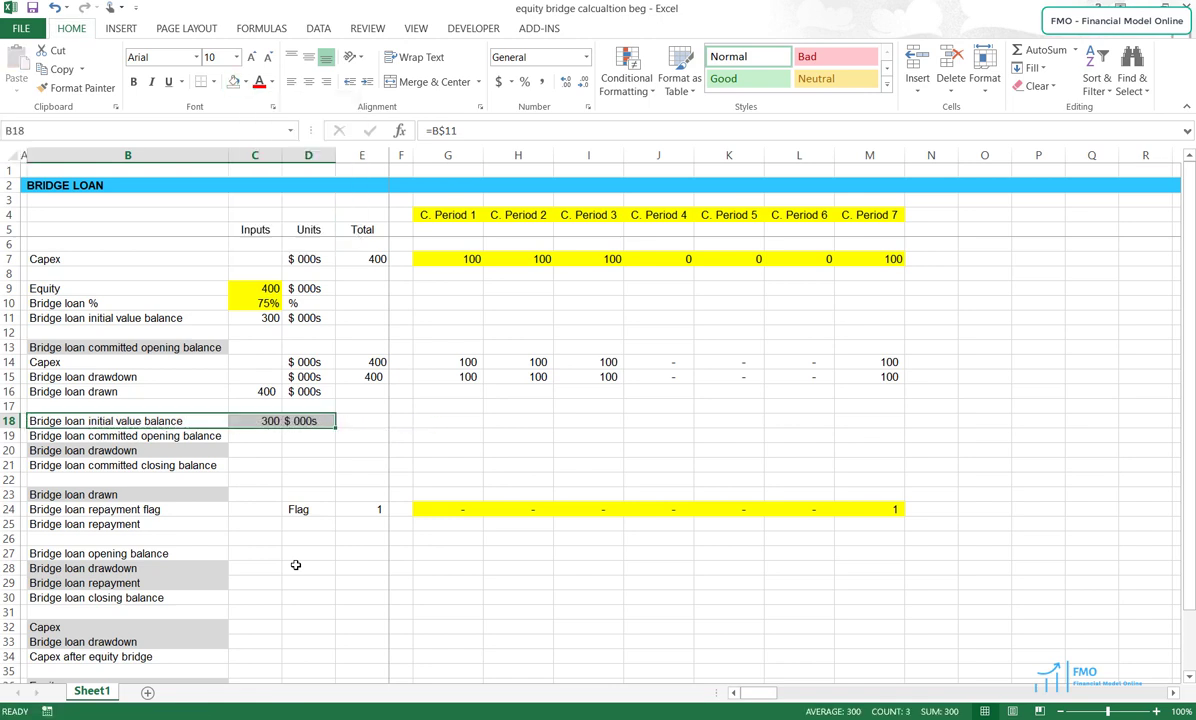
# Apply the formatting of the whole of row 11 to row 18 by pasting formats only
pyautogui.press('Down')
pyautogui.press('Up')
pyautogui.press('Up')
pyautogui.press('Up')
pyautogui.press('Up')
pyautogui.press('Up')
pyautogui.press('Up')
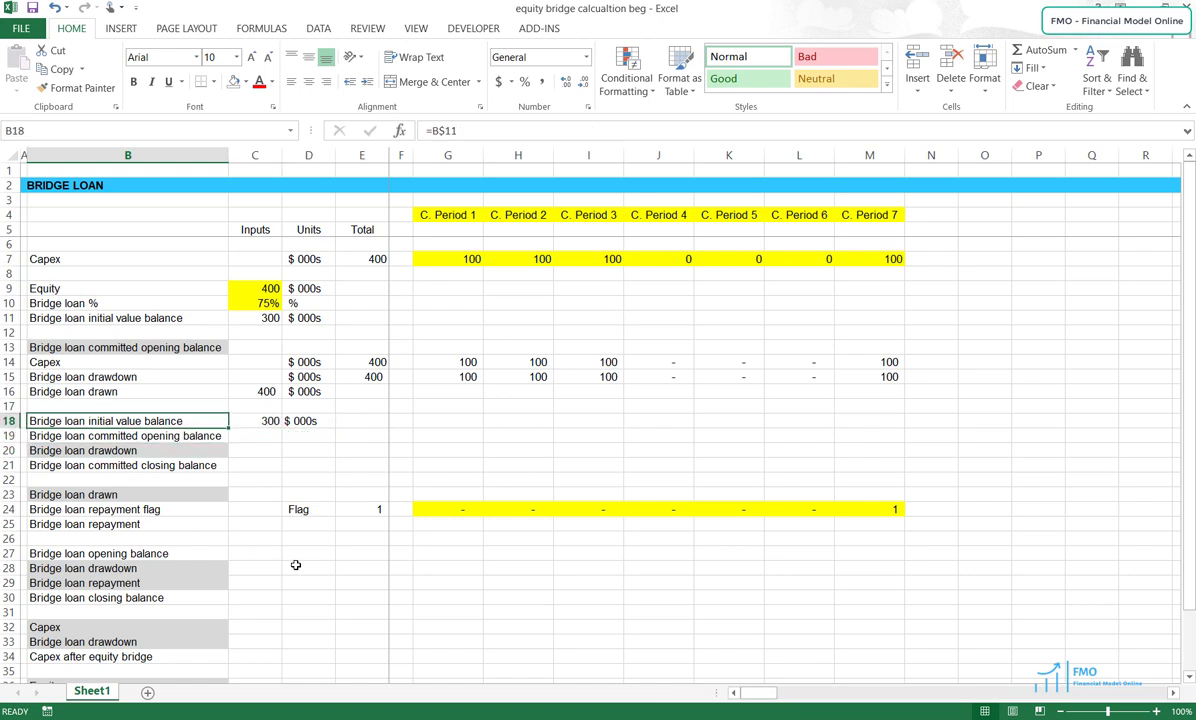
pyautogui.press('Up')
pyautogui.press('Up')
pyautogui.hotkey('shift', 'space')
pyautogui.hotkey('ctrl', 'c')
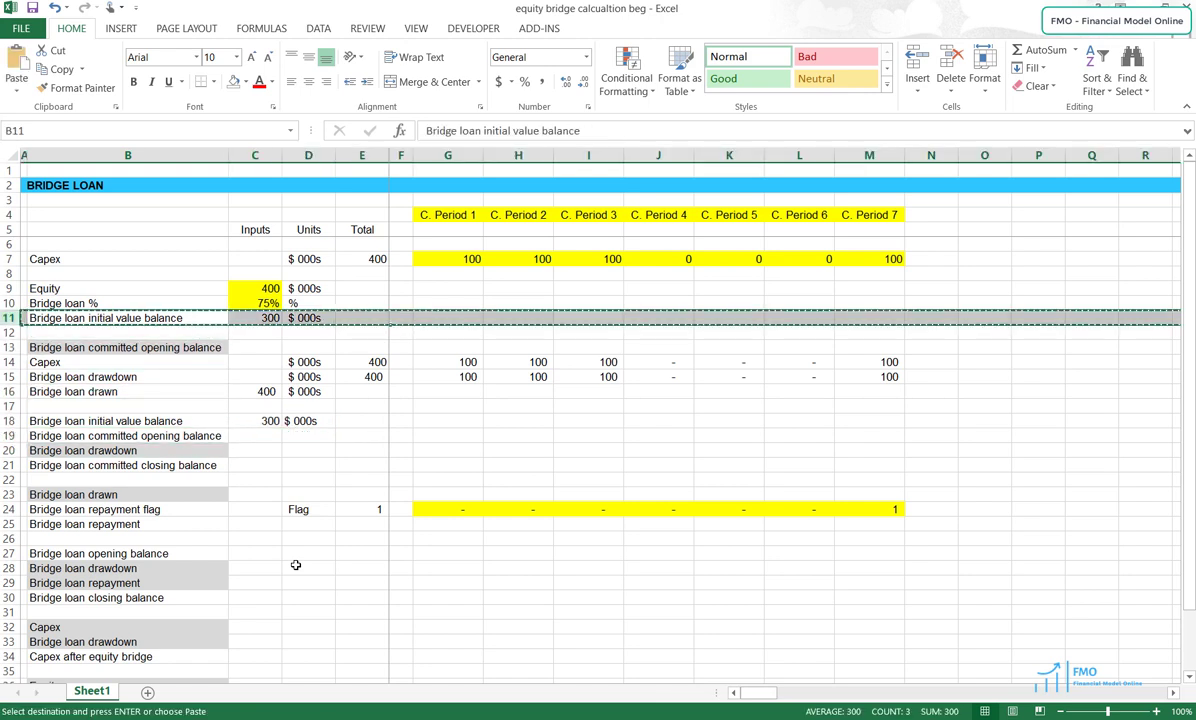
pyautogui.press('Down')
pyautogui.press('Down')
pyautogui.press('Down')
pyautogui.press('Down')
pyautogui.press('Down')
pyautogui.press('Down')
pyautogui.press('Down')
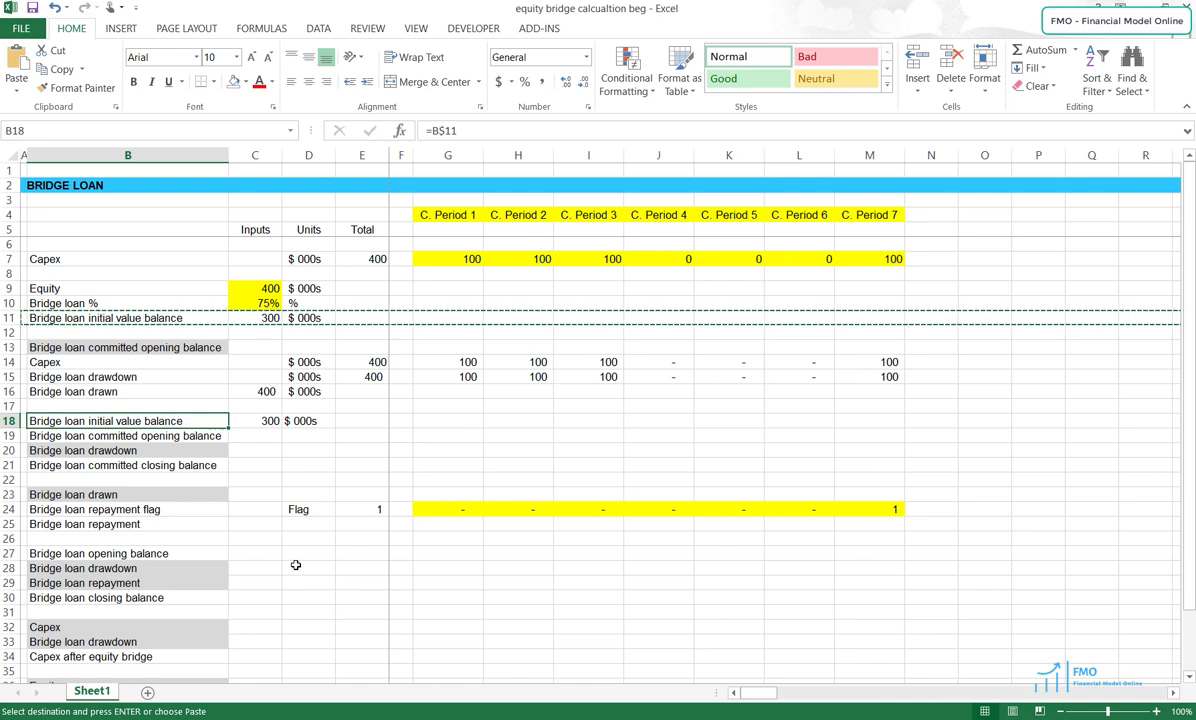
pyautogui.hotkey('shift', 'space')
pyautogui.hotkey('alt', 'e')
pyautogui.press('s')
pyautogui.press('t')
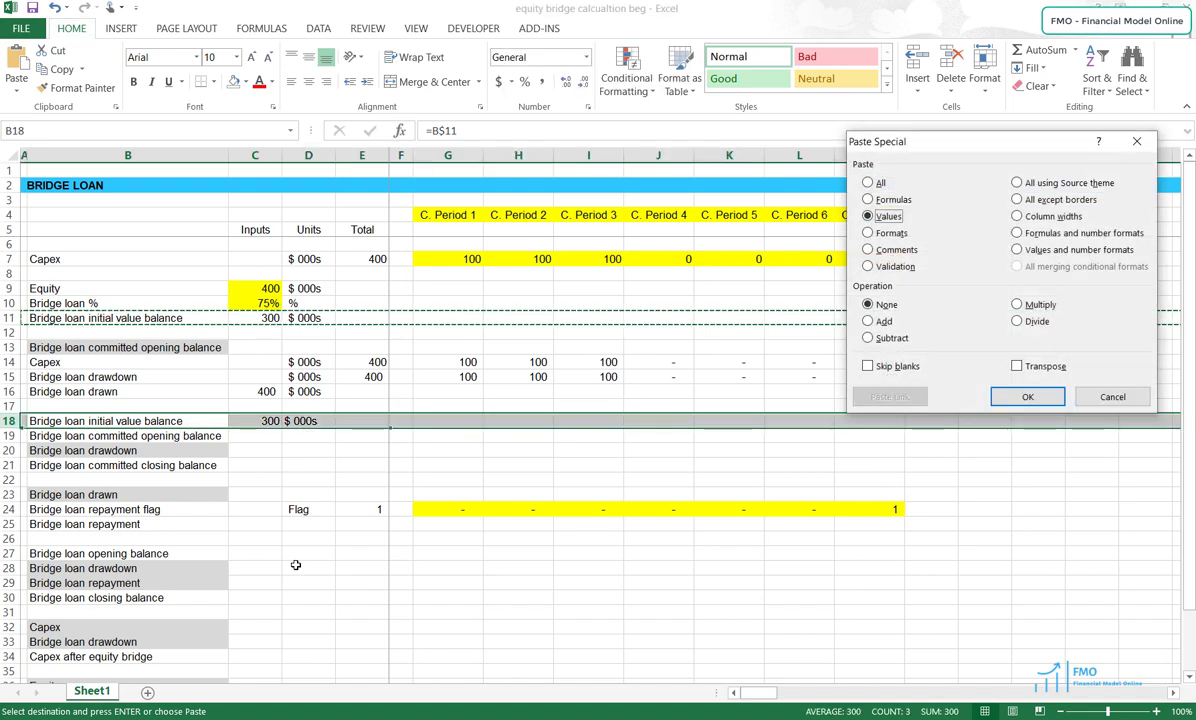
pyautogui.press('Return')
pyautogui.press('Escape')
# Set the period 1 bridge loan committed opening balance in G19 to the initial value balance, =C18
pyautogui.press('Down')
pyautogui.press('Down')
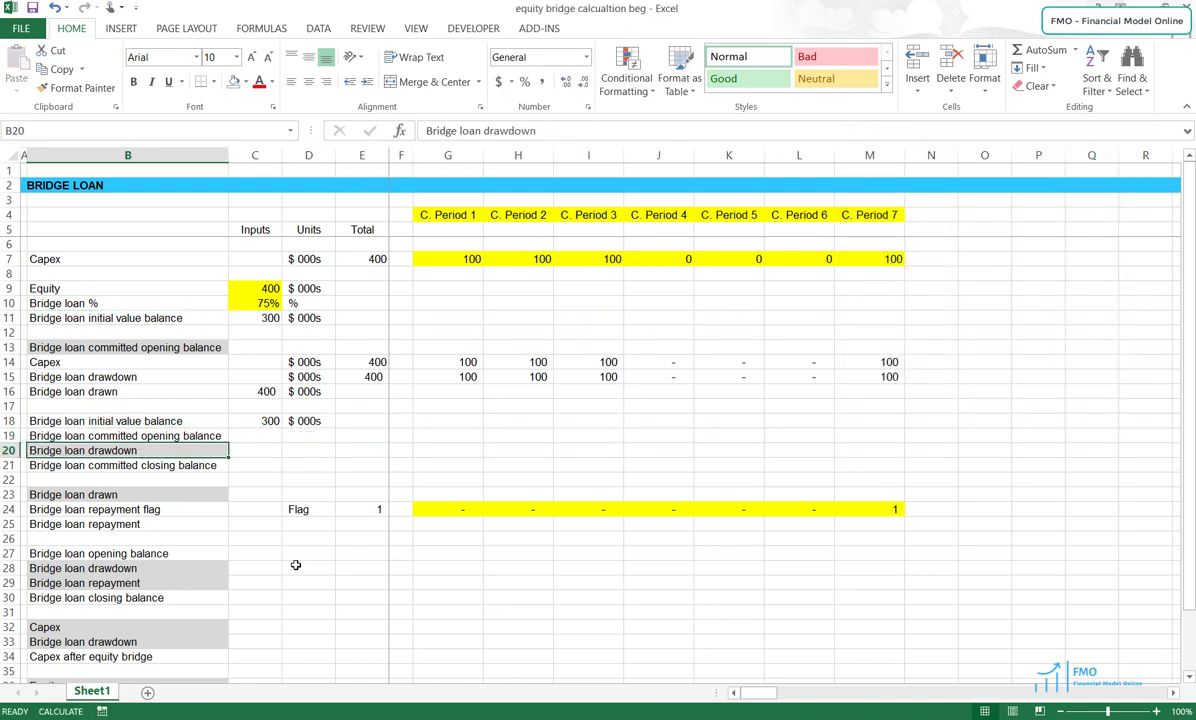
pyautogui.press('Up')
pyautogui.press('Right')
pyautogui.press('Right')
pyautogui.press('Right')
pyautogui.press('Right')
pyautogui.press('Right')
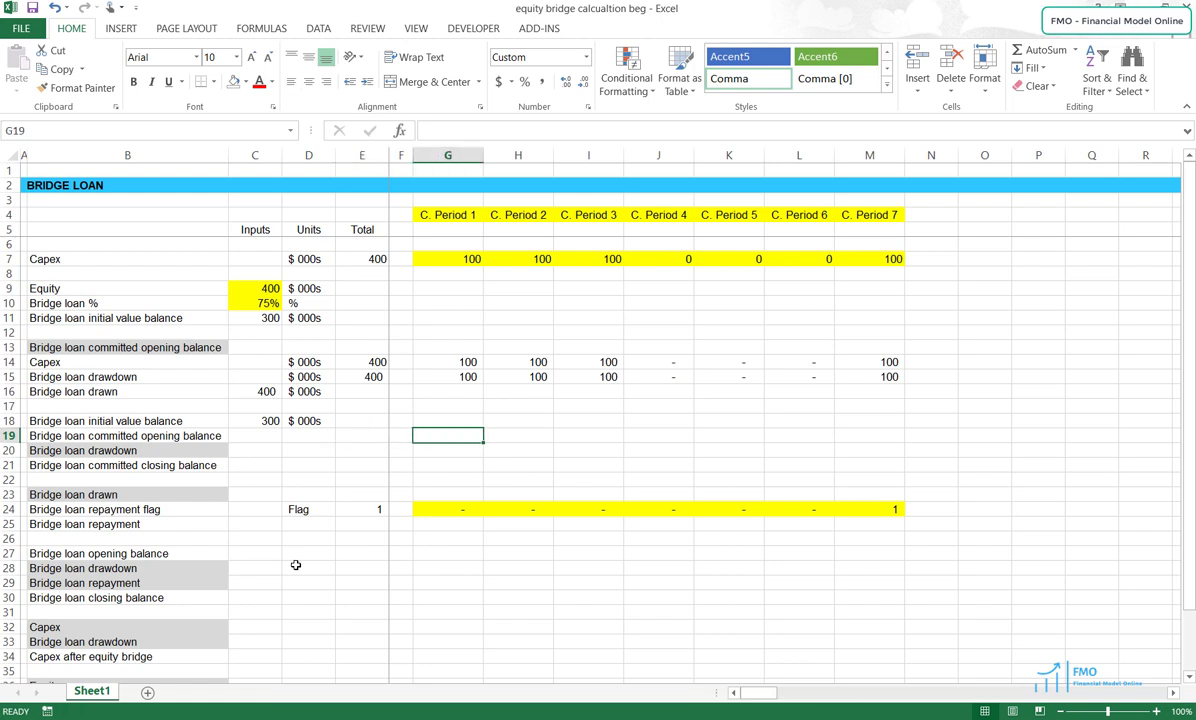
pyautogui.write('=')
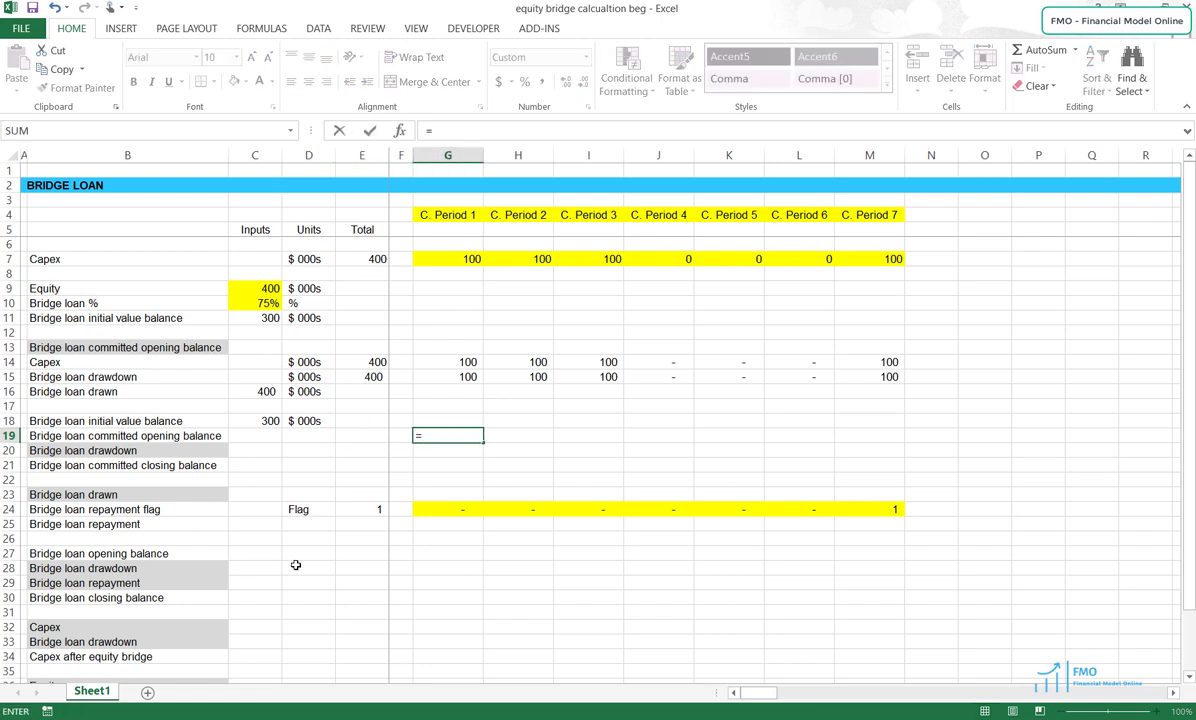
pyautogui.press('Left')
pyautogui.press('Left')
pyautogui.press('Left')
pyautogui.press('Left')
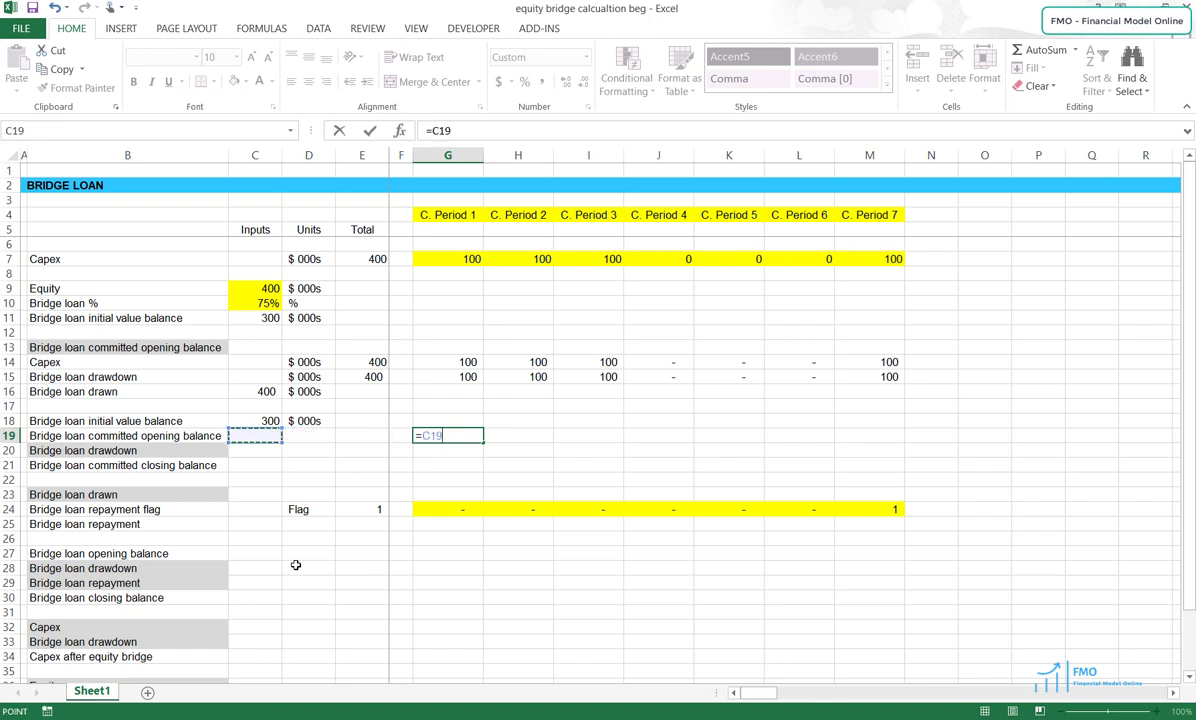
pyautogui.press('Up')
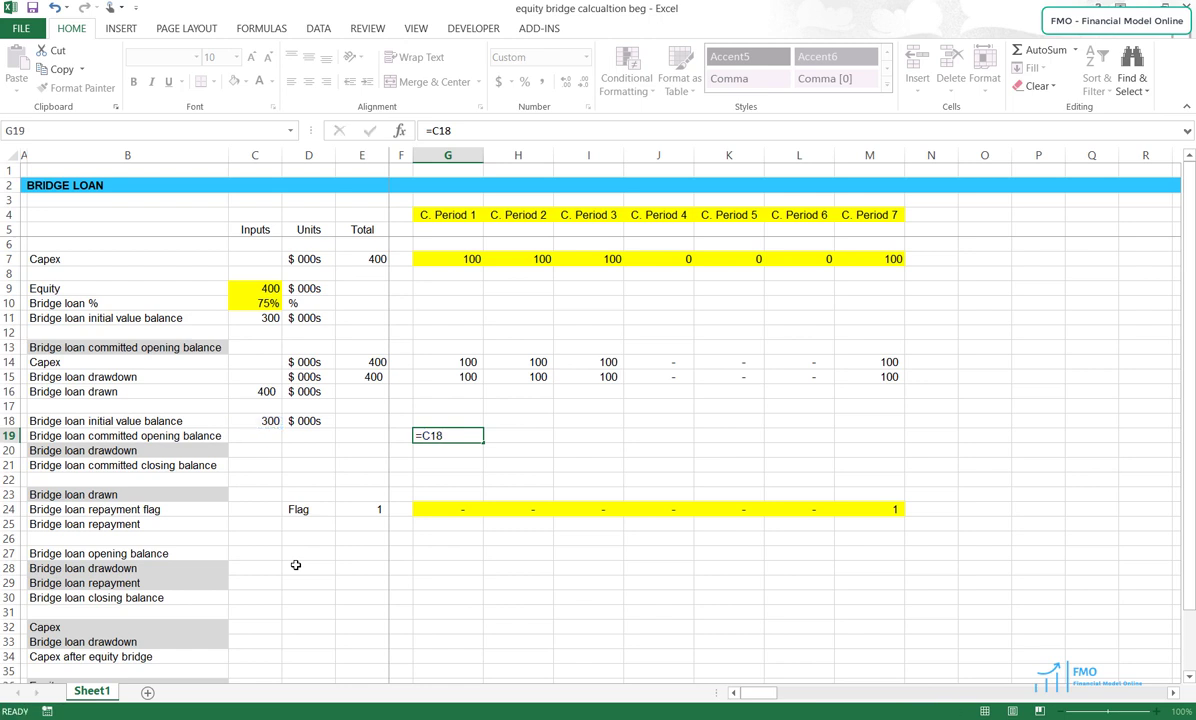
pyautogui.hotkey('ctrl', 'Return')
# Fill the period 1 committed opening balance cell G19 with light grey
pyautogui.press('alt')
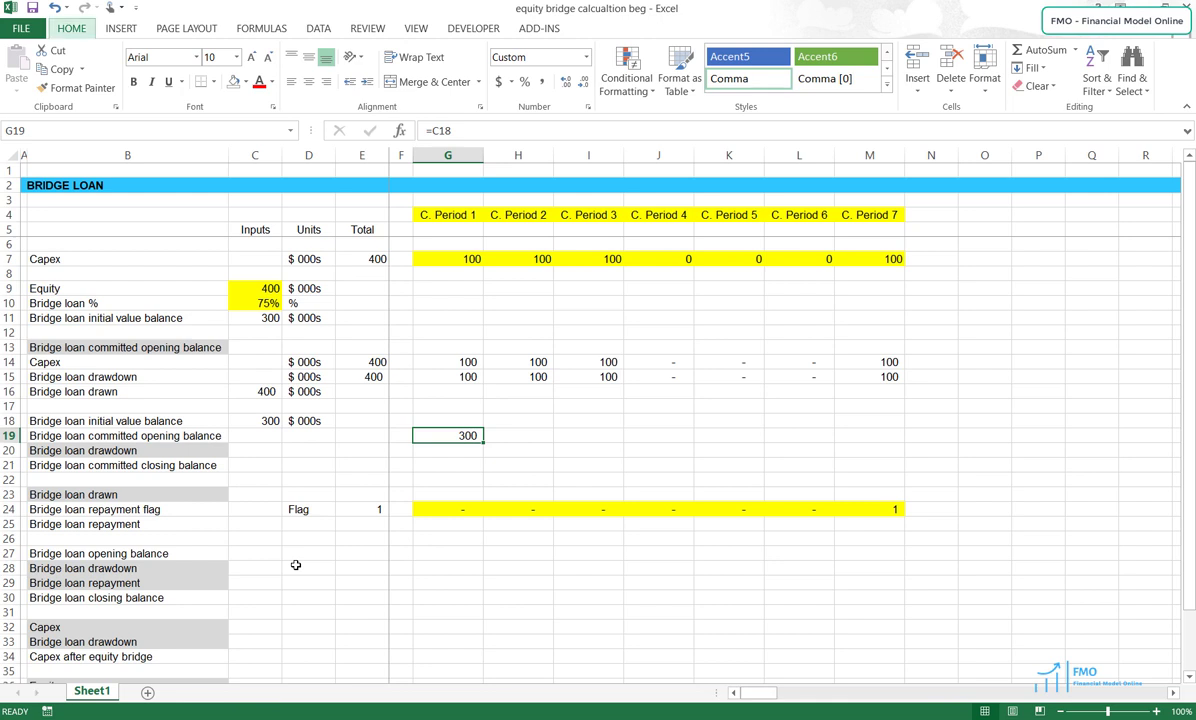
pyautogui.press('h')
pyautogui.press('h')
pyautogui.press('Down')
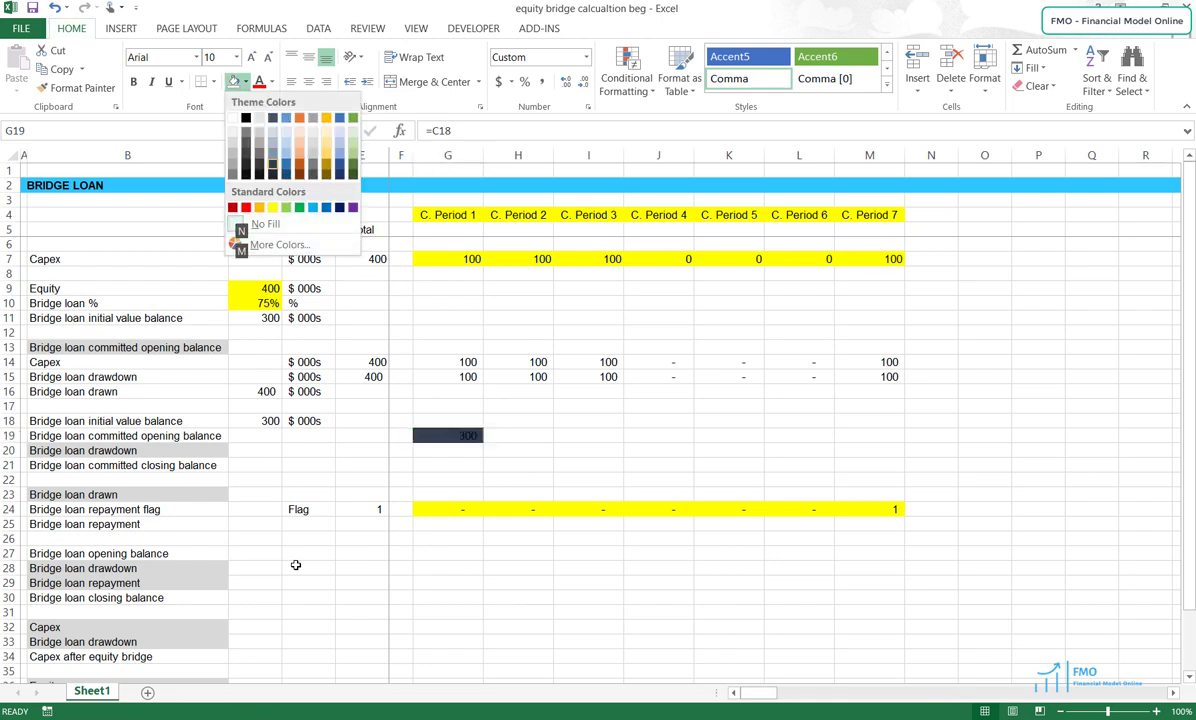
pyautogui.press('Left')
pyautogui.press('Up')
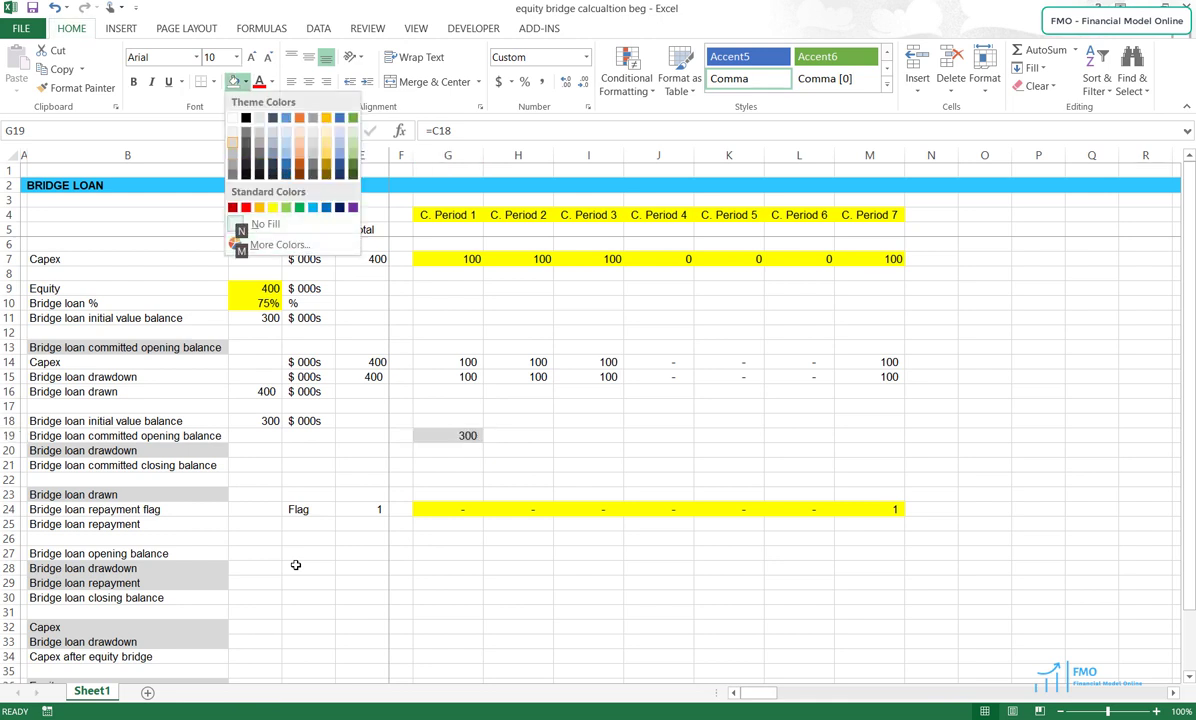
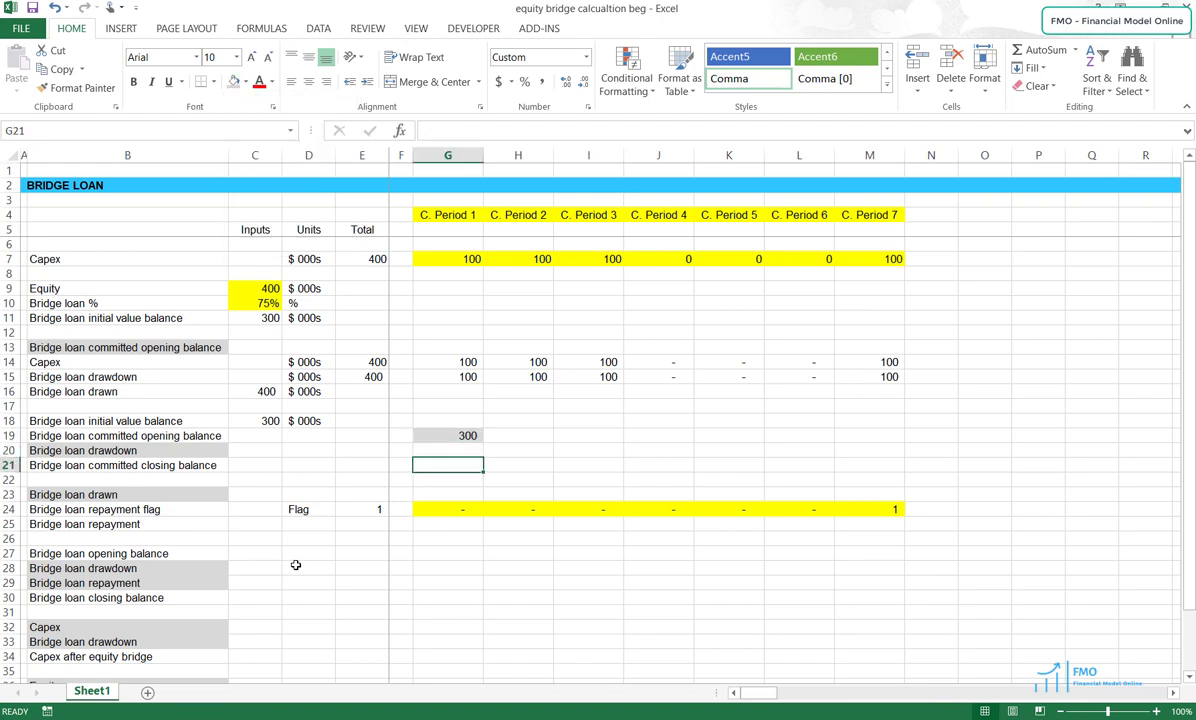
# Calculate the period 1 committed closing balance in G21 as opening balance minus drawdown, =G19-G20
pyautogui.write('=')
pyautogui.press('Up')
pyautogui.press('Up')
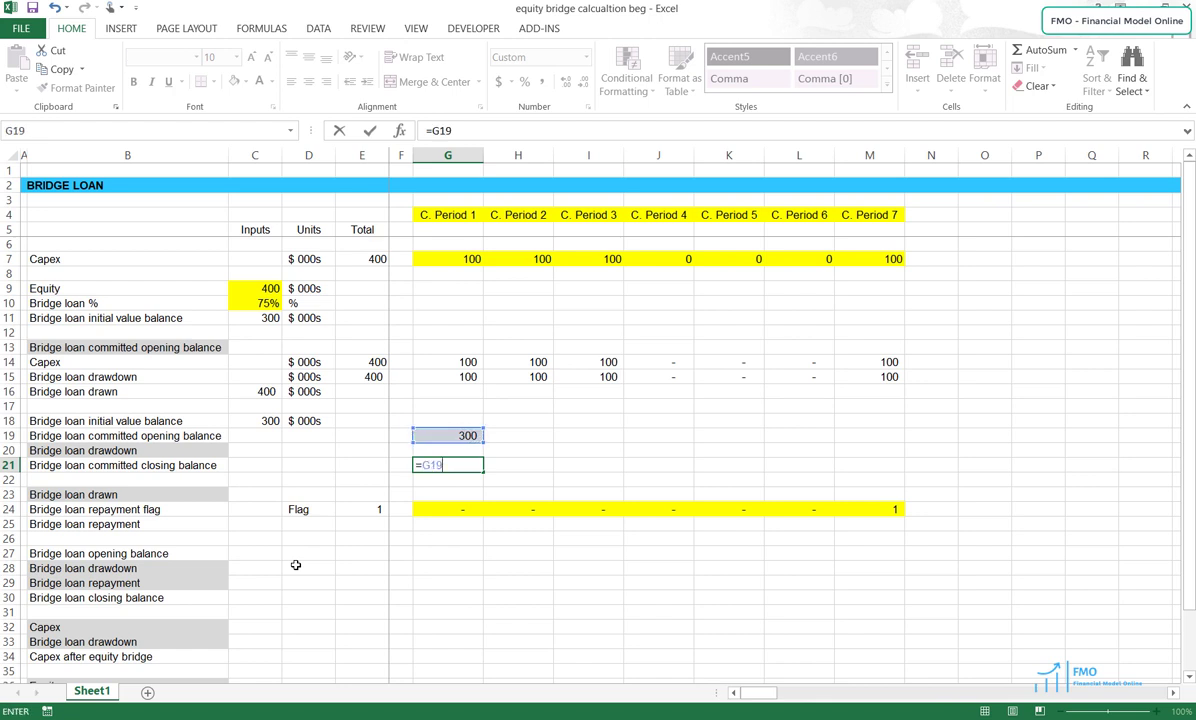
pyautogui.write('-')
pyautogui.press('Up')
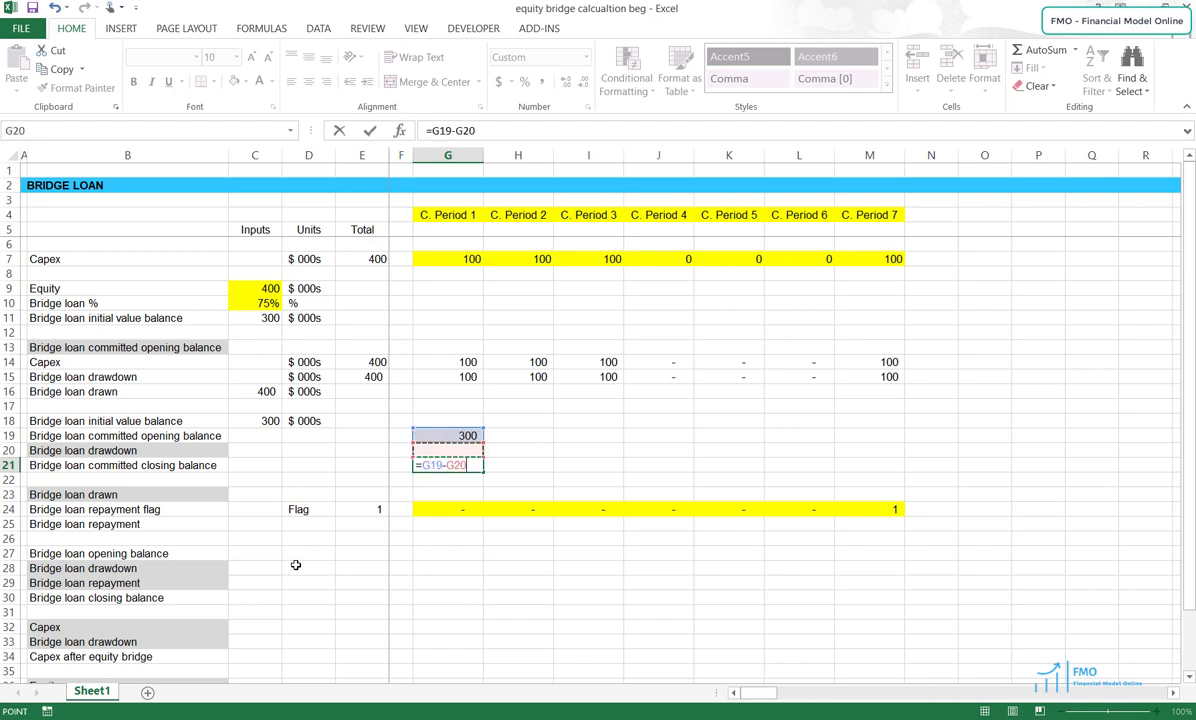
pyautogui.press('Return')
pyautogui.press('Up')
pyautogui.press('Up')
pyautogui.press('Right')
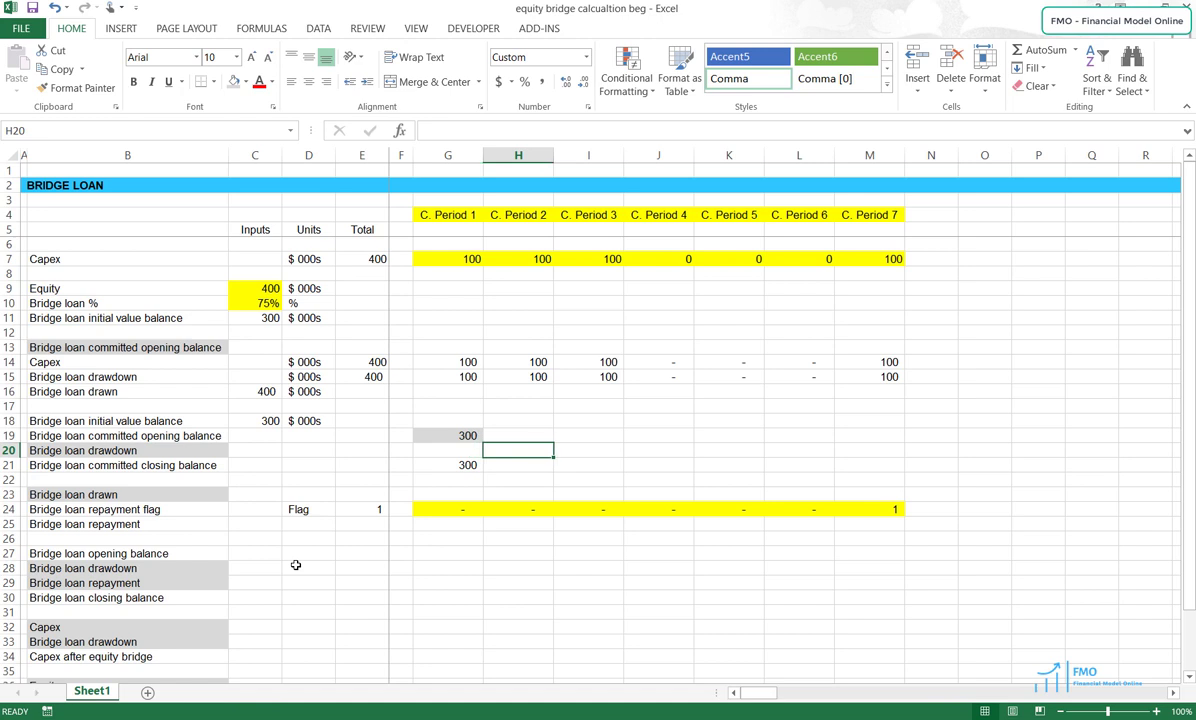
# Set the period 2 committed opening balance in H19 to the previous period's committed closing balance, =G21
pyautogui.press('Up')
pyautogui.press('Up')
pyautogui.press('Down')
pyautogui.write('=')
pyautogui.press('Left')
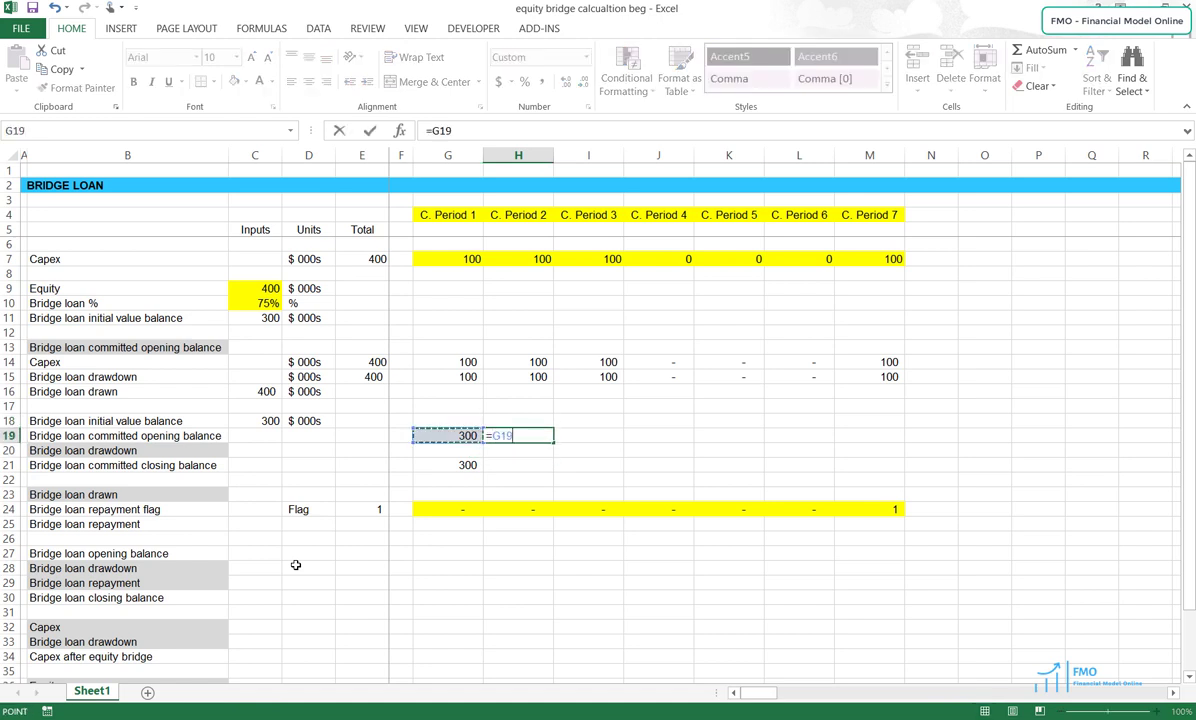
pyautogui.press('Down')
pyautogui.press('Down')
pyautogui.press('Down')
pyautogui.press('Up')
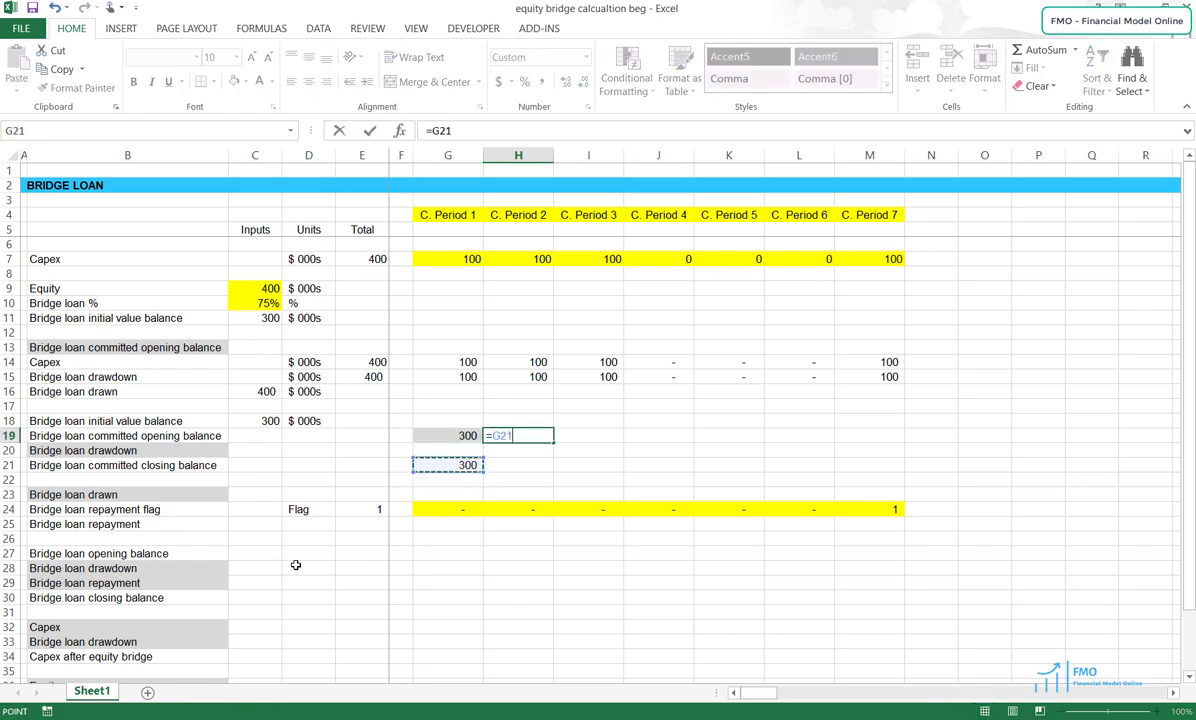
pyautogui.press('Return')
# Copy the committed closing balance formula from G21 across periods 1 to 7, through M21
pyautogui.press('Down')
pyautogui.press('Down')
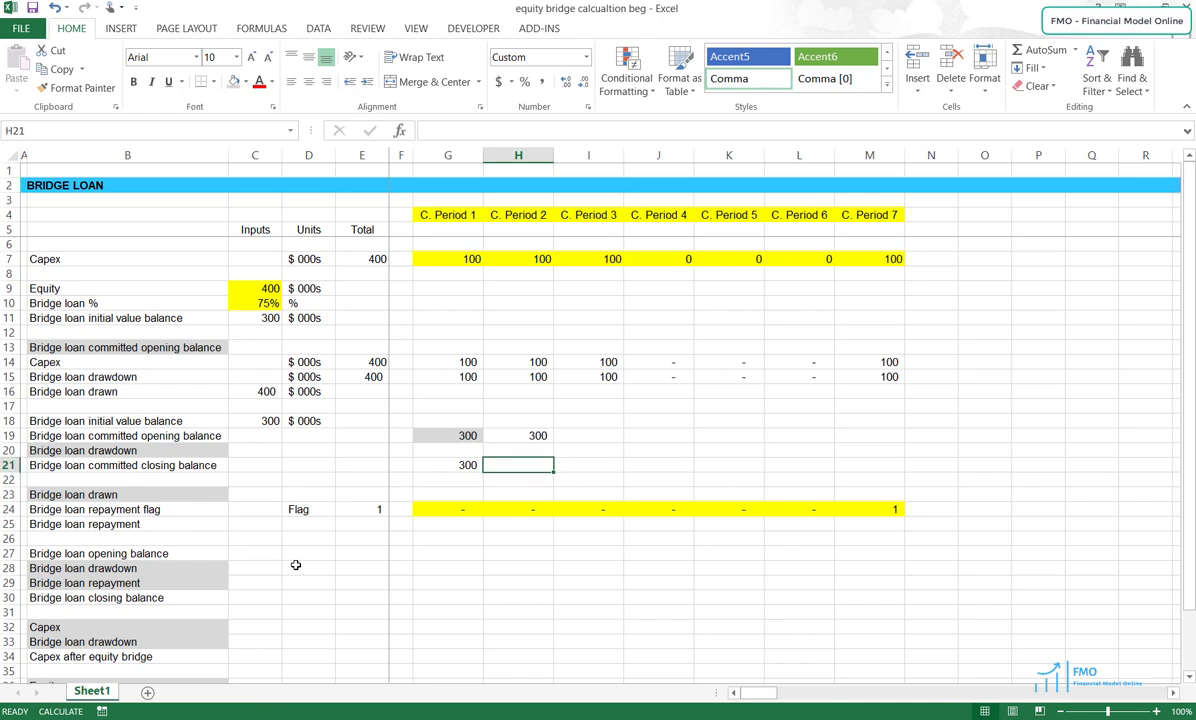
pyautogui.press('Left')
pyautogui.hotkey('ctrl', 'c')
pyautogui.hotkey('shift', 'Right')
pyautogui.hotkey('shift', 'Right')
pyautogui.hotkey('shift', 'Right')
pyautogui.hotkey('shift', 'Right')
pyautogui.hotkey('shift', 'Right')
pyautogui.hotkey('shift', 'Right')
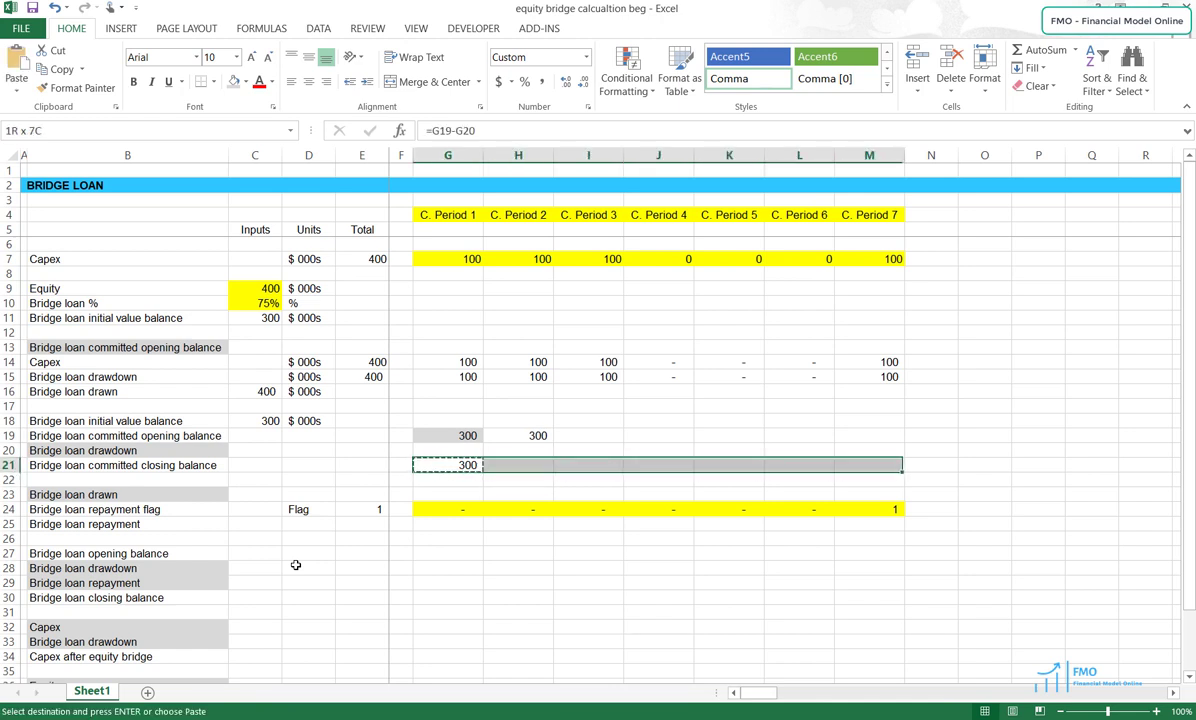
pyautogui.hotkey('ctrl', 'v')
# Copy the committed opening balance formula from H19 across the remaining periods through M19
pyautogui.press('Up')
pyautogui.press('Up')
pyautogui.press('Right')
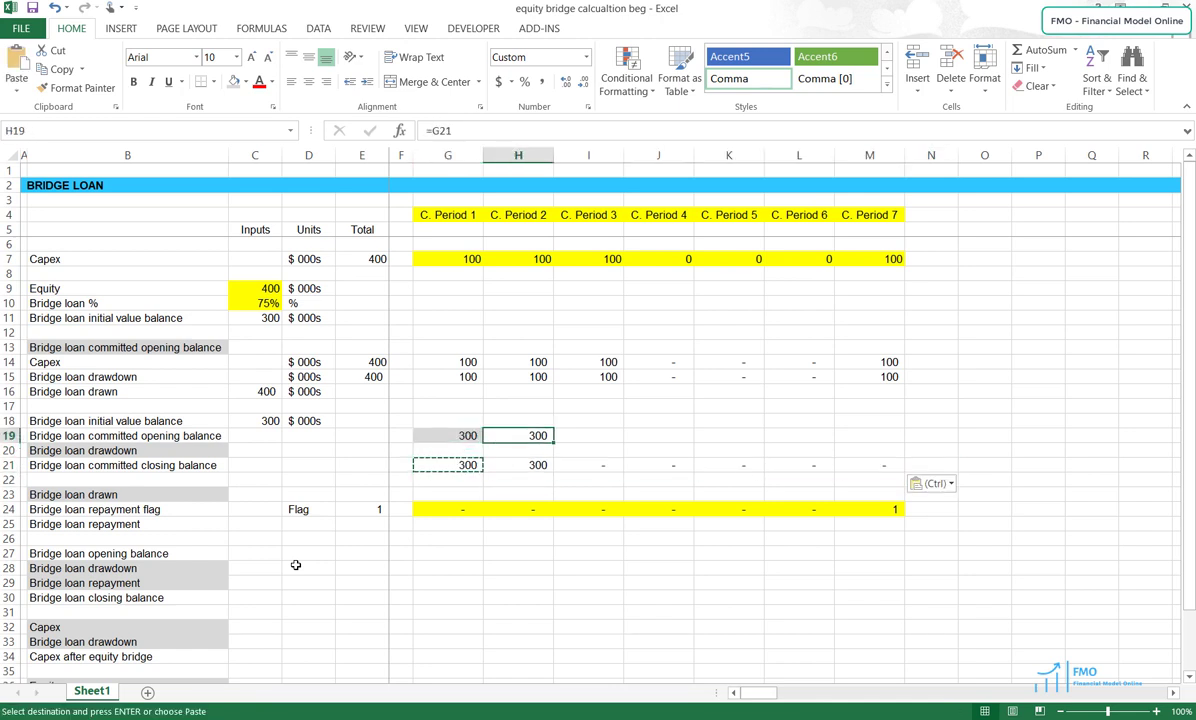
pyautogui.hotkey('ctrl', 'c')
pyautogui.hotkey('shift', 'Right')
pyautogui.hotkey('shift', 'Right')
pyautogui.hotkey('shift', 'Right')
pyautogui.hotkey('shift', 'Right')
pyautogui.hotkey('shift', 'Right')
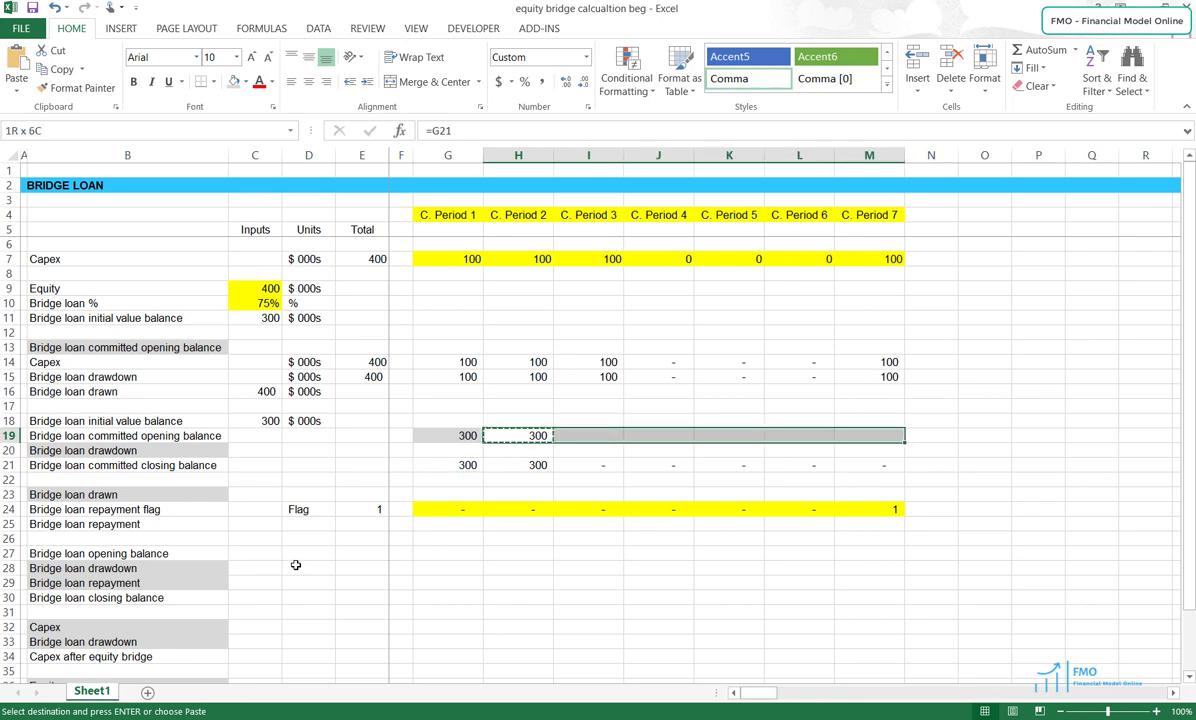
pyautogui.hotkey('ctrl', 'v')
pyautogui.press('Escape')
# Link the Bridge loan drawdown label in B20 to B15 with only the row fixed, =B$15
pyautogui.press('Left')
pyautogui.press('Left')
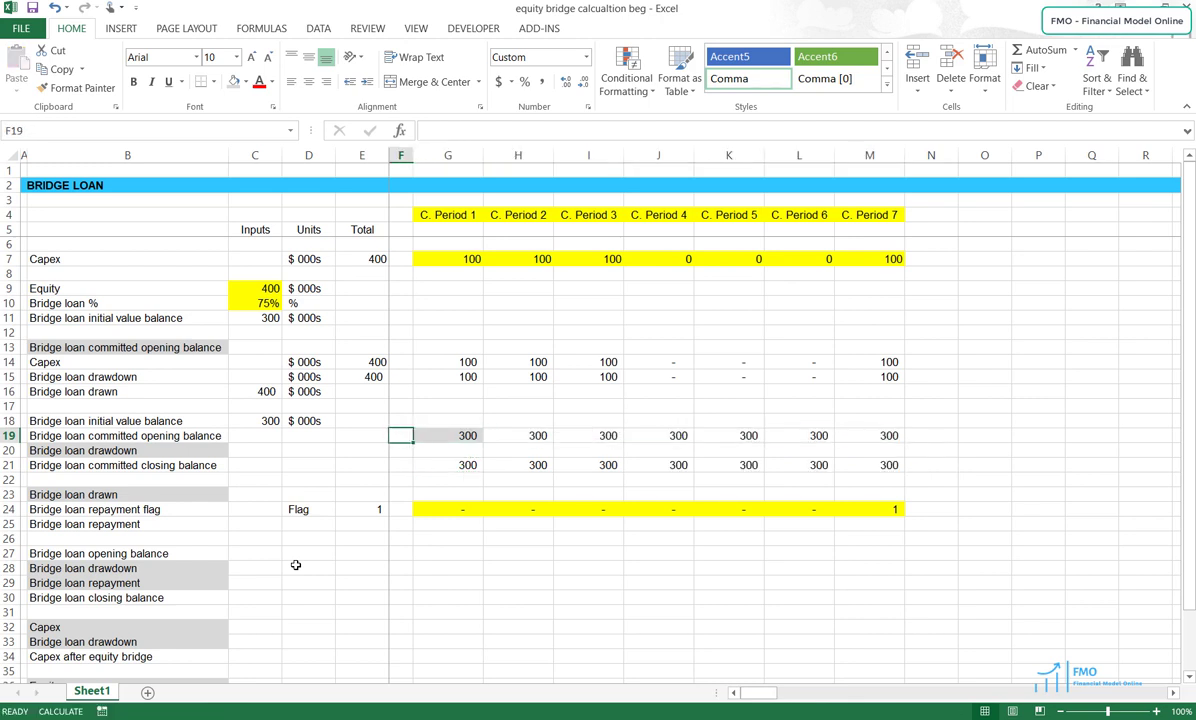
pyautogui.press('Left')
pyautogui.press('Left')
pyautogui.press('Left')
pyautogui.press('Up')
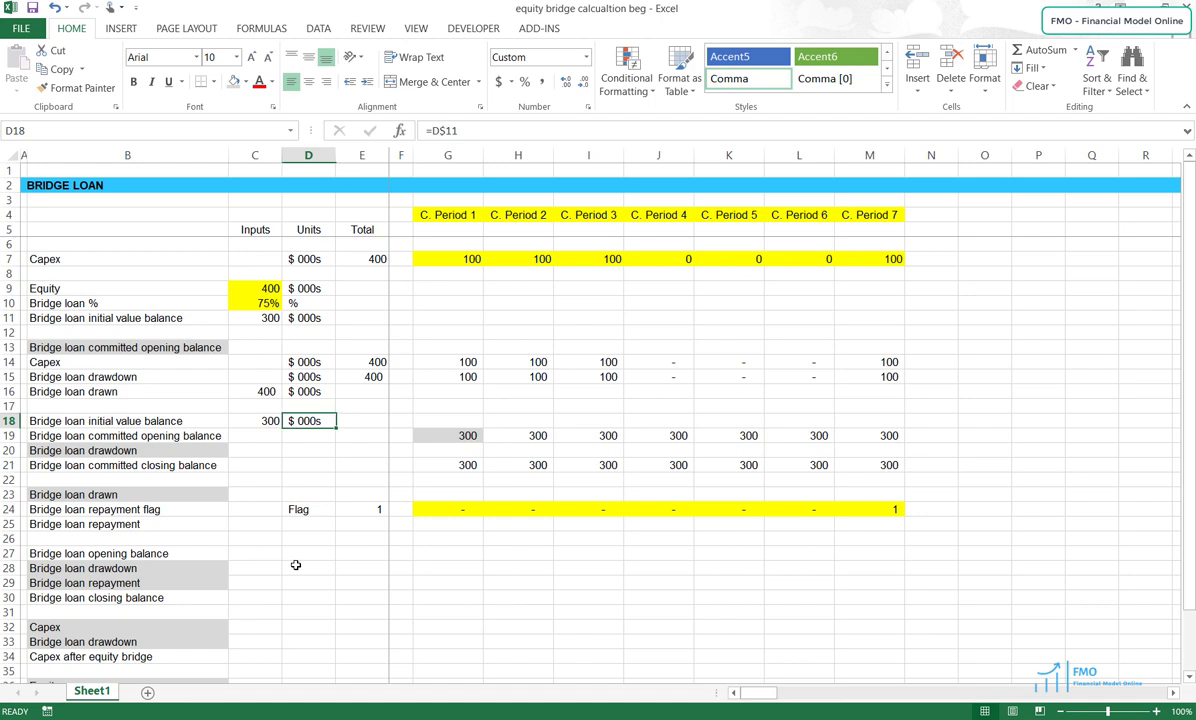
pyautogui.press('Left')
pyautogui.press('Up')
pyautogui.press('Up')
pyautogui.press('Up')
pyautogui.hotkey('ctrl', 'c')
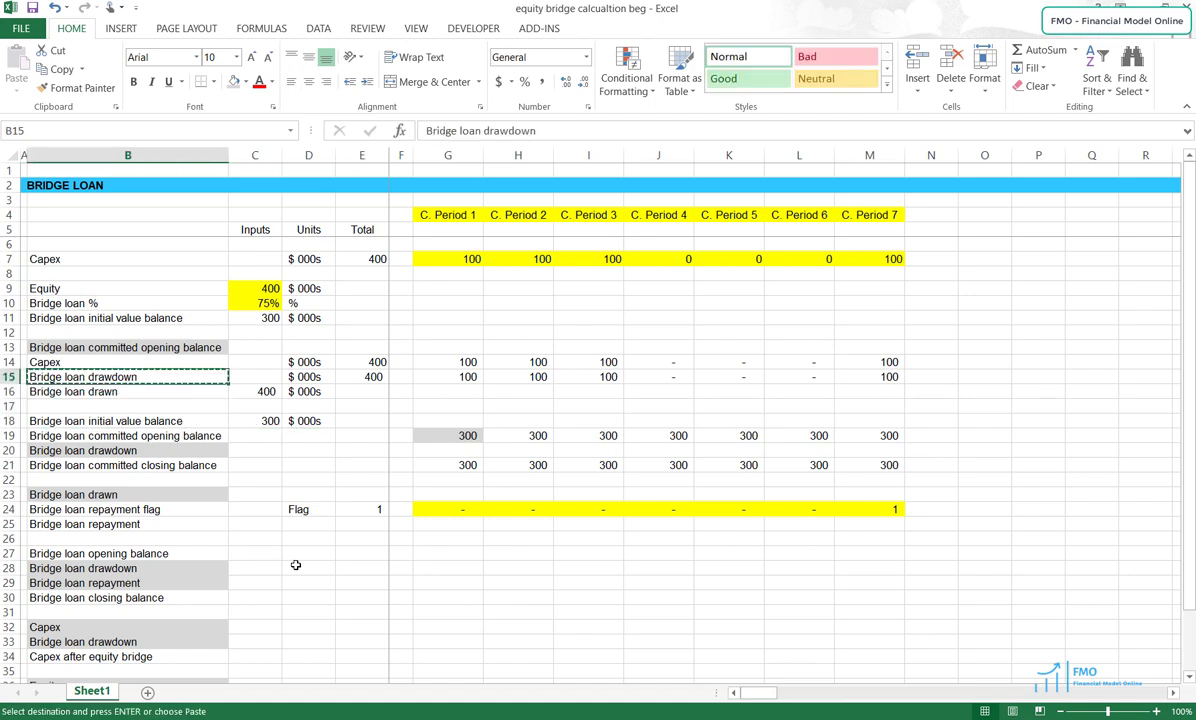
pyautogui.press('Down')
pyautogui.press('Down')
pyautogui.press('Down')
pyautogui.press('Down')
pyautogui.press('Down')
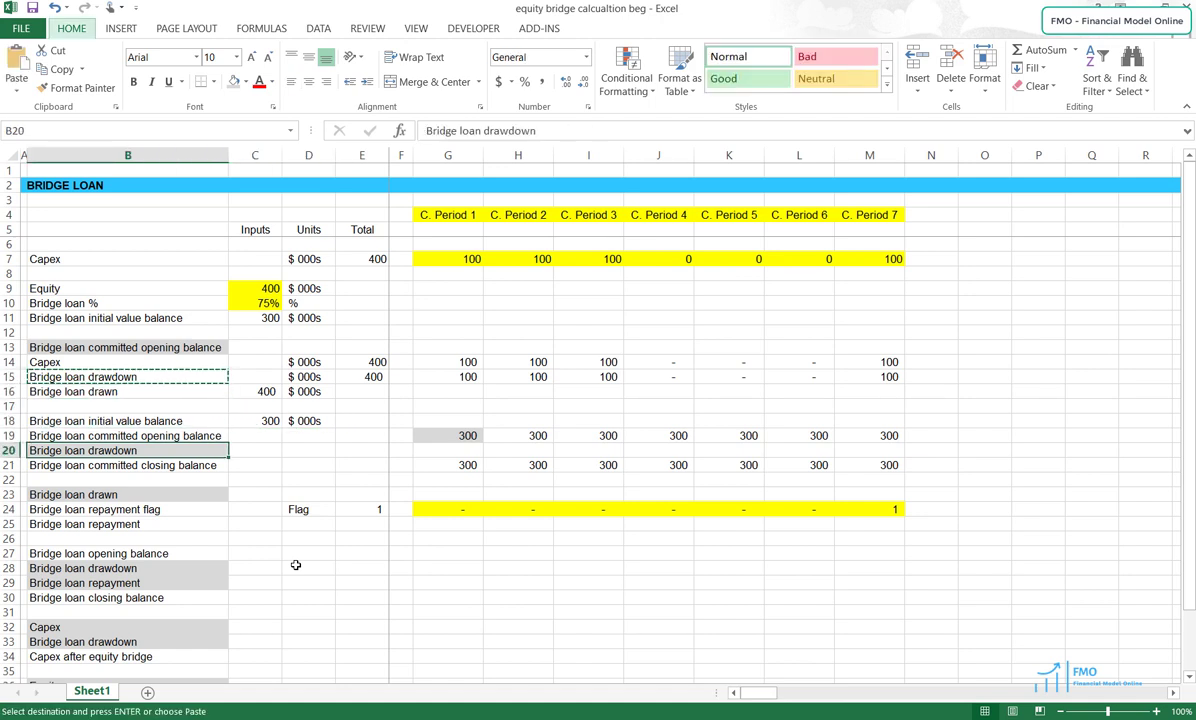
pyautogui.press('Return')
pyautogui.hotkey('ctrl', 'v')
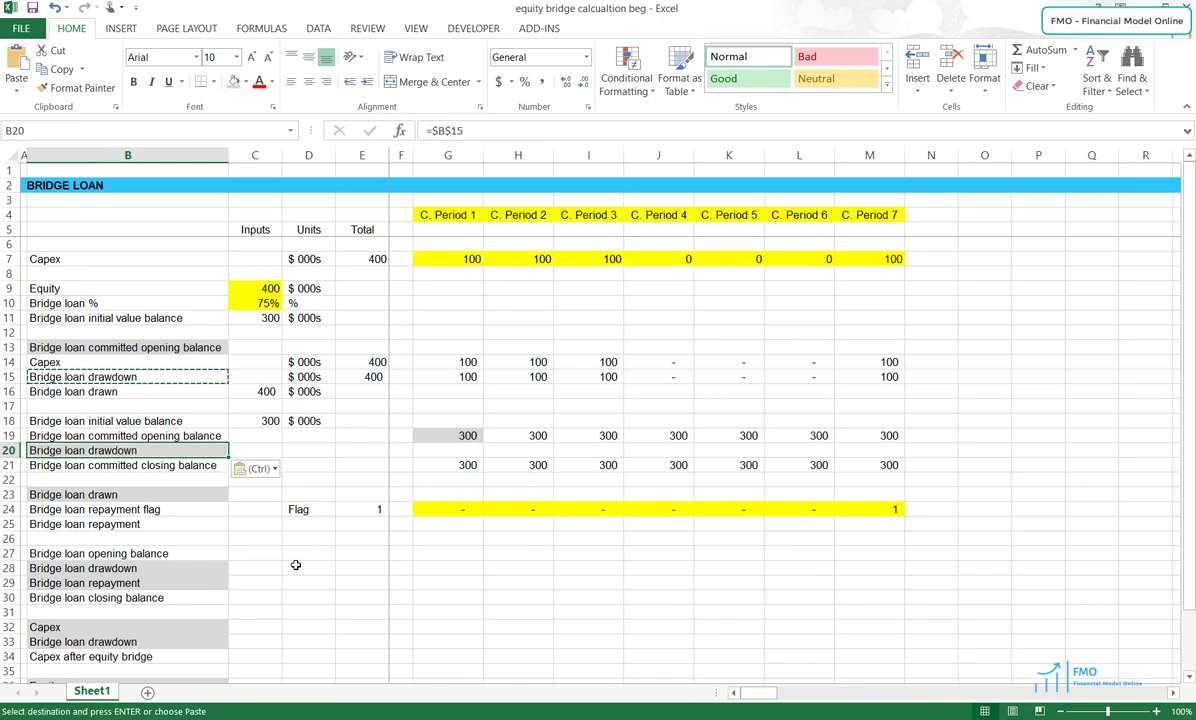
pyautogui.press('F2')
pyautogui.press('F4')
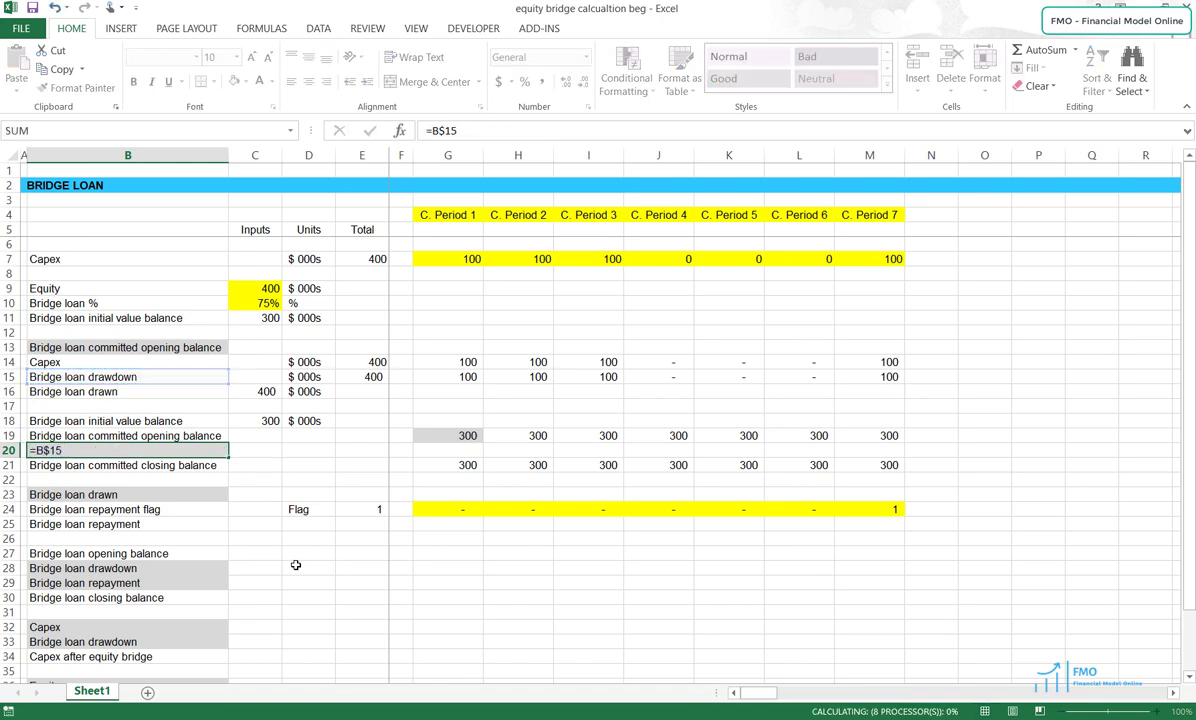
pyautogui.press('Return')
# Copy the link in B20 across the whole drawdown row through M20
pyautogui.hotkey('ctrl', 'c')
pyautogui.hotkey('shift', 'Right')
pyautogui.hotkey('shift', 'Right')
pyautogui.hotkey('shift', 'Right')
pyautogui.hotkey('shift', 'Right')
pyautogui.hotkey('shift', 'Right')
pyautogui.hotkey('shift', 'Right')
pyautogui.hotkey('shift', 'Right')
pyautogui.hotkey('shift', 'Right')
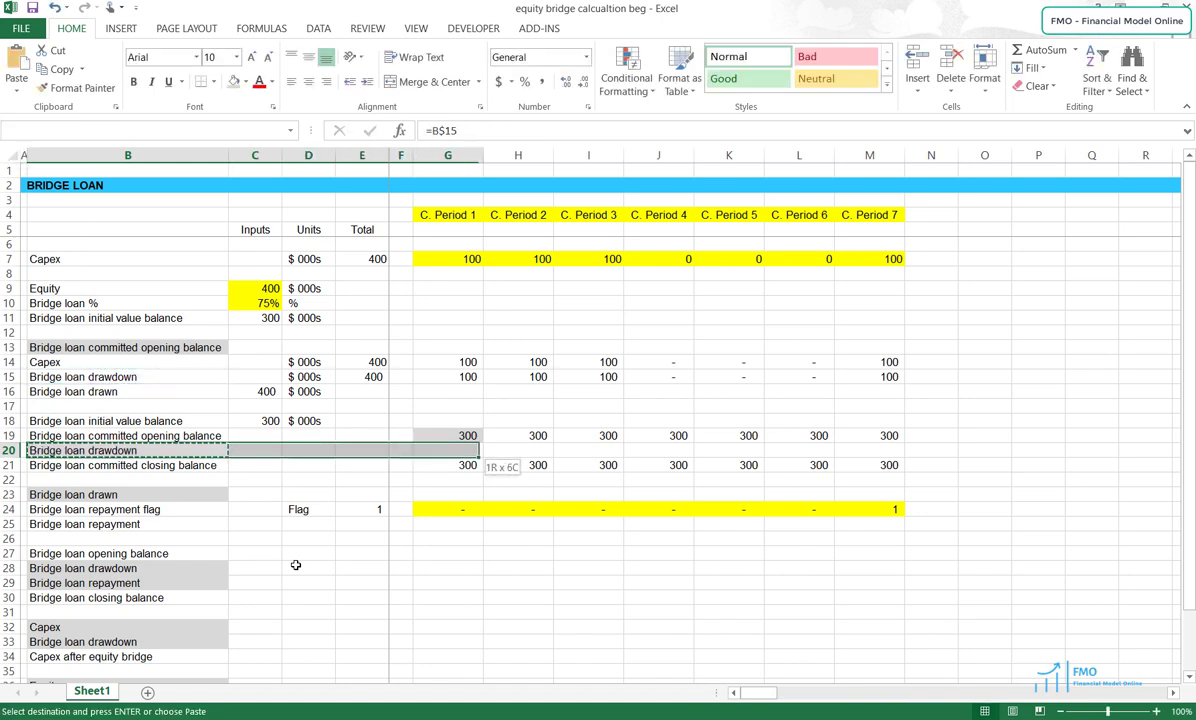
pyautogui.hotkey('shift', 'Right')
pyautogui.hotkey('shift', 'Right')
pyautogui.hotkey('shift', 'Right')
pyautogui.hotkey('ctrl', 'v')
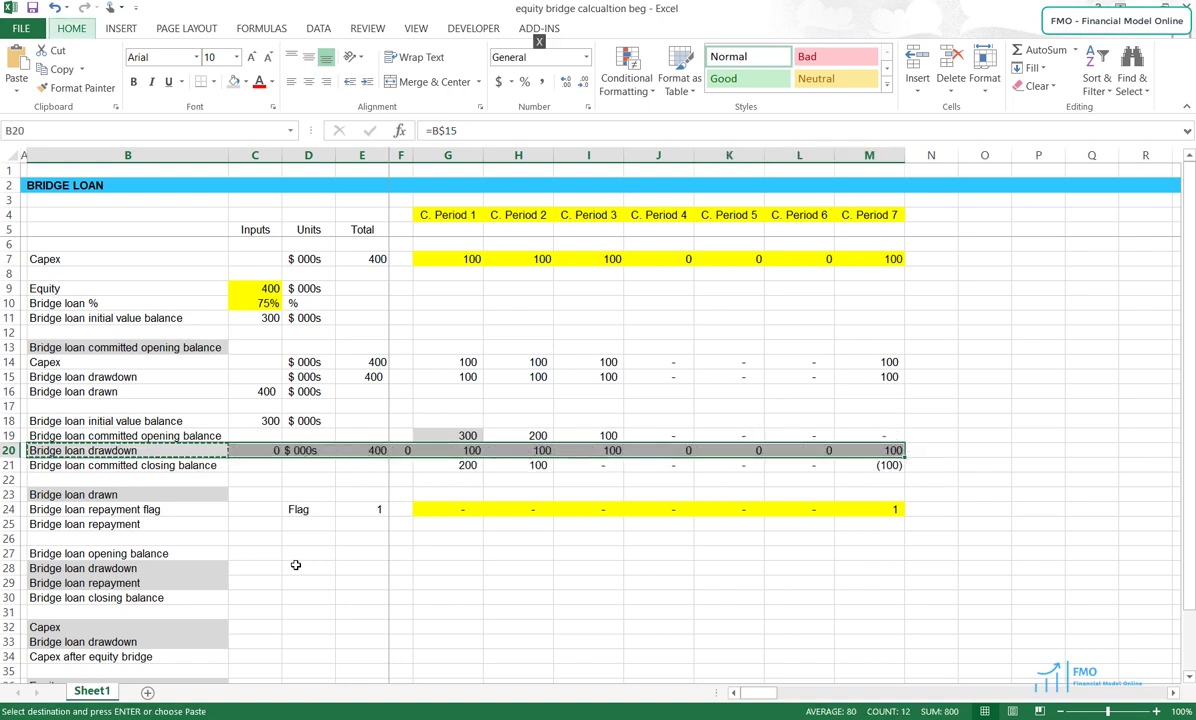
pyautogui.hotkey('alt', 'h')
pyautogui.press('h')
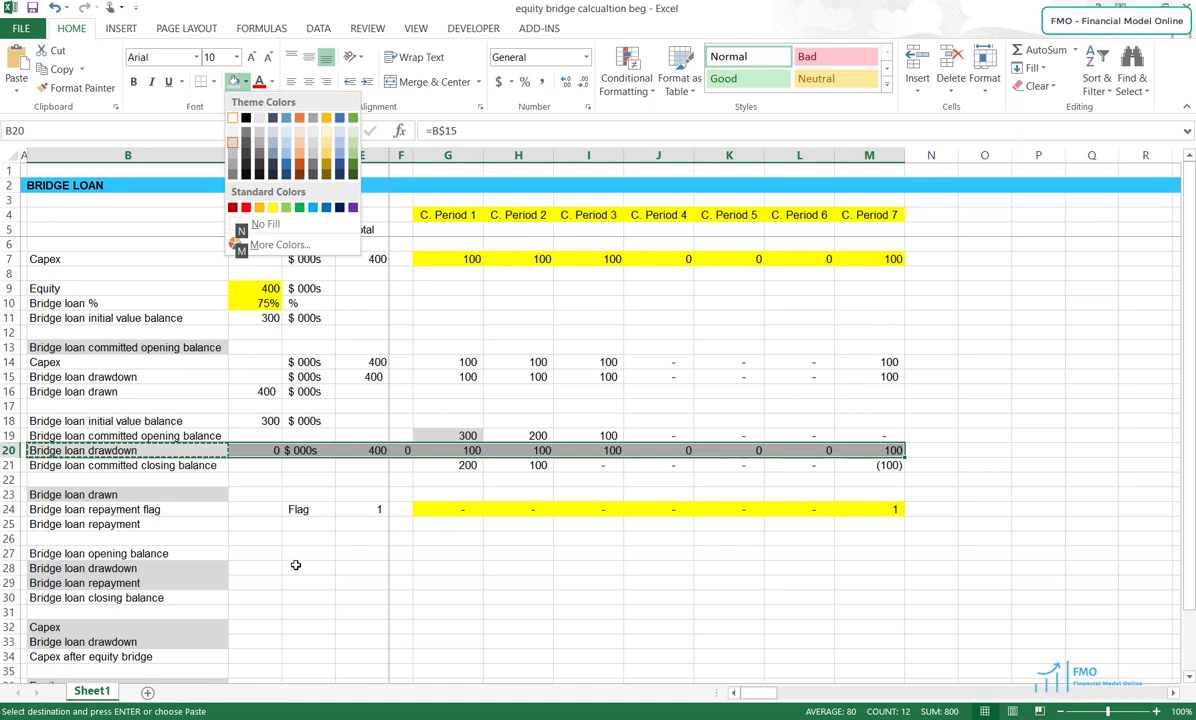
pyautogui.press('Escape')
# Apply the formatting of the whole of row 15 to row 20 by pasting formats only
pyautogui.press('Up')
pyautogui.press('Up')
pyautogui.press('Up')
pyautogui.press('Up')
pyautogui.press('Up')
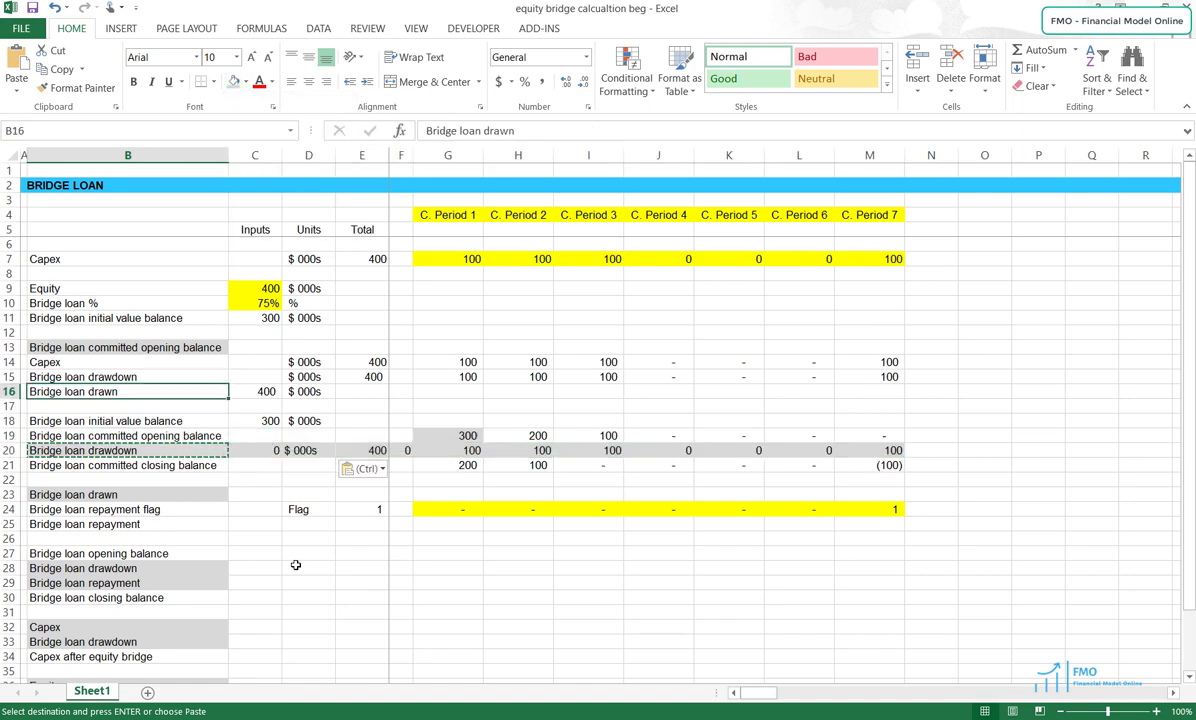
pyautogui.hotkey('shift', 'space')
pyautogui.hotkey('ctrl', 'c')
pyautogui.press('Down')
pyautogui.press('Down')
pyautogui.press('Down')
pyautogui.press('Down')
pyautogui.press('Down')
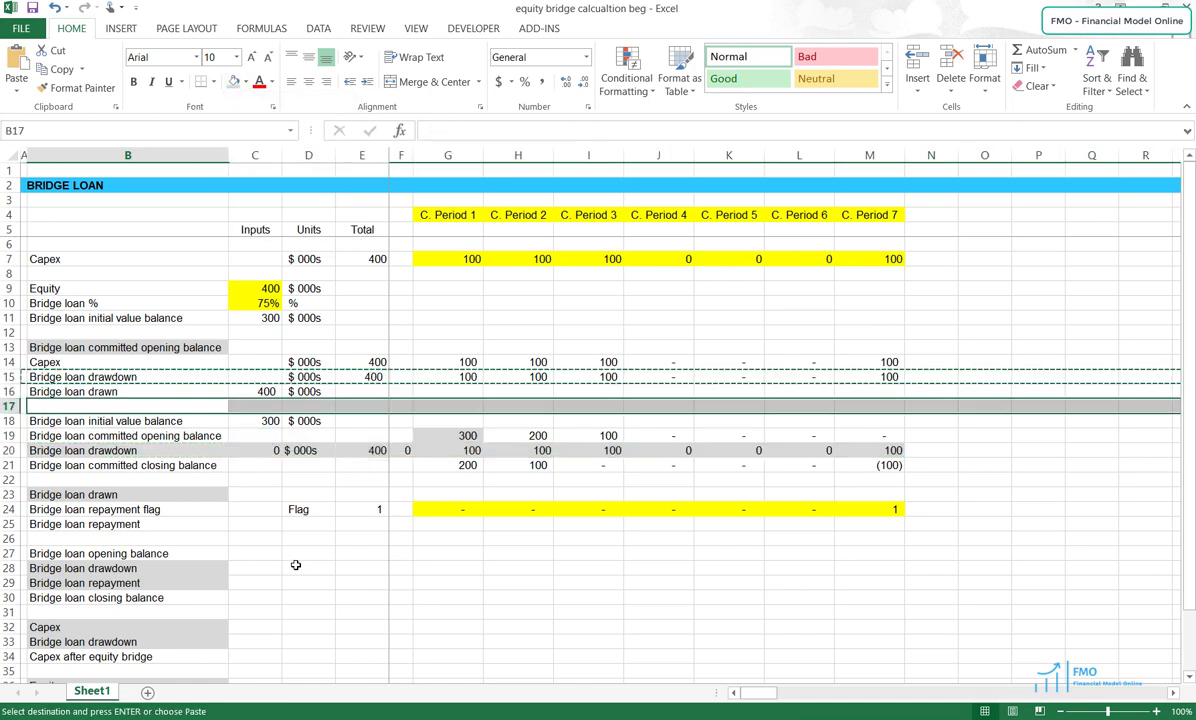
pyautogui.hotkey('shift', 'space')
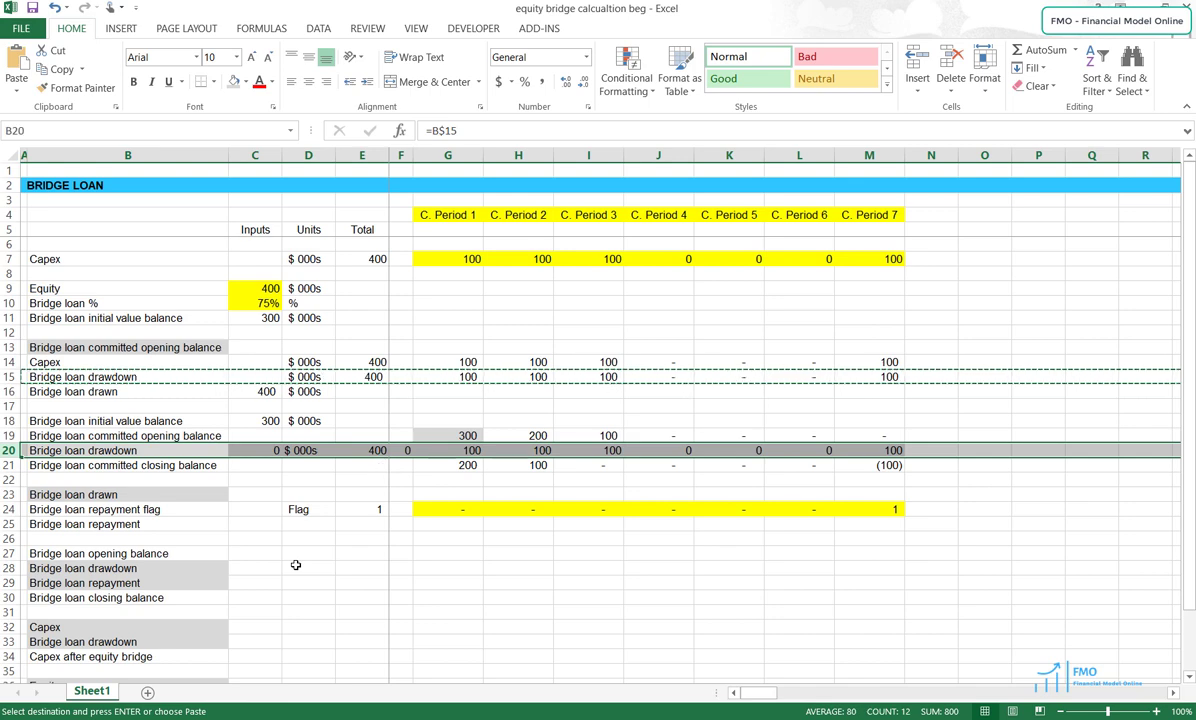
pyautogui.hotkey('ctrl', 'alt', 'v')
pyautogui.press('t')
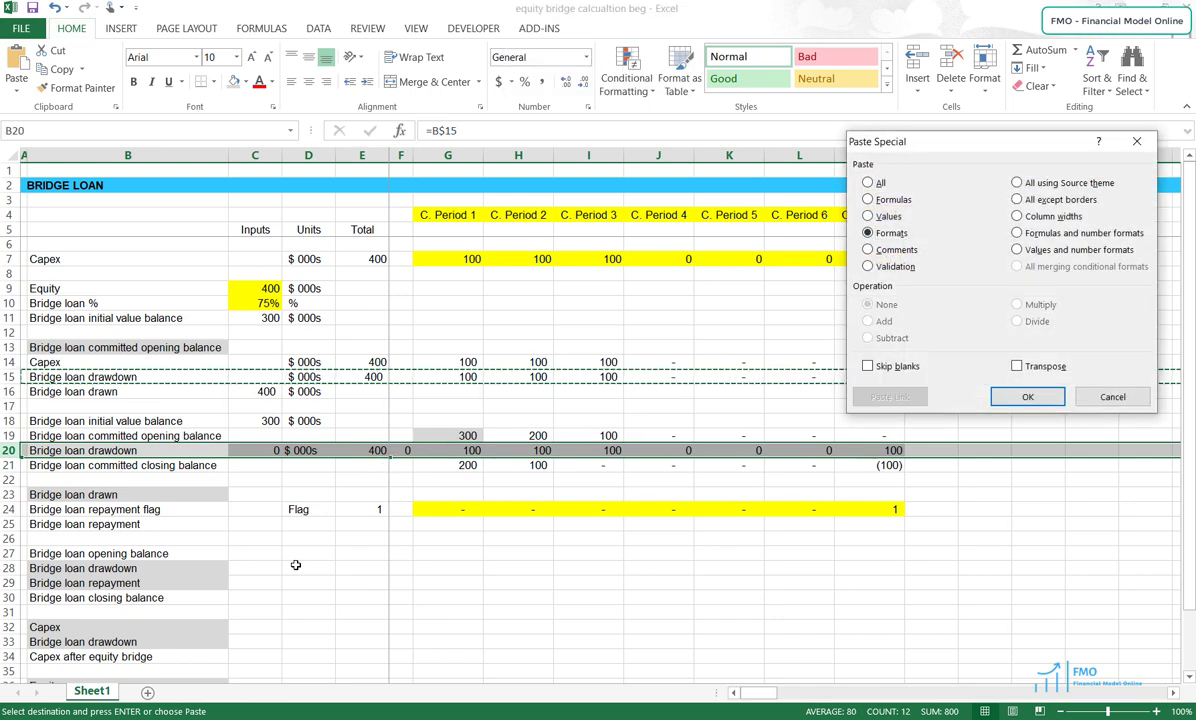
pyautogui.press('Return')
# Clear the unneeded links in C20 and F20 of the drawdown row
pyautogui.press('Right')
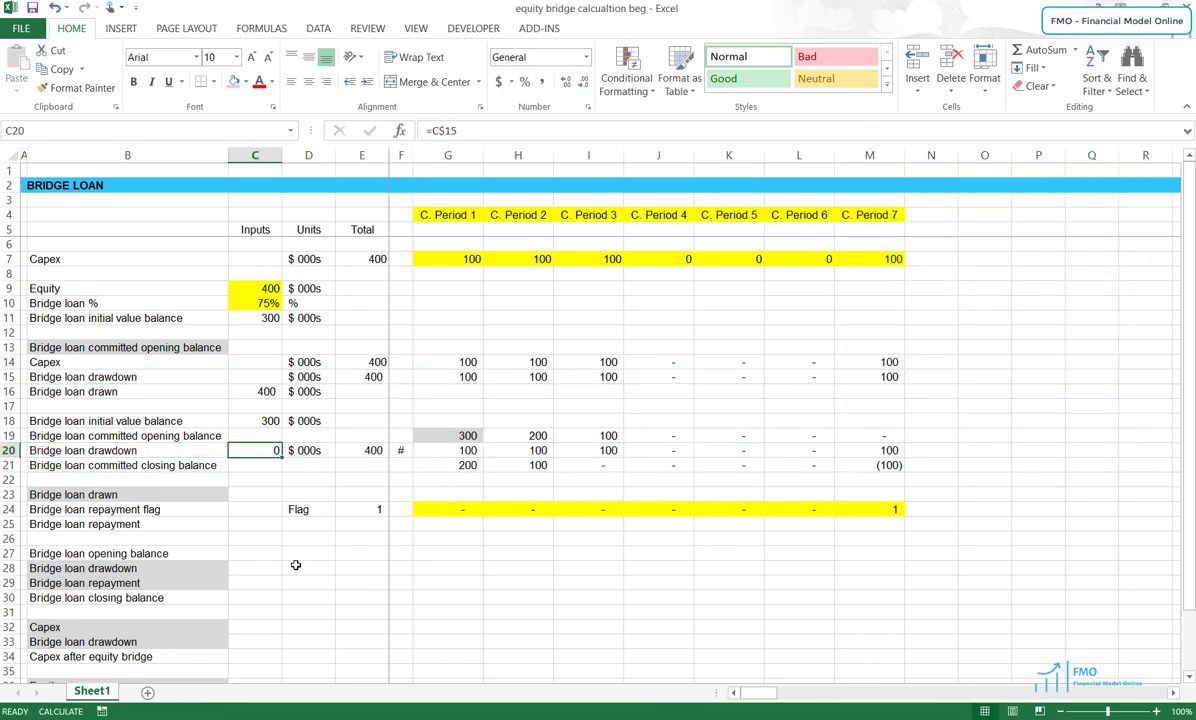
pyautogui.press('Right')
pyautogui.press('Right')
pyautogui.press('Right')
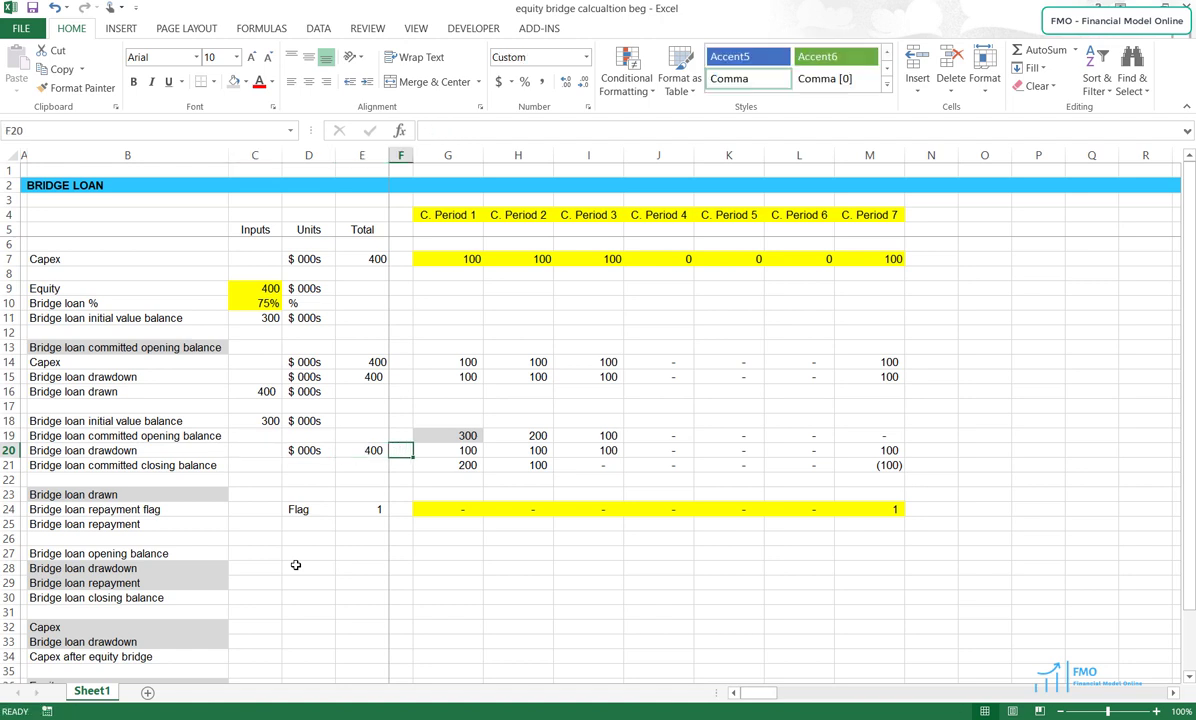
# Apply the number formatting of C16 to the initial value balance in C18 by pasting formats only
pyautogui.press('Left')
pyautogui.press('Left')
pyautogui.press('Left')
pyautogui.press('Up')
pyautogui.press('Up')
pyautogui.press('Up')
pyautogui.press('Up')
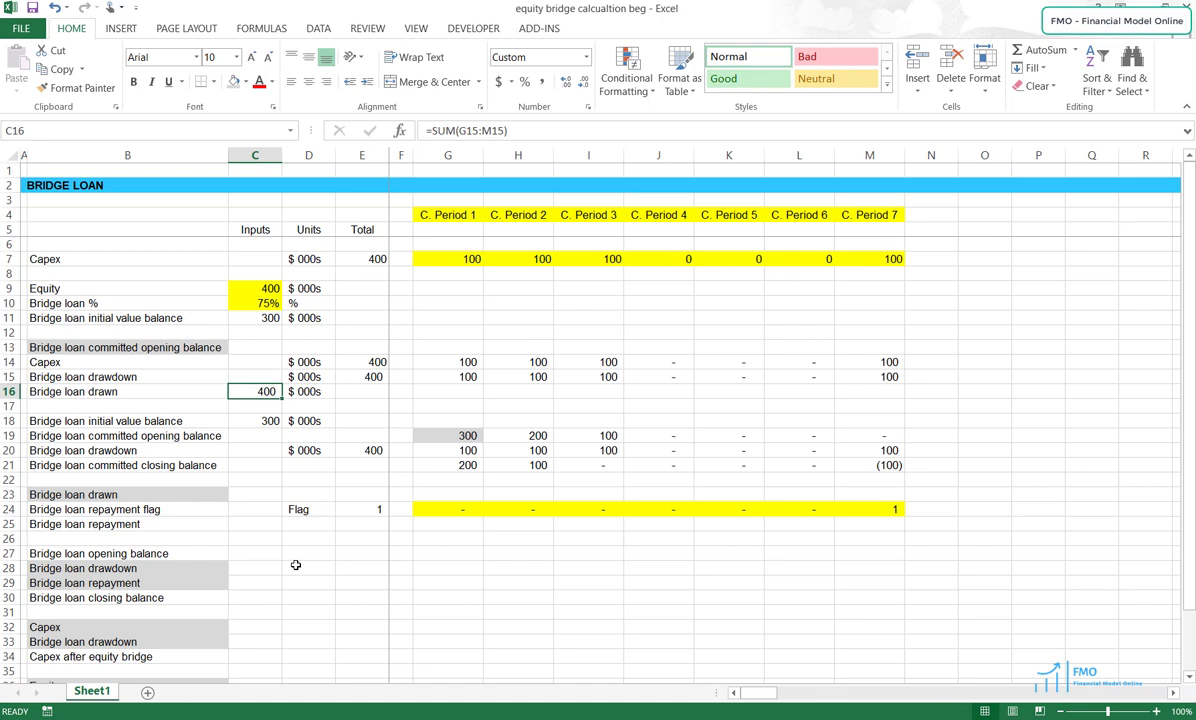
pyautogui.hotkey('ctrl', 'c')
pyautogui.press('Down')
pyautogui.press('Down')
pyautogui.hotkey('ctrl', 'alt', 'v')
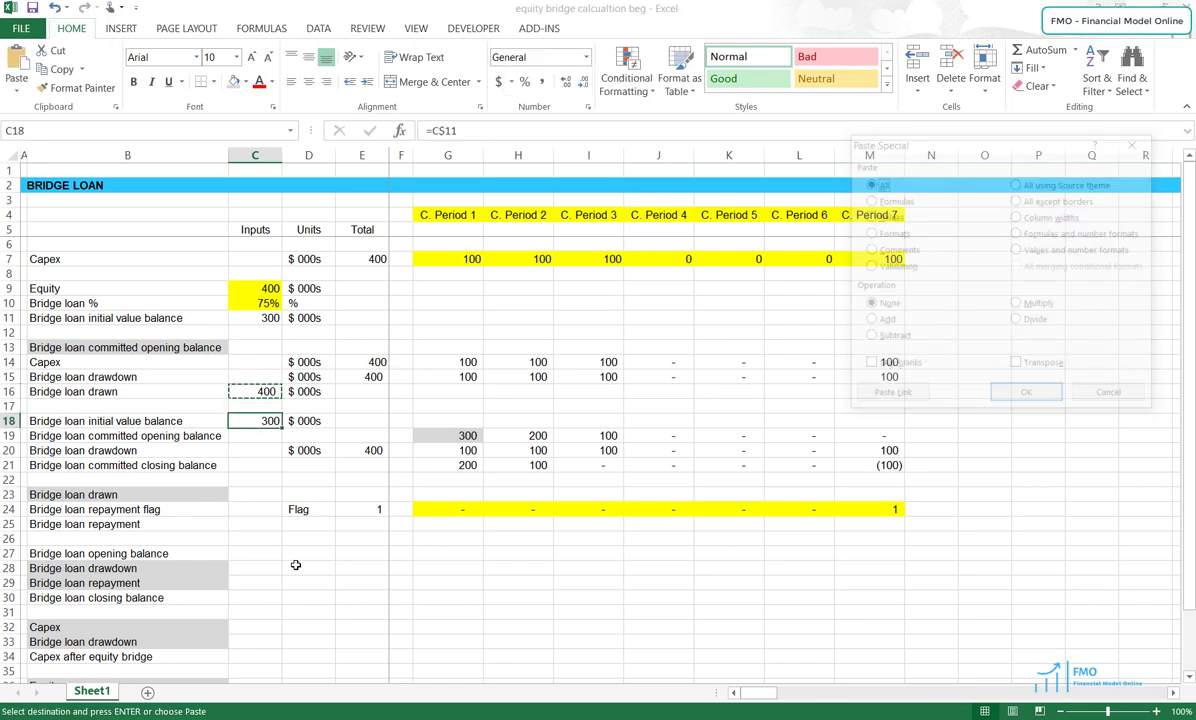
pyautogui.press('t')
pyautogui.press('Return')
pyautogui.press('Escape')
# Link the committed opening balance label in B13 to B19 with only the row fixed, =B$19
pyautogui.press('Down')
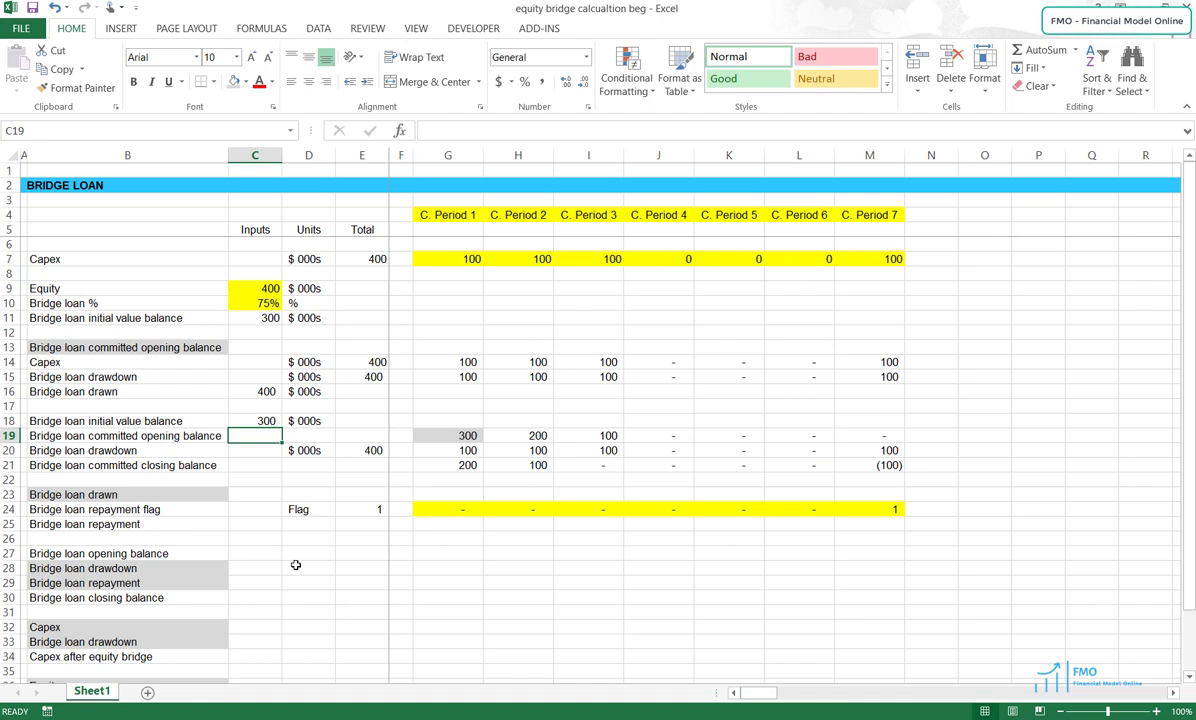
pyautogui.press('Left')
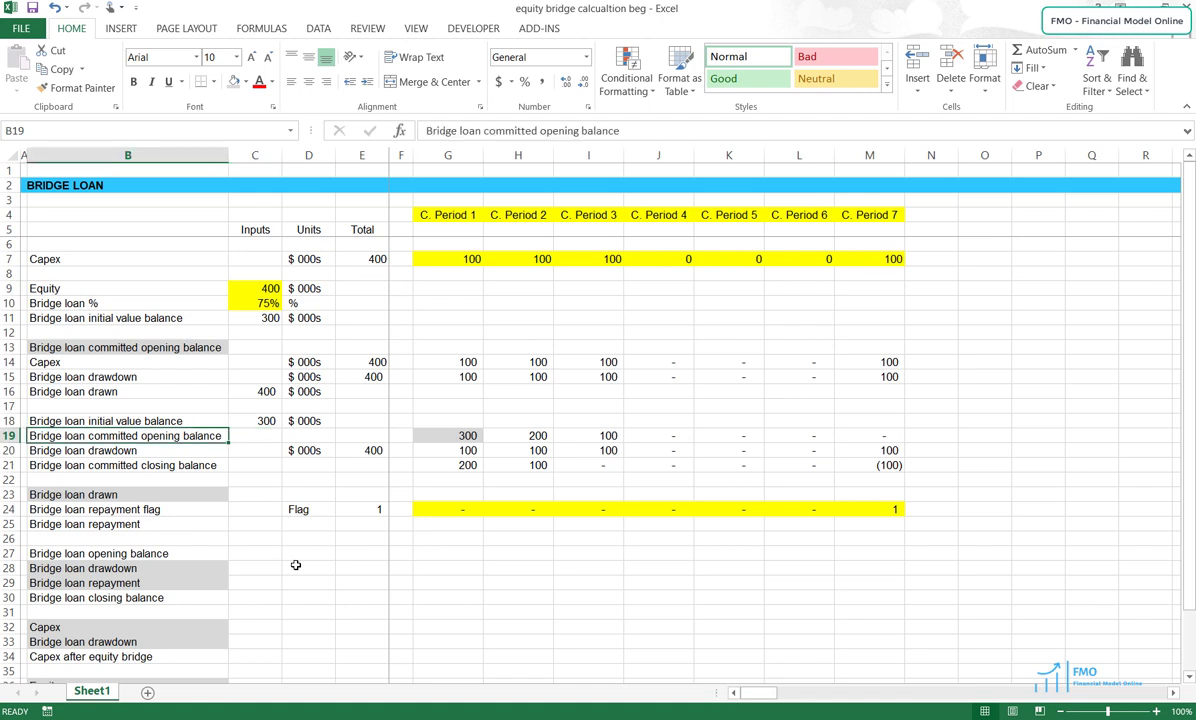
pyautogui.hotkey('ctrl', 'c')
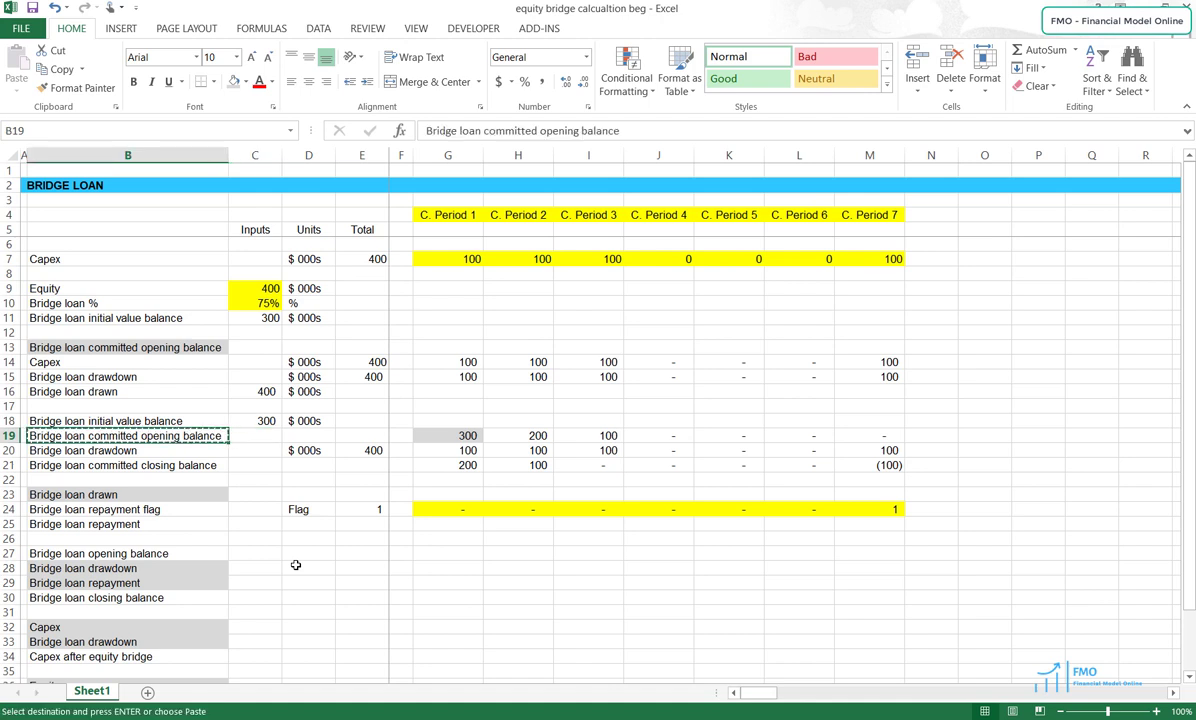
pyautogui.press('Up')
pyautogui.press('Up')
pyautogui.press('Up')
pyautogui.press('Up')
pyautogui.press('Up')
pyautogui.press('Up')
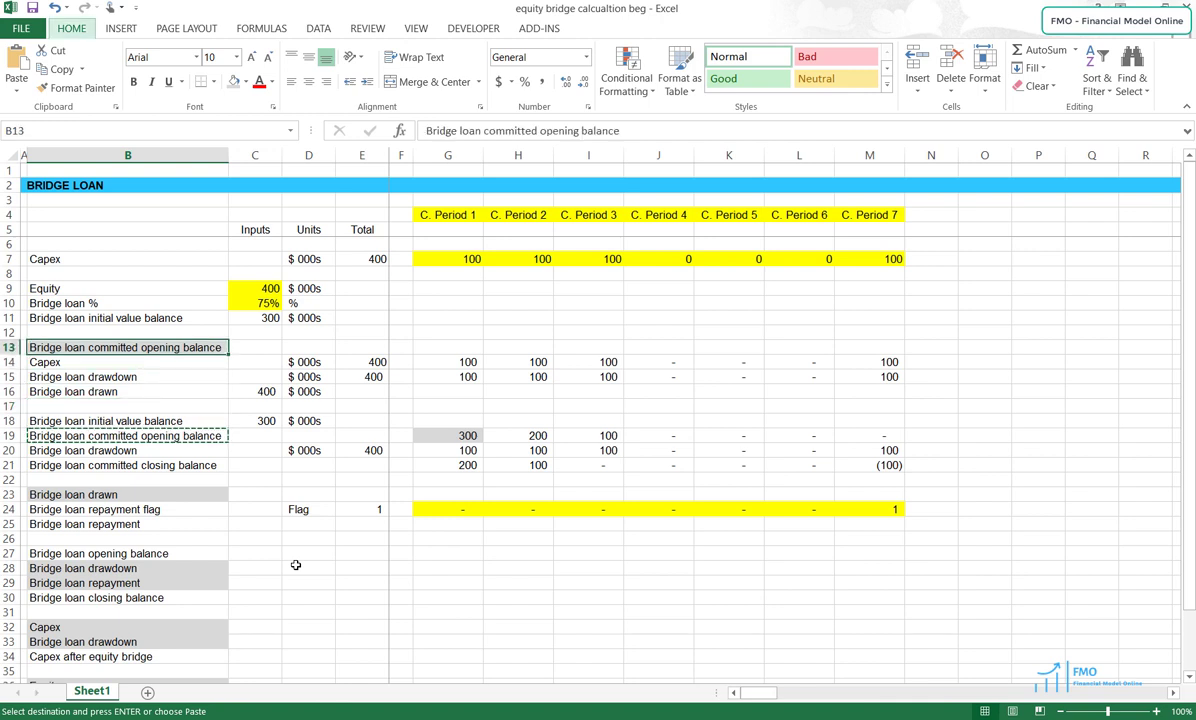
pyautogui.press('Return')
pyautogui.hotkey('ctrl', 'v')
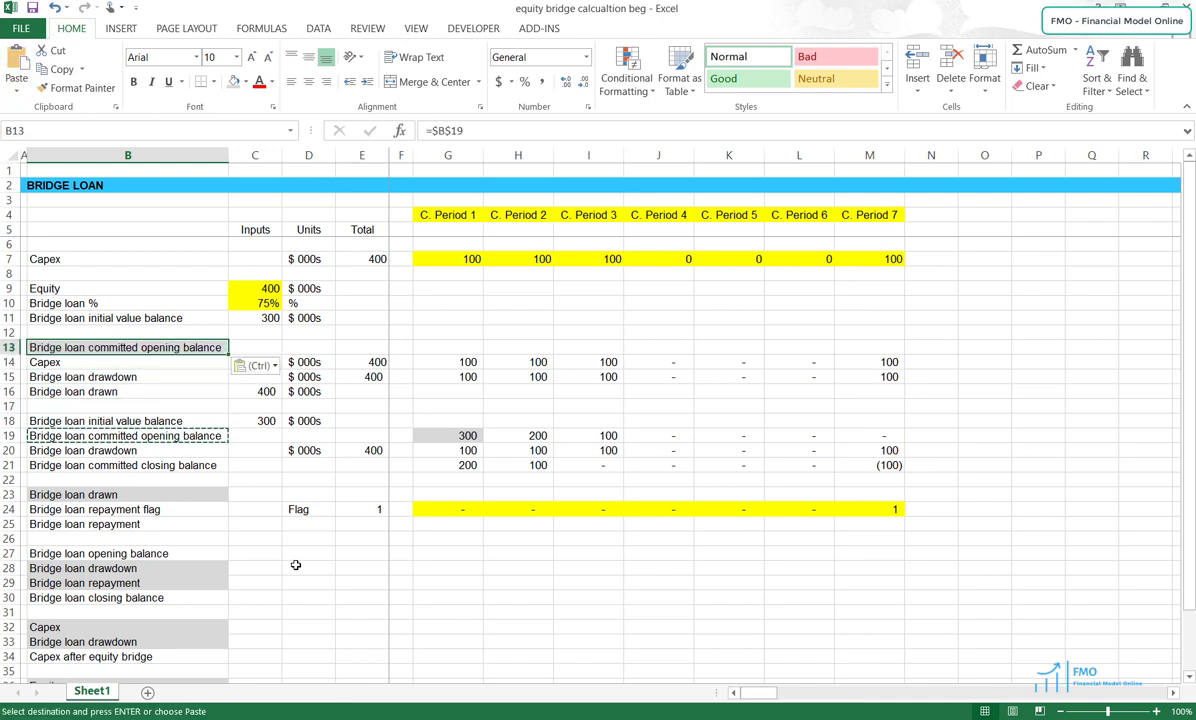
pyautogui.press('F2')
pyautogui.hotkey('ctrl', 'Return')
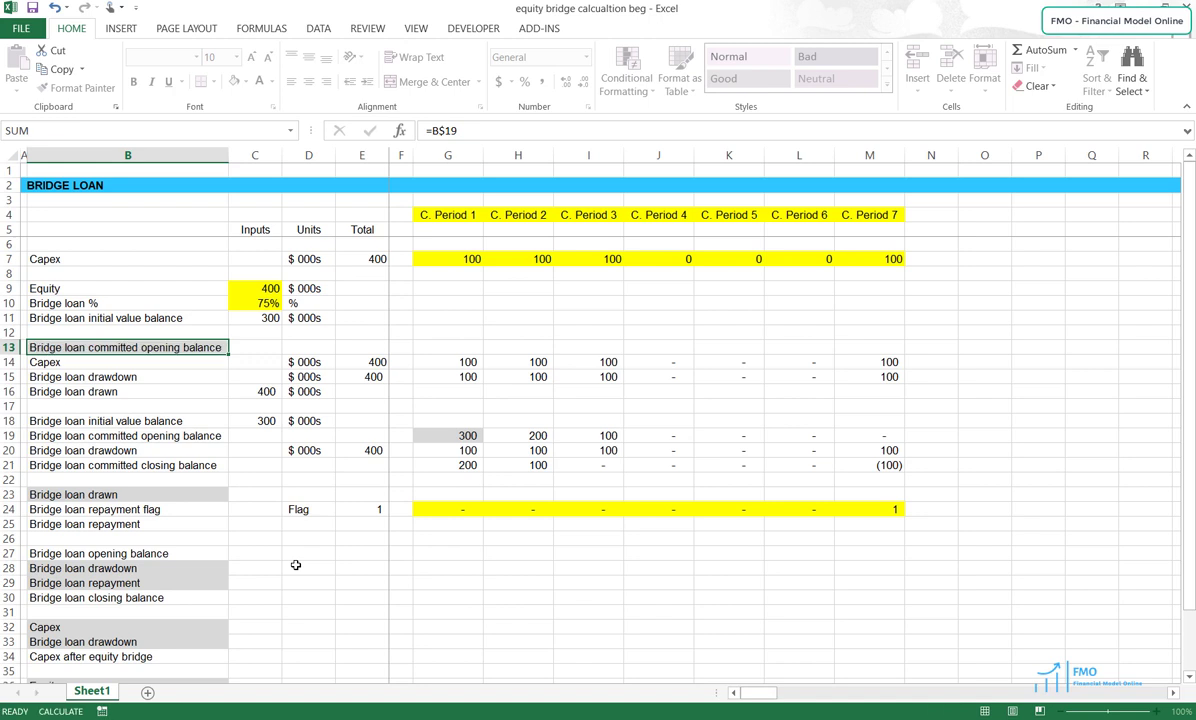
# Copy the link in B13 across the whole committed opening balance row through M13
pyautogui.hotkey('ctrl', 'c')
pyautogui.hotkey('shift', 'Right')
pyautogui.hotkey('shift', 'Right')
pyautogui.hotkey('shift', 'Right')
pyautogui.hotkey('shift', 'Right')
pyautogui.hotkey('shift', 'Right')
pyautogui.hotkey('shift', 'Right')
pyautogui.hotkey('shift', 'Right')
pyautogui.hotkey('shift', 'Right')
pyautogui.hotkey('shift', 'Right')
pyautogui.hotkey('shift', 'Right')
pyautogui.hotkey('shift', 'Right')
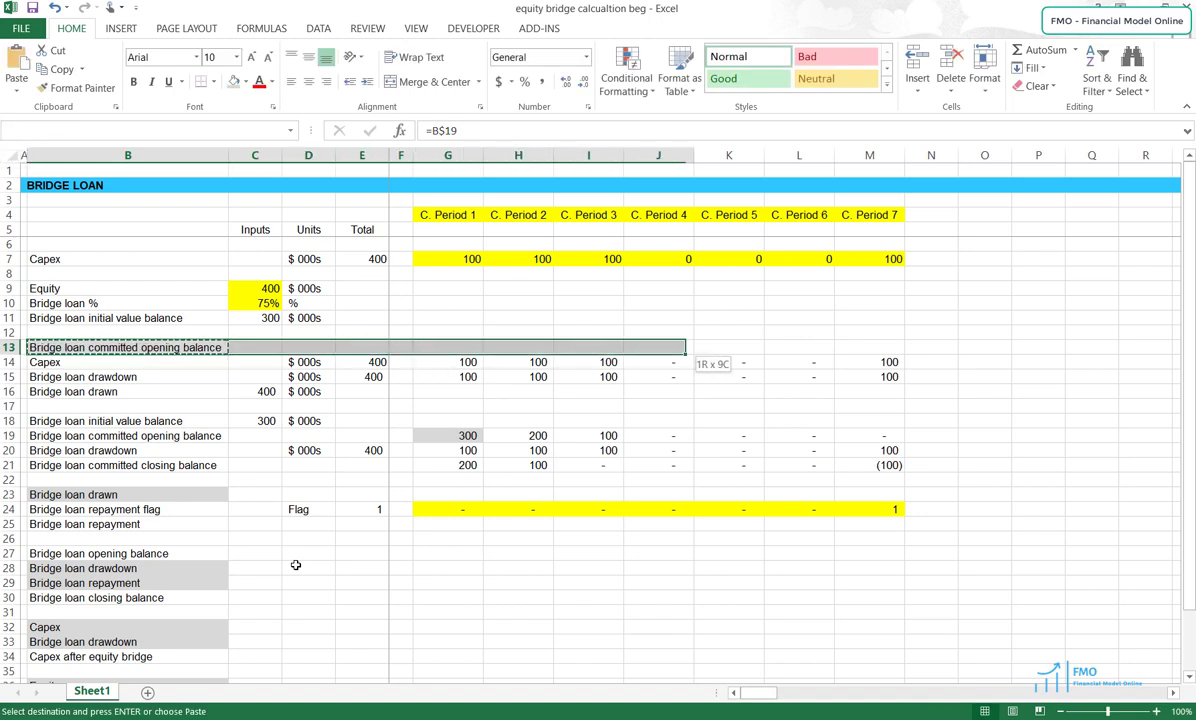
pyautogui.hotkey('ctrl', 'v')
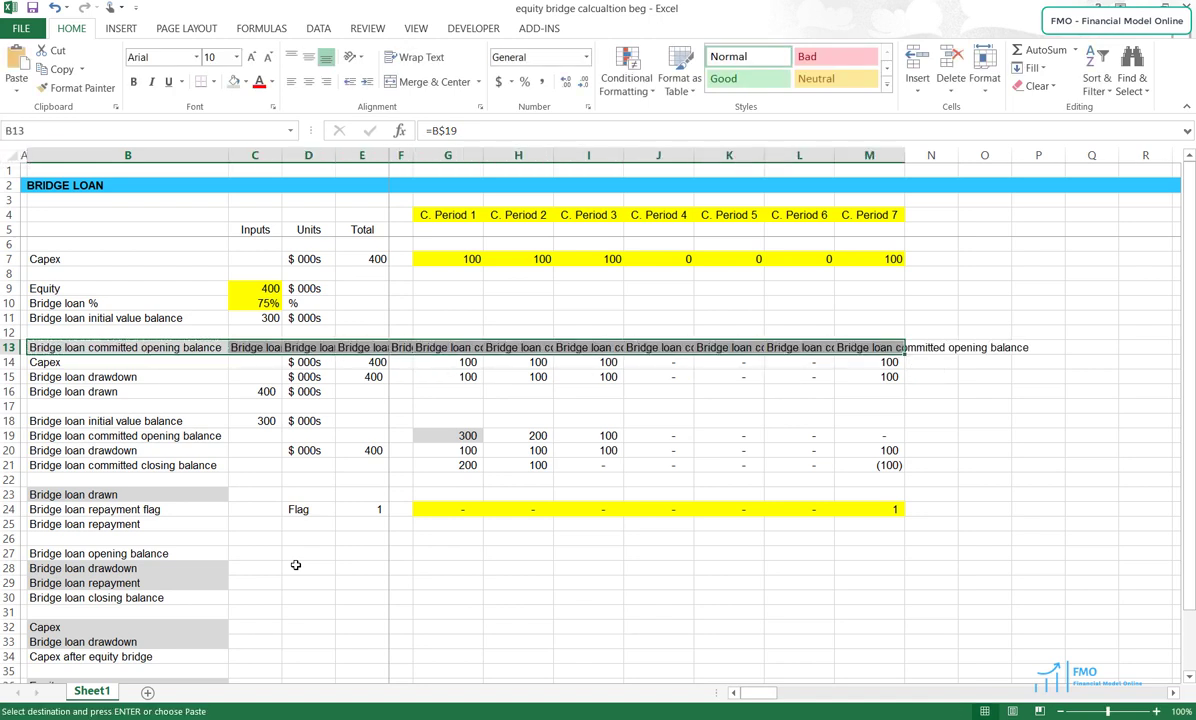
# Apply the formatting of the whole of row 15 to row 13 by pasting formats only
pyautogui.press('Down')
pyautogui.press('Down')
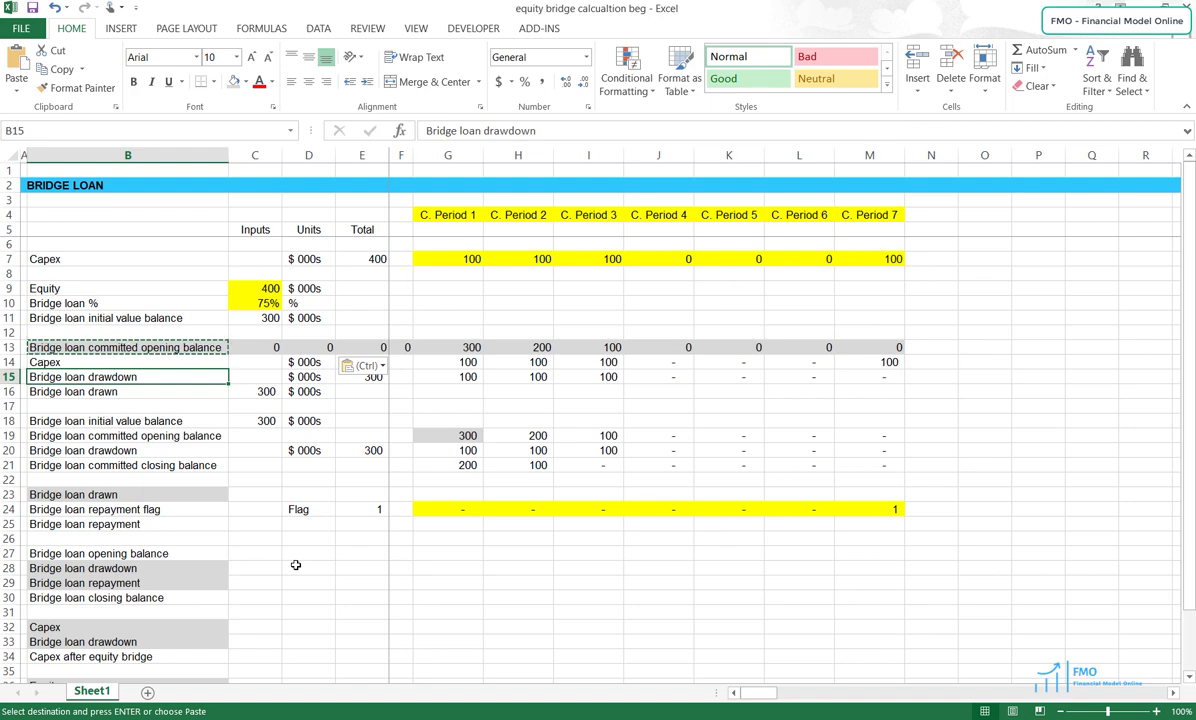
pyautogui.hotkey('shift', 'space')
pyautogui.hotkey('ctrl', 'c')
pyautogui.press('Up')
pyautogui.press('Up')
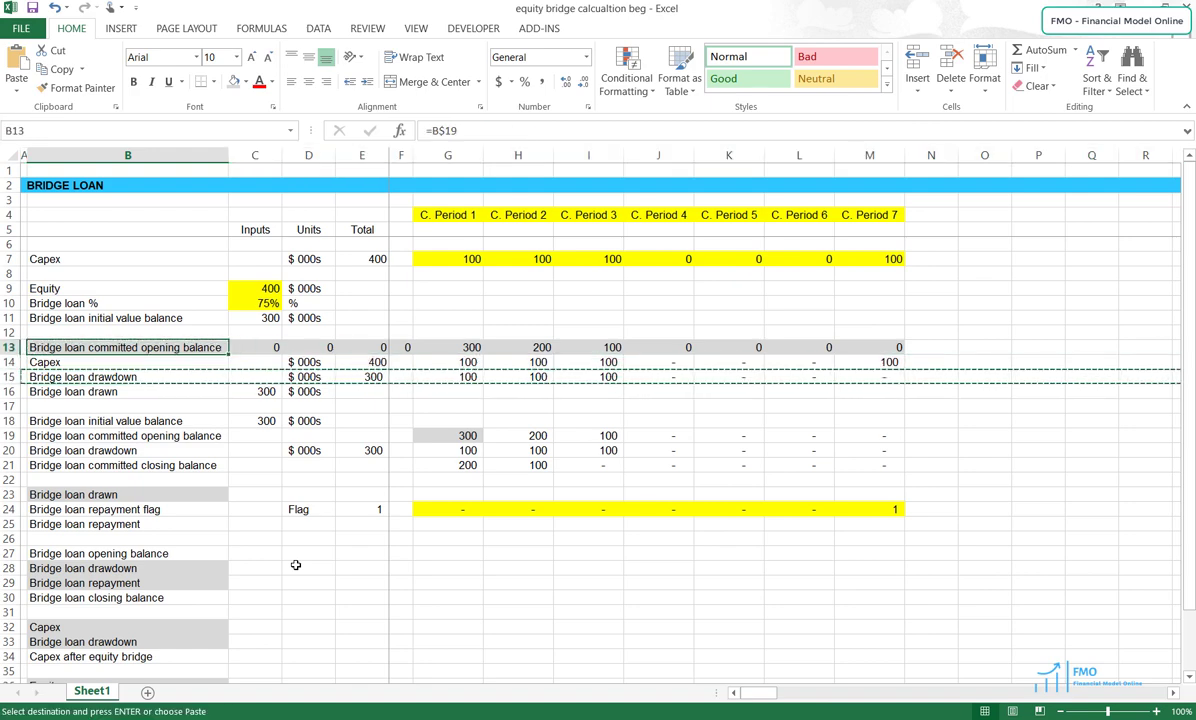
pyautogui.hotkey('shift', 'space')
pyautogui.hotkey('alt', 'e')
pyautogui.press('s')
pyautogui.press('f')
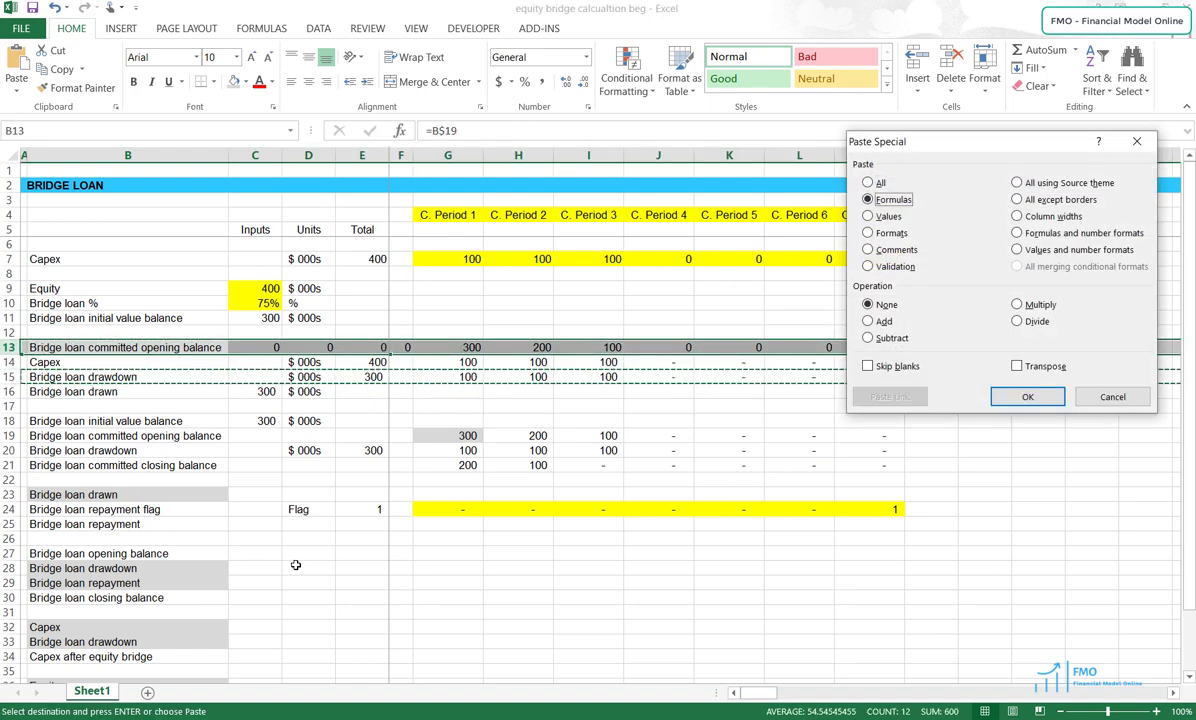
pyautogui.press('t')
pyautogui.press('Return')
pyautogui.press('Escape')
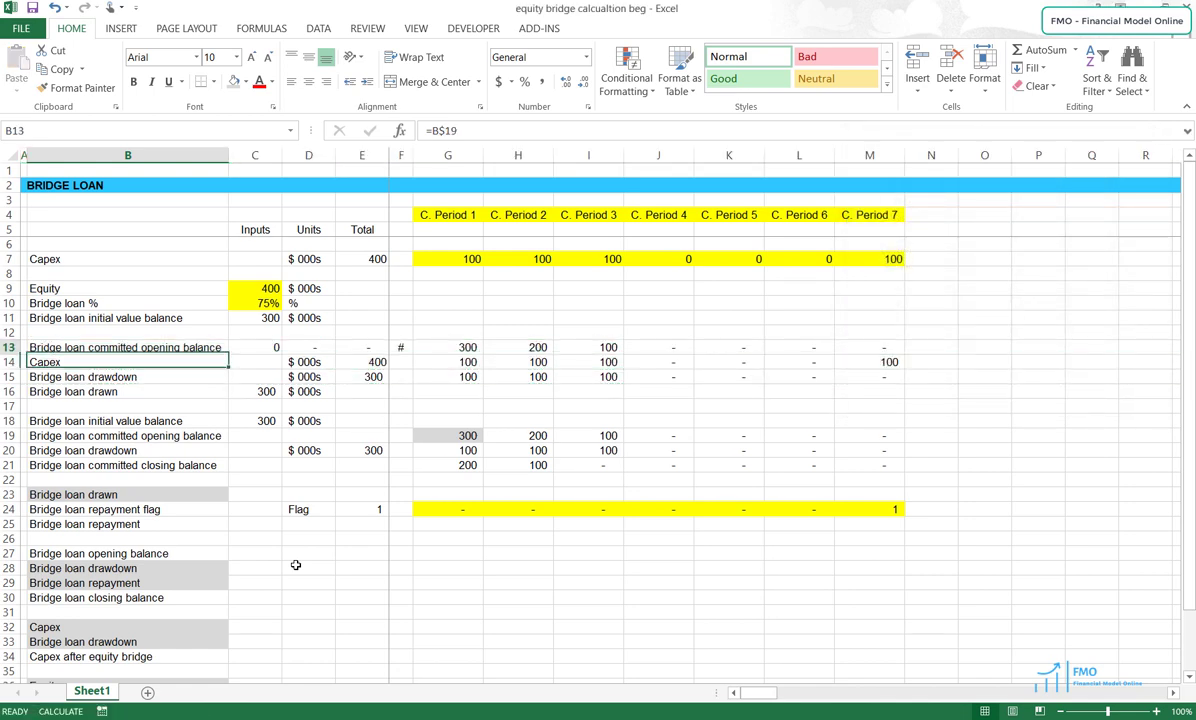
# Enter the unit $ 000s for the bridge loan committed opening balance in D19
pyautogui.press('Down')
pyautogui.press('Down')
pyautogui.press('Down')
pyautogui.press('Down')
pyautogui.press('Down')
pyautogui.press('Down')
pyautogui.press('Down')
pyautogui.press('Down')
pyautogui.press('Down')
pyautogui.press('Right')
pyautogui.press('Up')
pyautogui.press('Up')
pyautogui.press('Up')
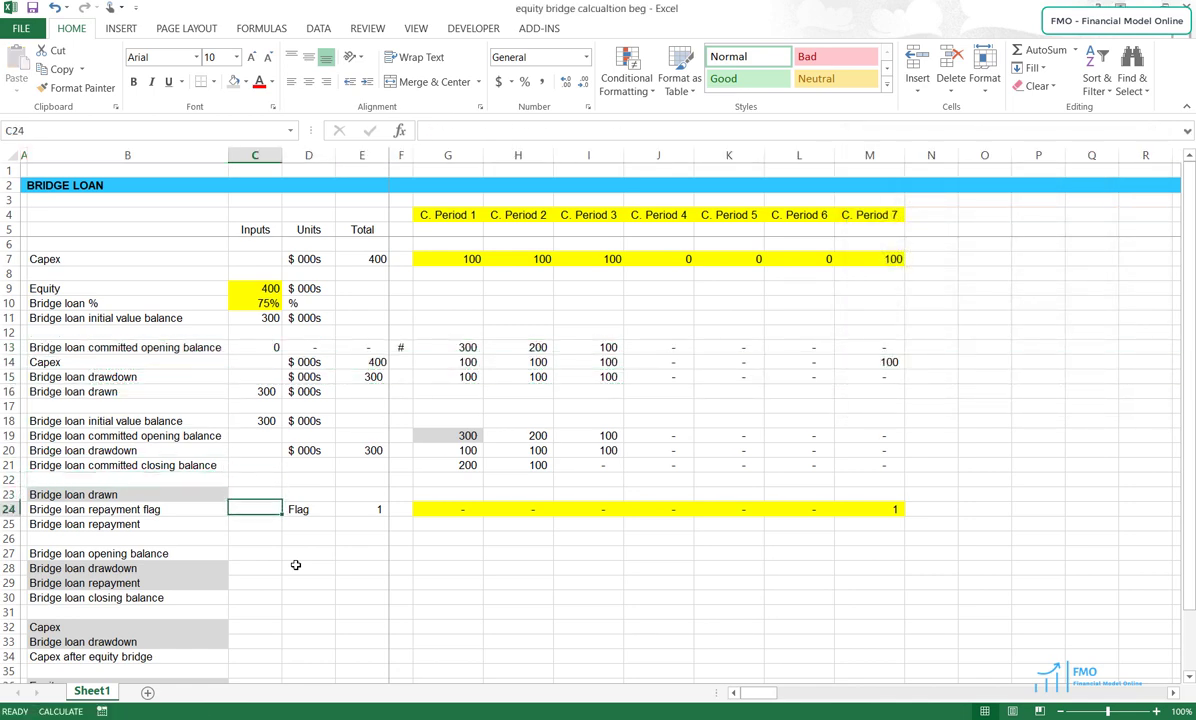
pyautogui.press('Right')
pyautogui.write('$')
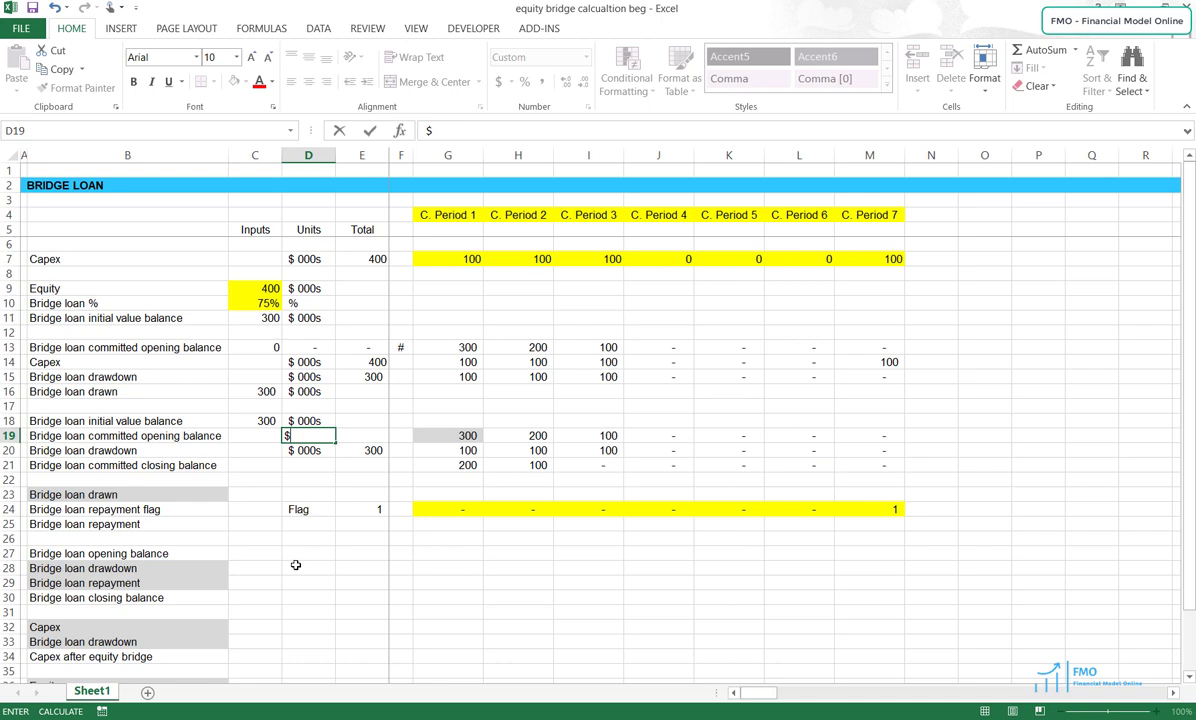
pyautogui.write(' 000s')
pyautogui.hotkey('ctrl', 'Return')
# Copy the unit in D19 to the committed closing balance row in D21
pyautogui.hotkey('ctrl', 'c')
pyautogui.press('Down')
pyautogui.press('Down')
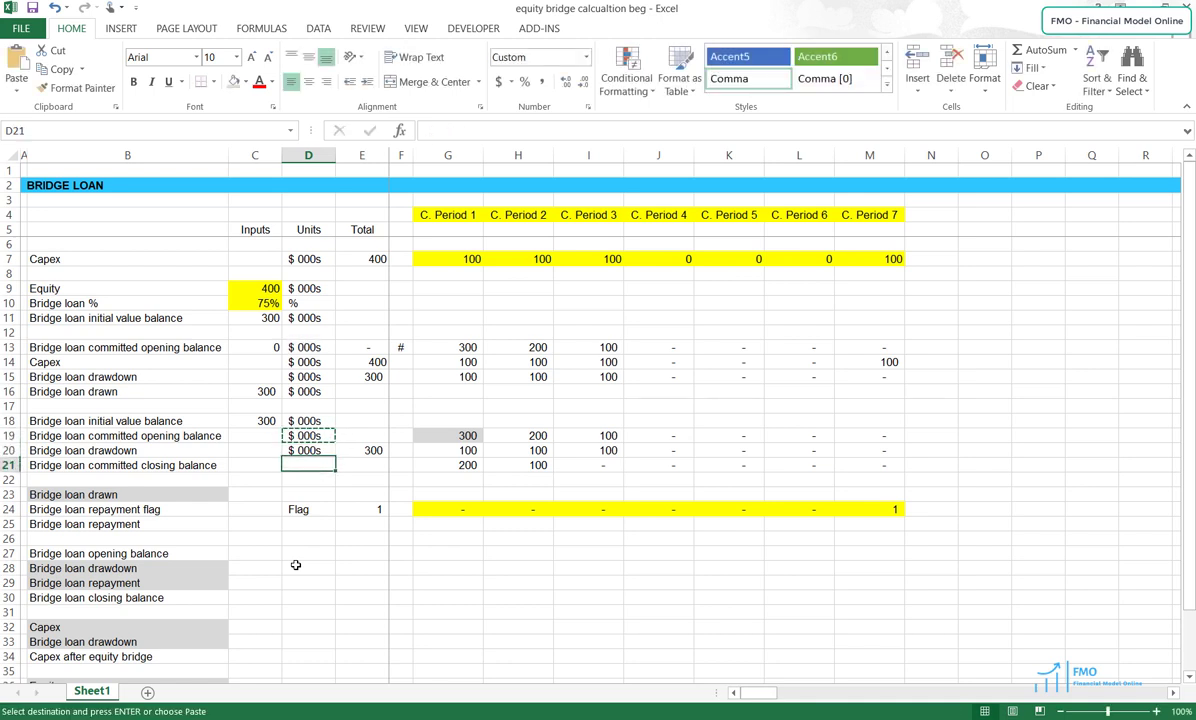
pyautogui.hotkey('ctrl', 'v')
pyautogui.press('Escape')
# Apply the formatting of the drawdown total in E15 to the capex total in E14 by pasting formats only
pyautogui.press('Up')
pyautogui.press('Up')
pyautogui.press('Up')
pyautogui.press('Up')
pyautogui.press('Up')
pyautogui.press('Up')
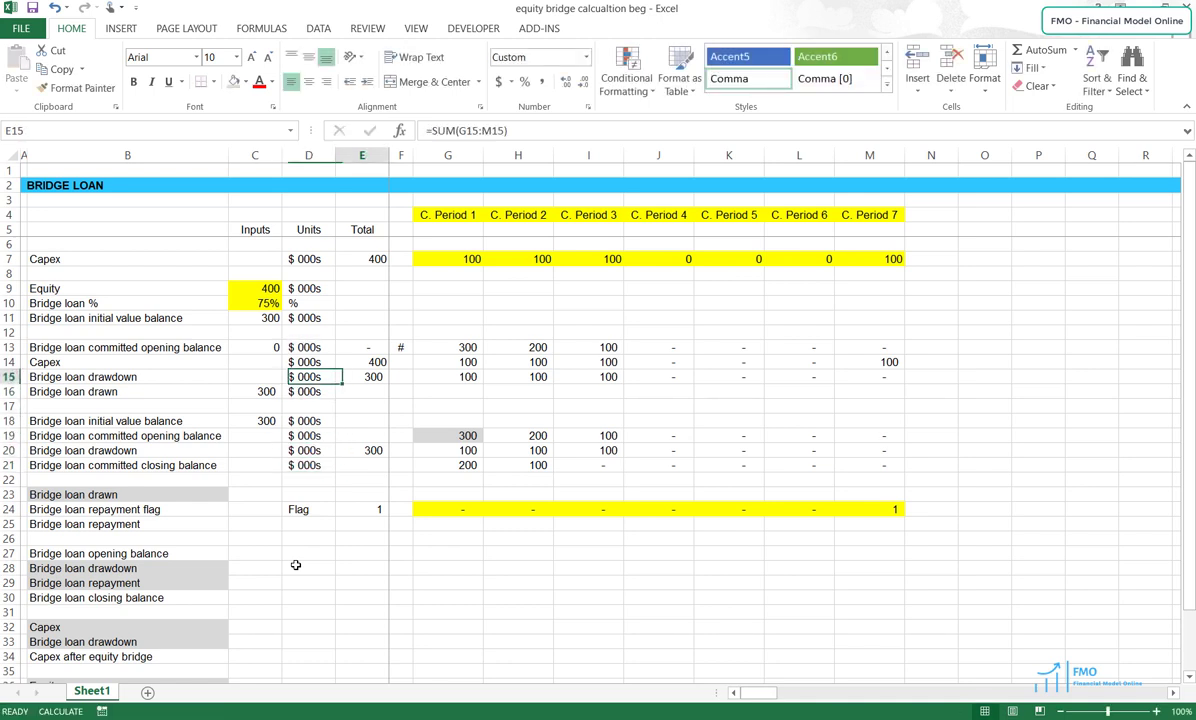
pyautogui.press('Right')
pyautogui.hotkey('ctrl', 'c')
pyautogui.press('Up')
pyautogui.hotkey('alt', 'e')
pyautogui.press('s')
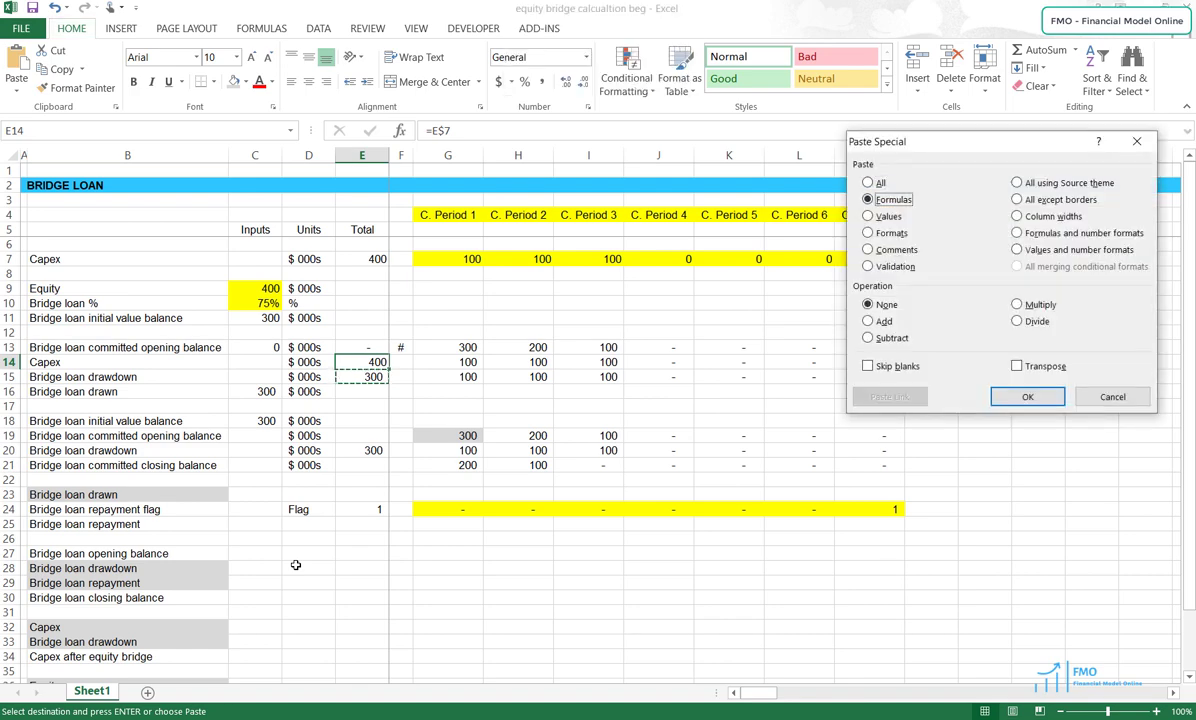
pyautogui.press('t')
pyautogui.press('Return')
pyautogui.press('Escape')
pyautogui.press('Down')
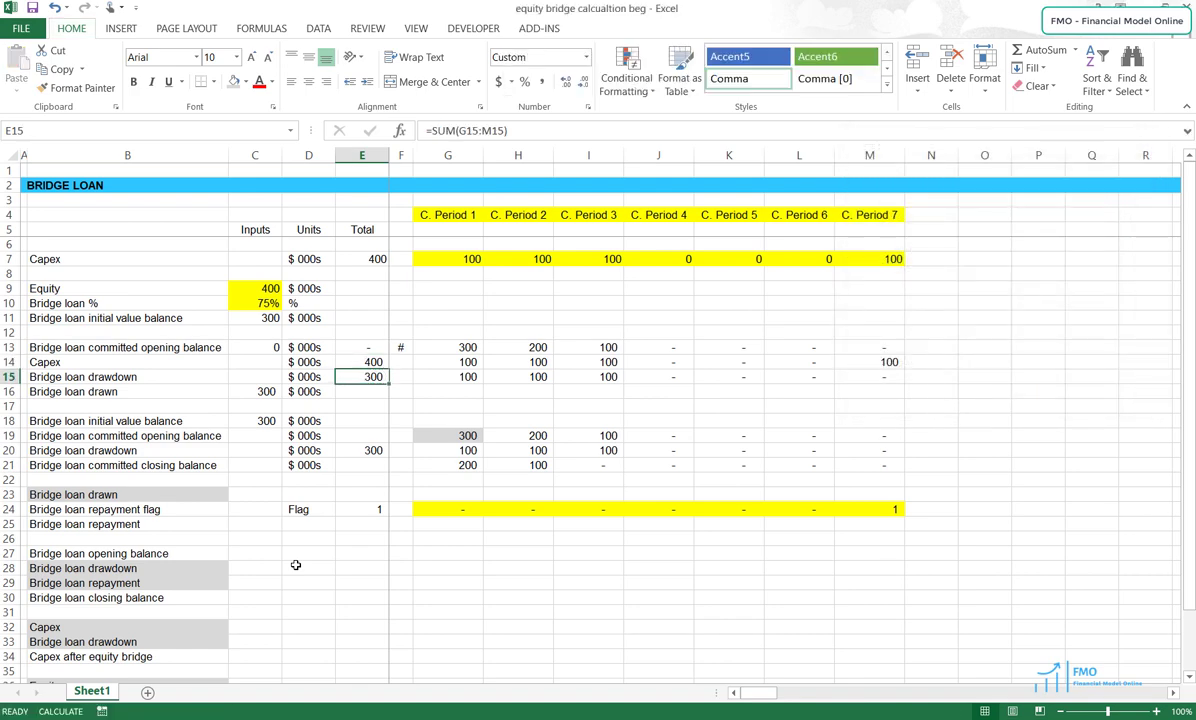
# Clear the unneeded links in F13 and C13 of the committed opening balance row
pyautogui.click(404, 347)
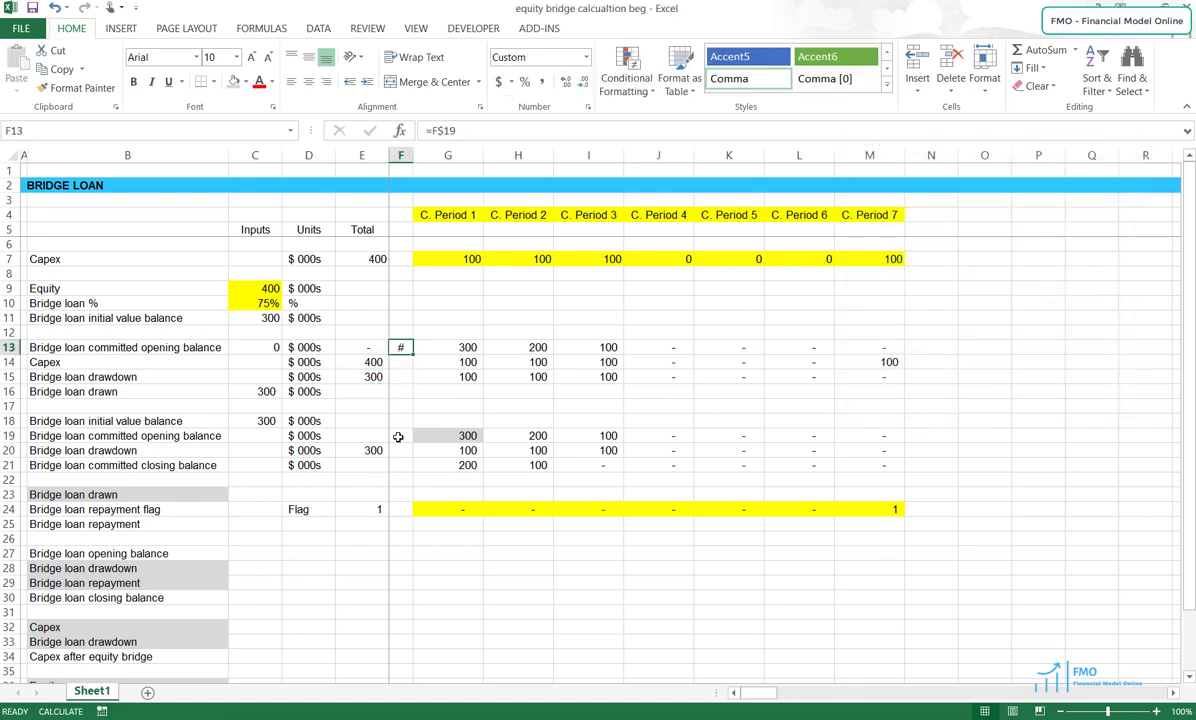
pyautogui.click(273, 347)
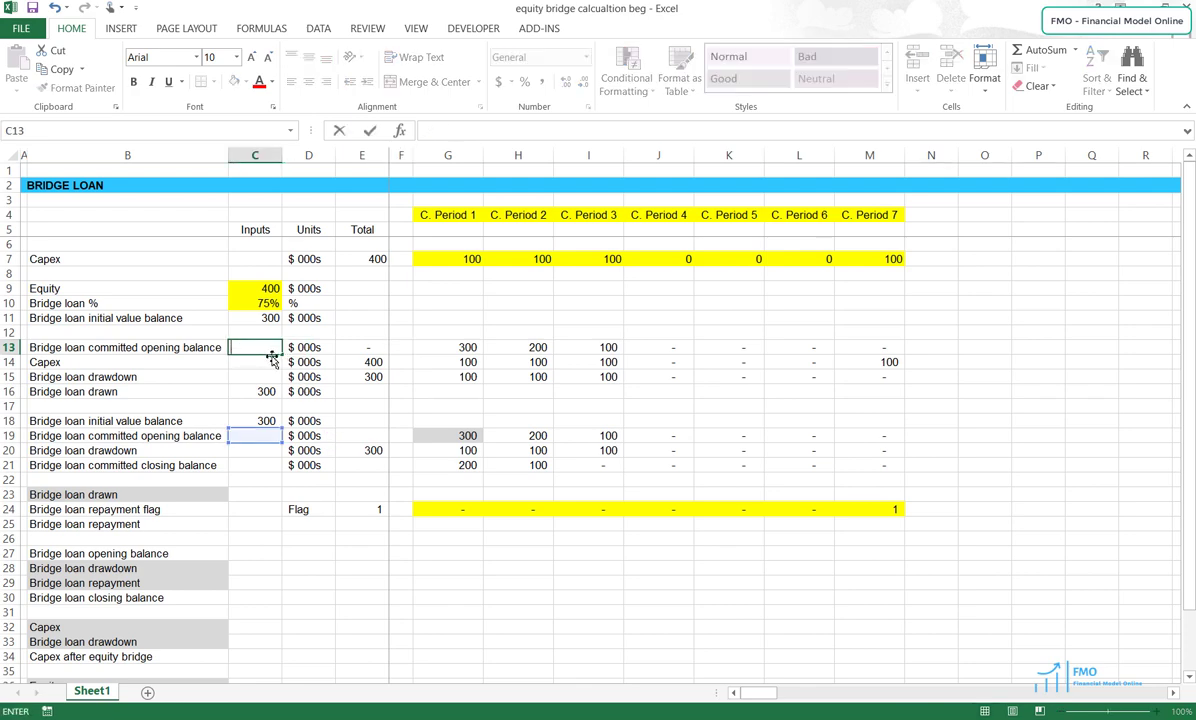
pyautogui.click(300, 420)
pyautogui.scroll(-1, 300, 530)
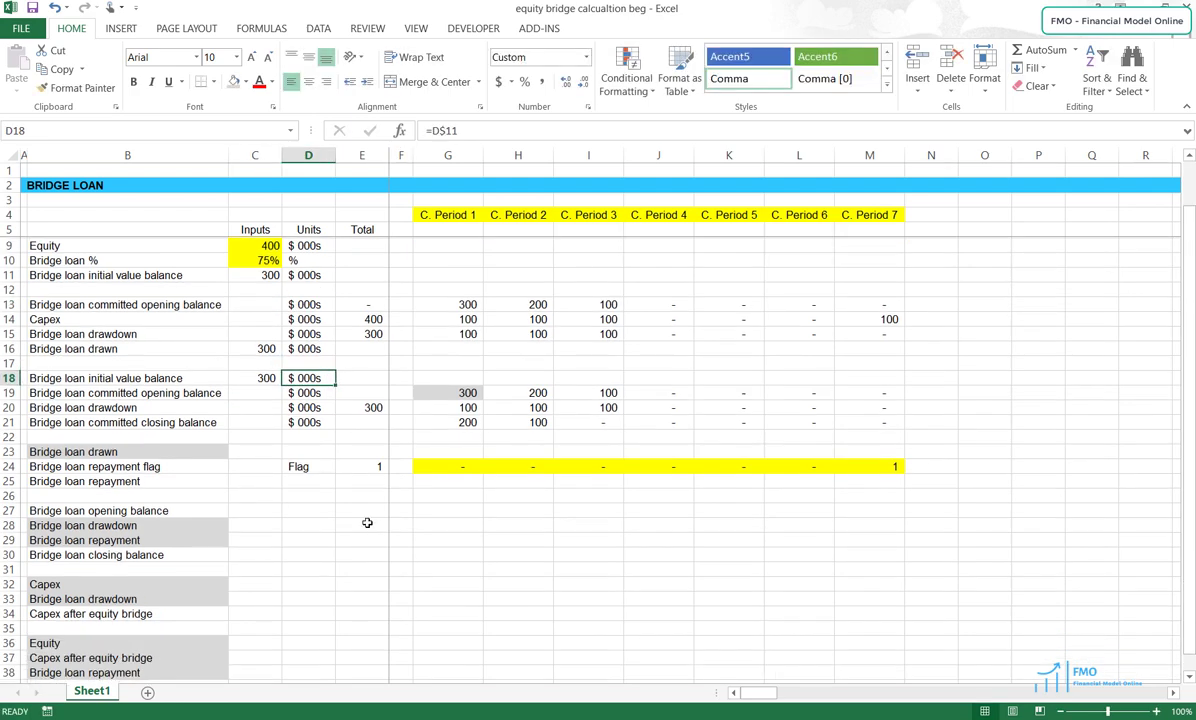
pyautogui.click(362, 524)
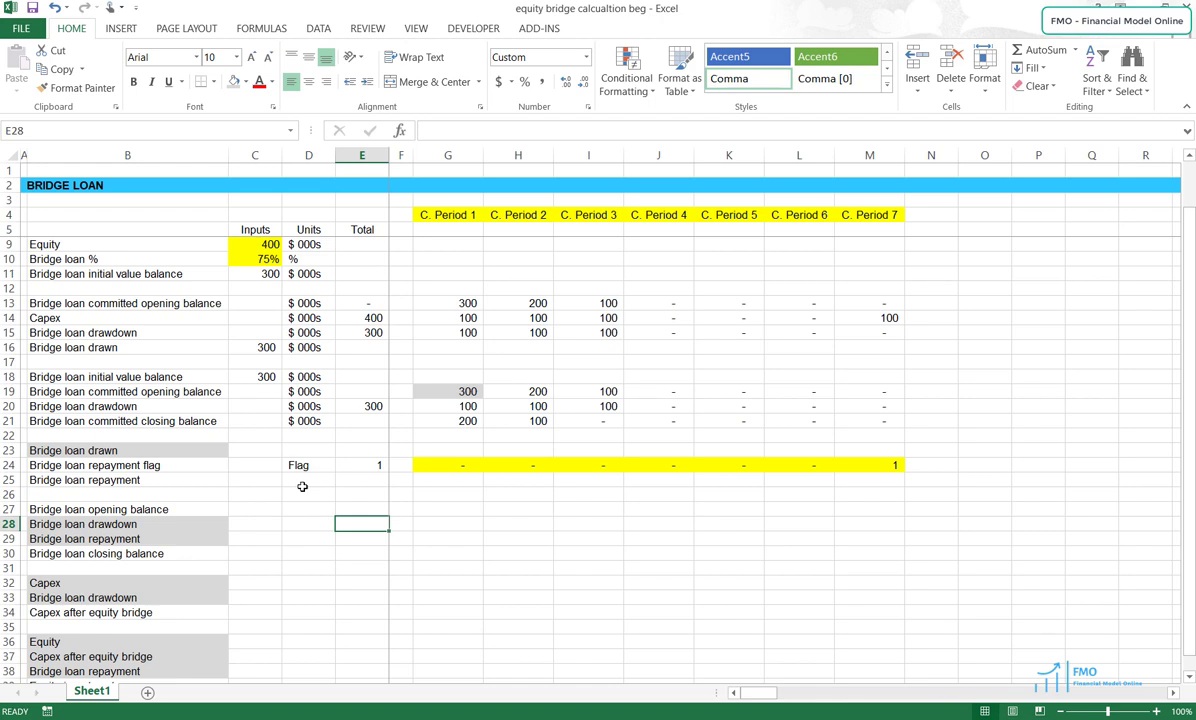
pyautogui.click(873, 466)
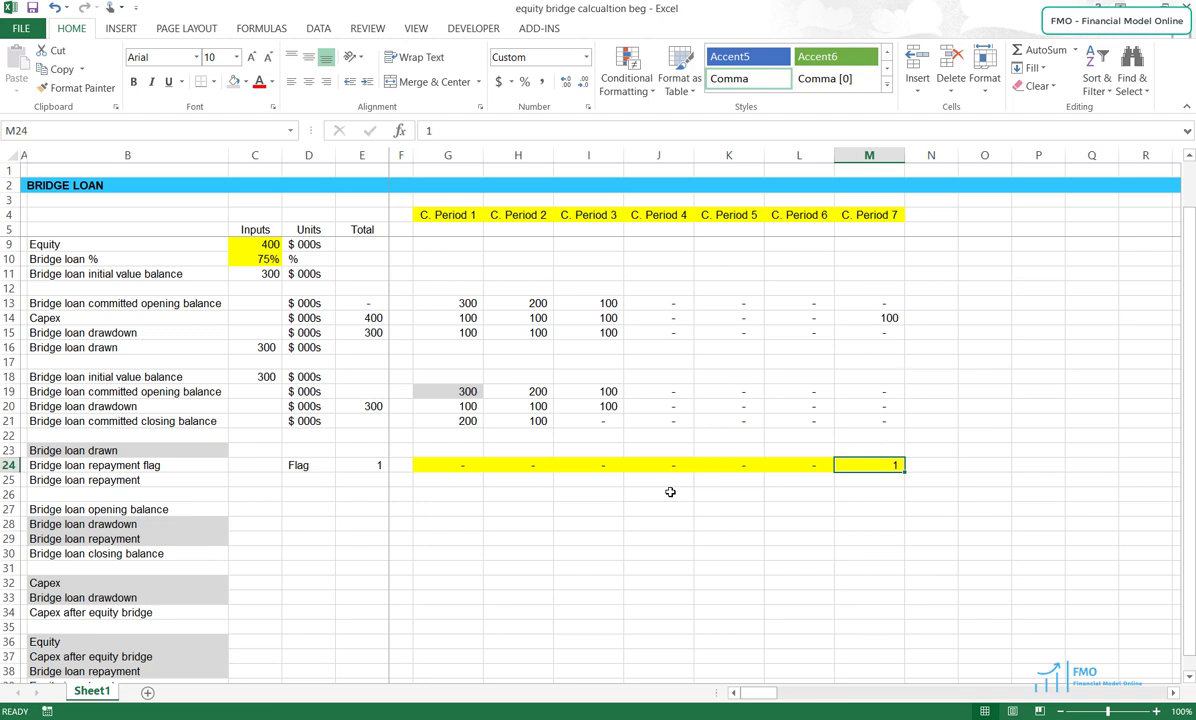
# Link the bridge loan drawn label in B23 to B16 with only the row fixed, =B$16
pyautogui.click(203, 347)
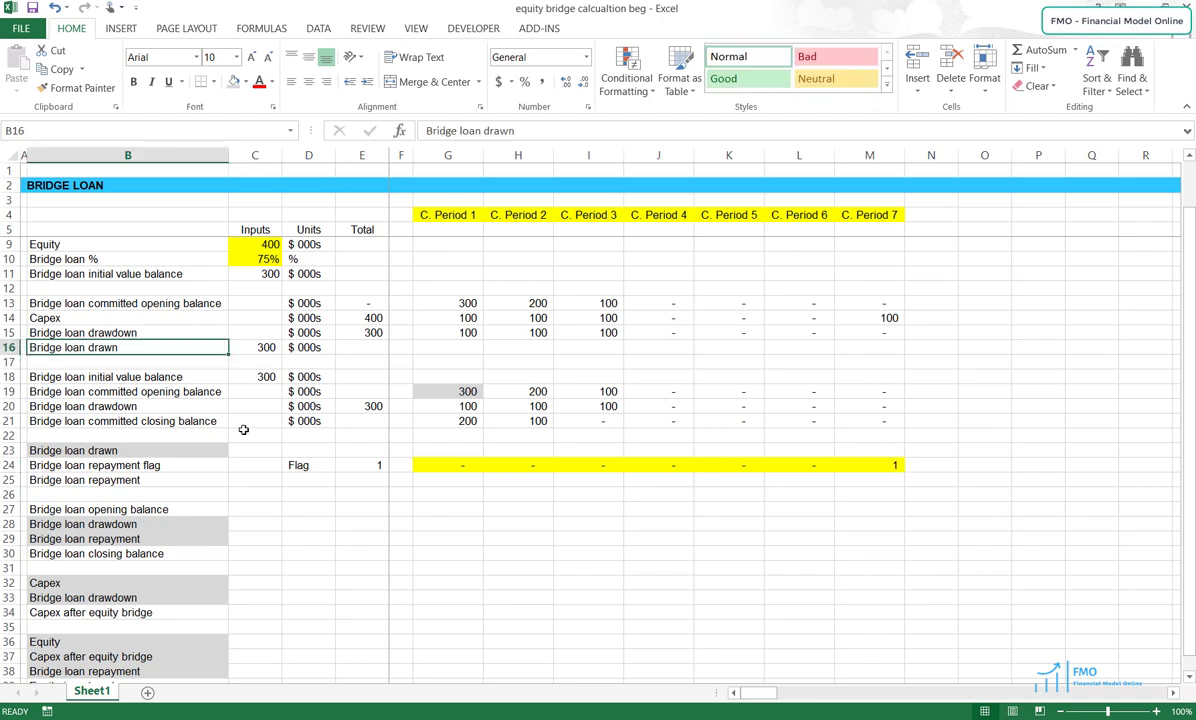
pyautogui.hotkey('ctrl', 'c')
pyautogui.press('Down')
pyautogui.press('Down')
pyautogui.press('Down')
pyautogui.press('Down')
pyautogui.press('Down')
pyautogui.press('Down')
pyautogui.press('Down')
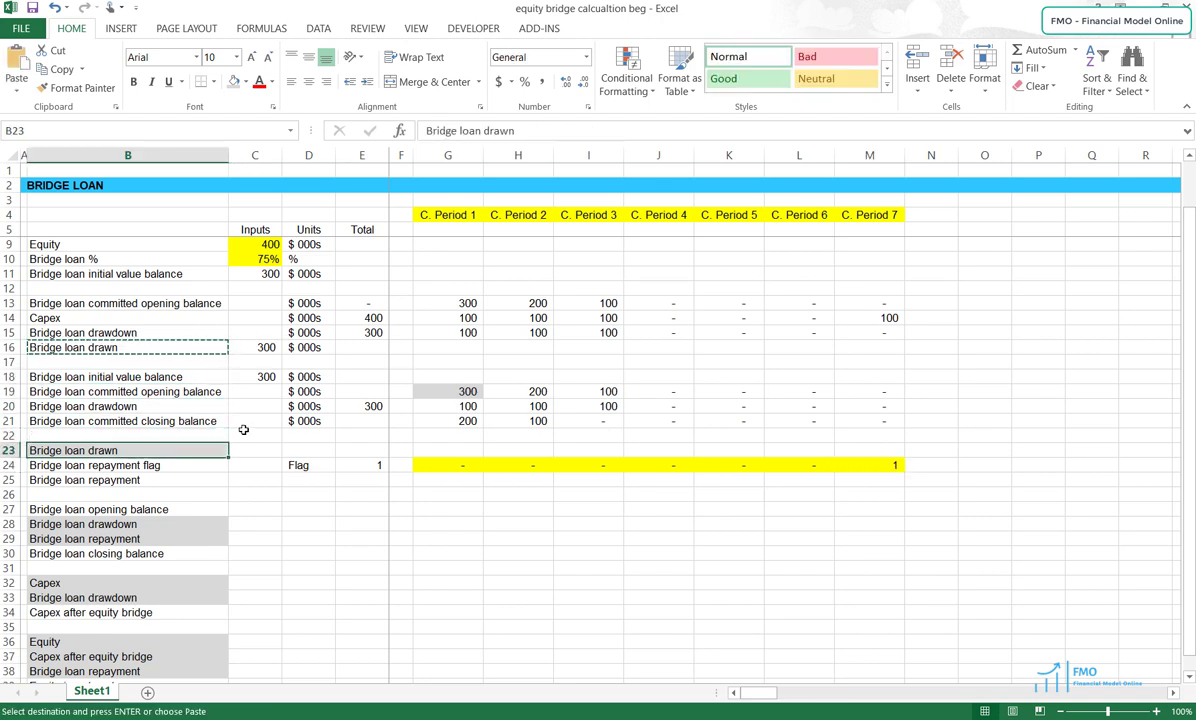
pyautogui.press('Return')
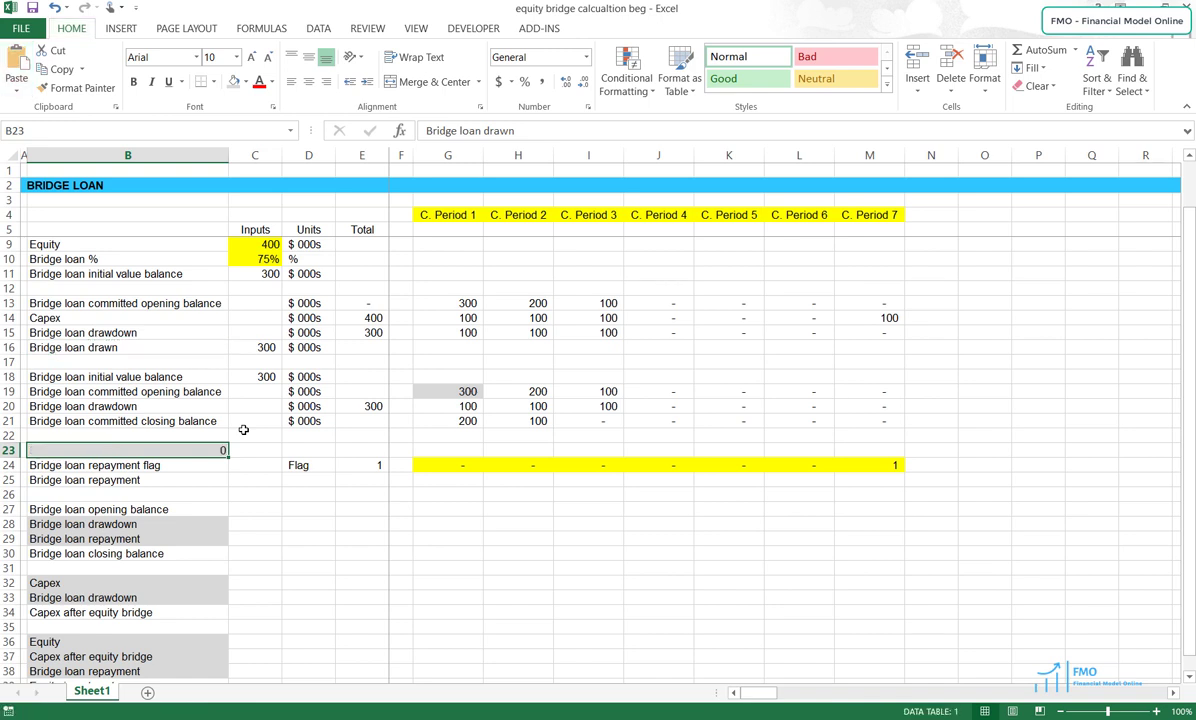
pyautogui.press('F2')
pyautogui.press('F4')
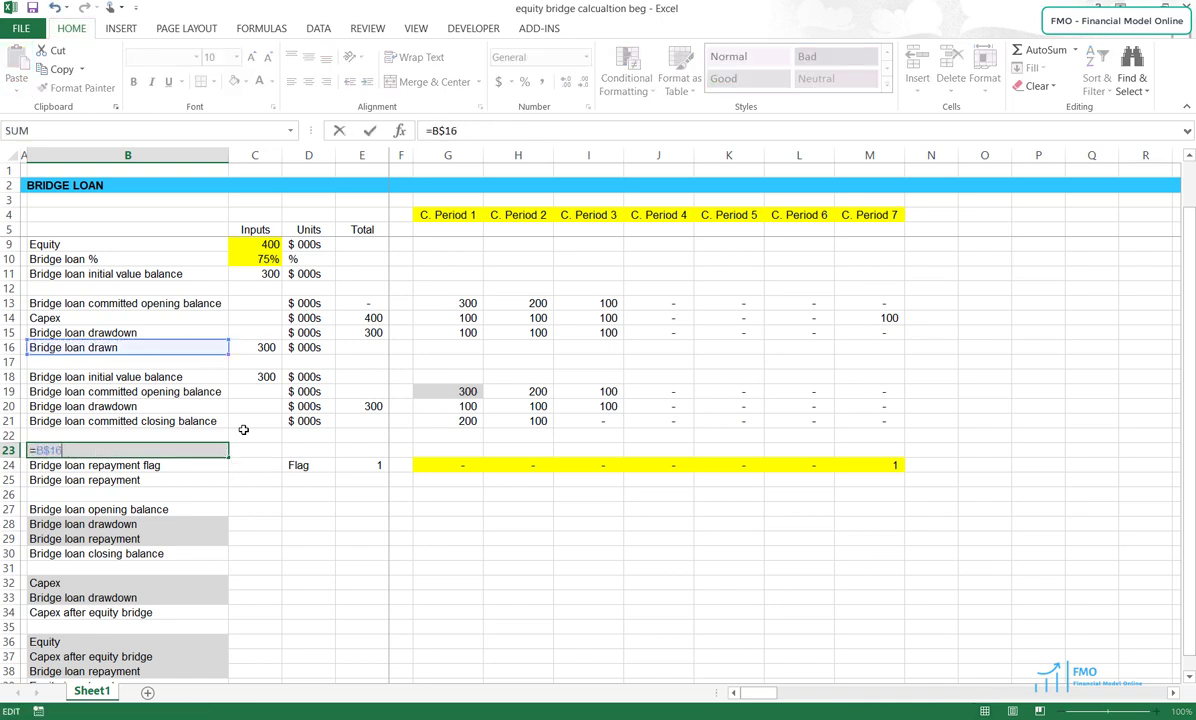
pyautogui.hotkey('ctrl', 'Return')
# Copy the link in B23 across the value and unit cells through D23
pyautogui.hotkey('ctrl', 'c')
pyautogui.hotkey('shift', 'Right')
pyautogui.hotkey('shift', 'Right')
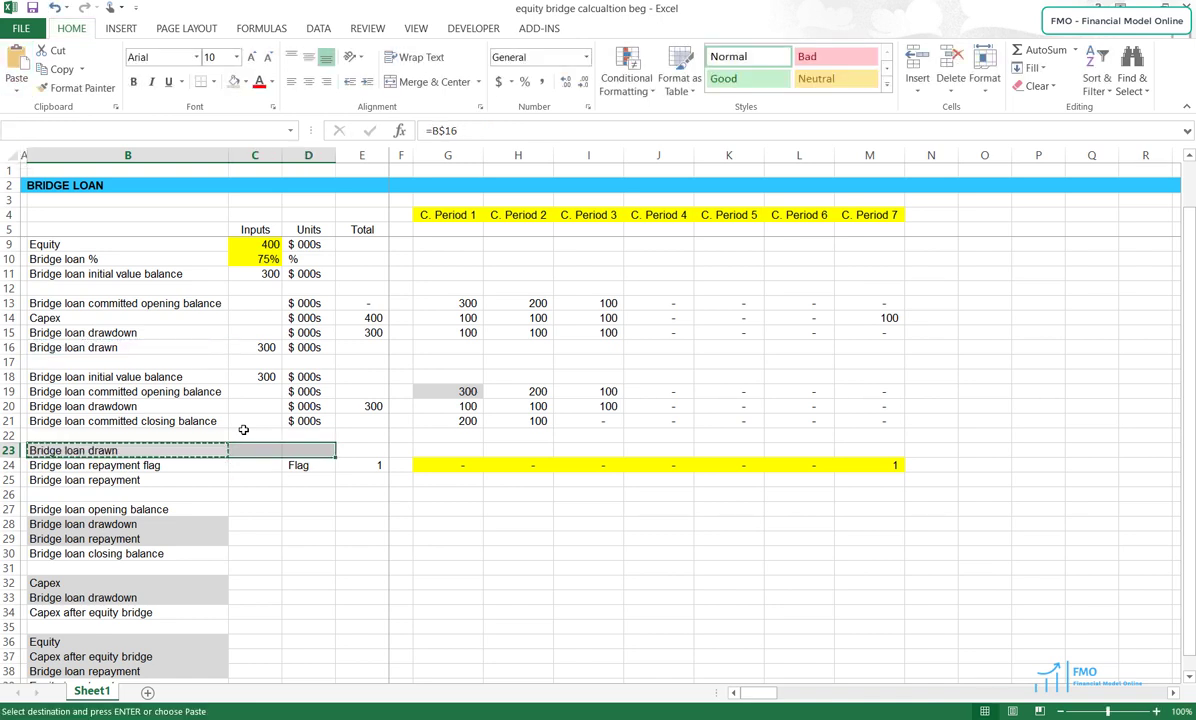
pyautogui.hotkey('ctrl', 'v')
# Apply the formatting of the whole of row 16 to row 23 by pasting formats only
pyautogui.hotkey('ctrl', '[')
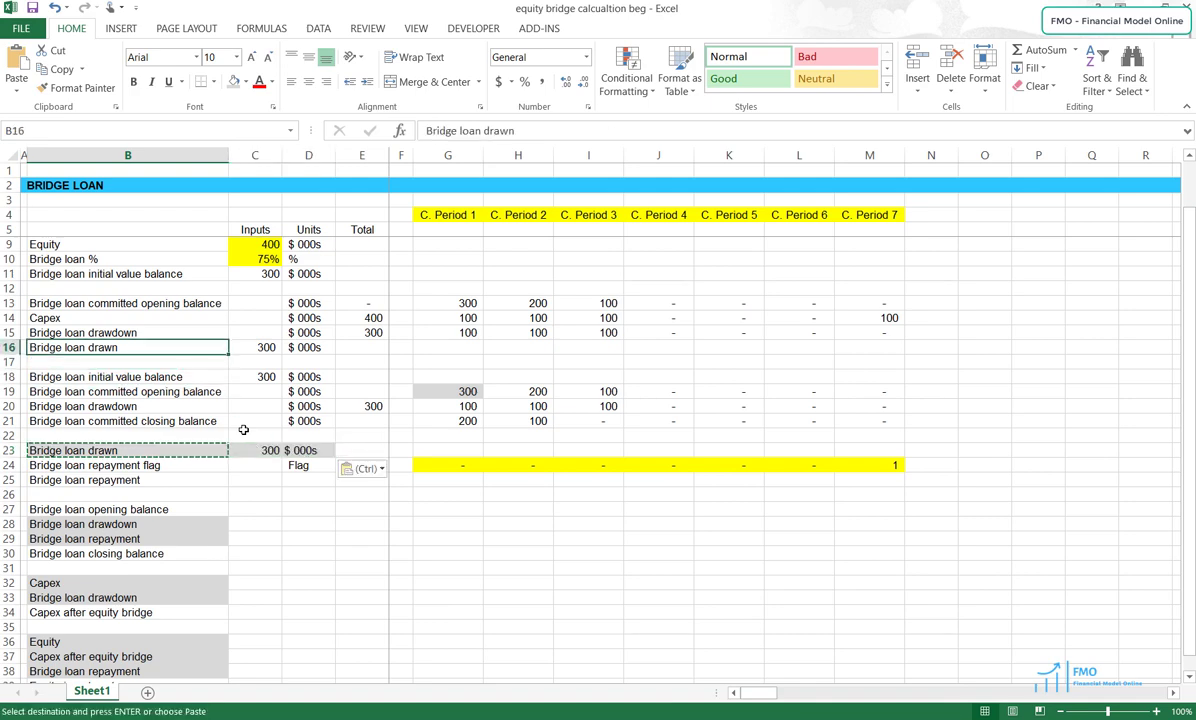
pyautogui.hotkey('shift', 'space')
pyautogui.hotkey('ctrl', 'c')
pyautogui.press('Down')
pyautogui.press('Down')
pyautogui.press('Down')
pyautogui.press('Down')
pyautogui.press('Down')
pyautogui.press('Down')
pyautogui.press('Down')
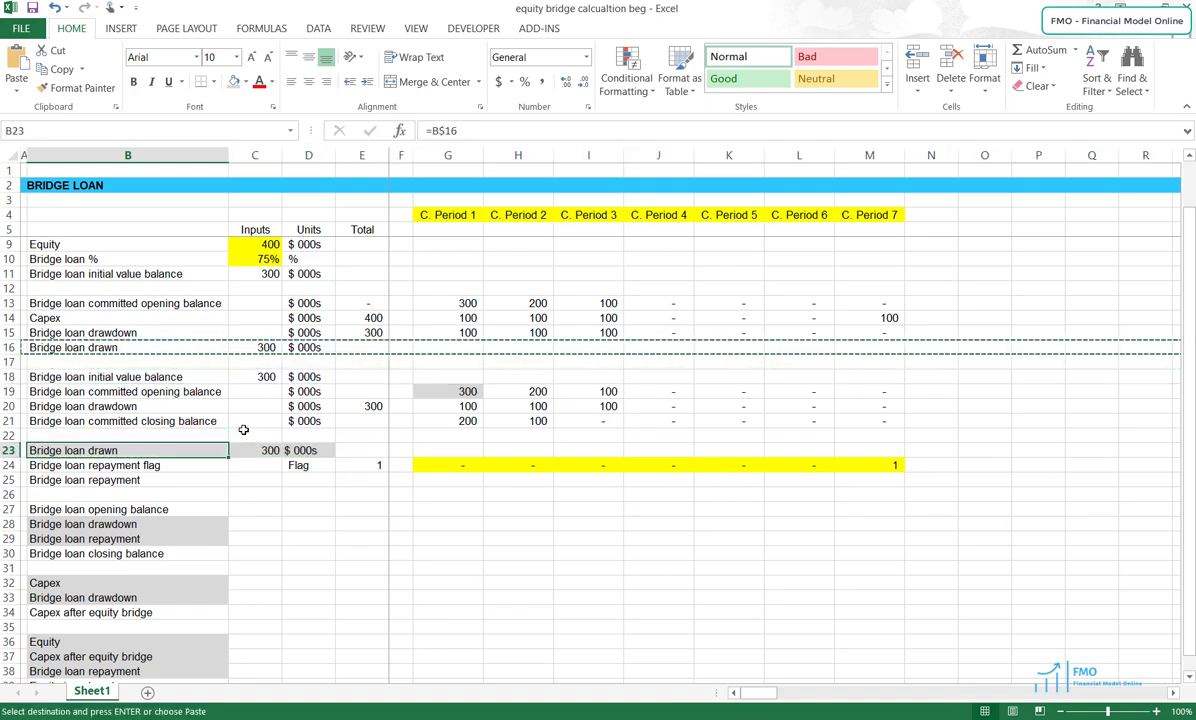
pyautogui.hotkey('shift', 'space')
pyautogui.hotkey('ctrl', 'alt', 'v')
pyautogui.press('t')
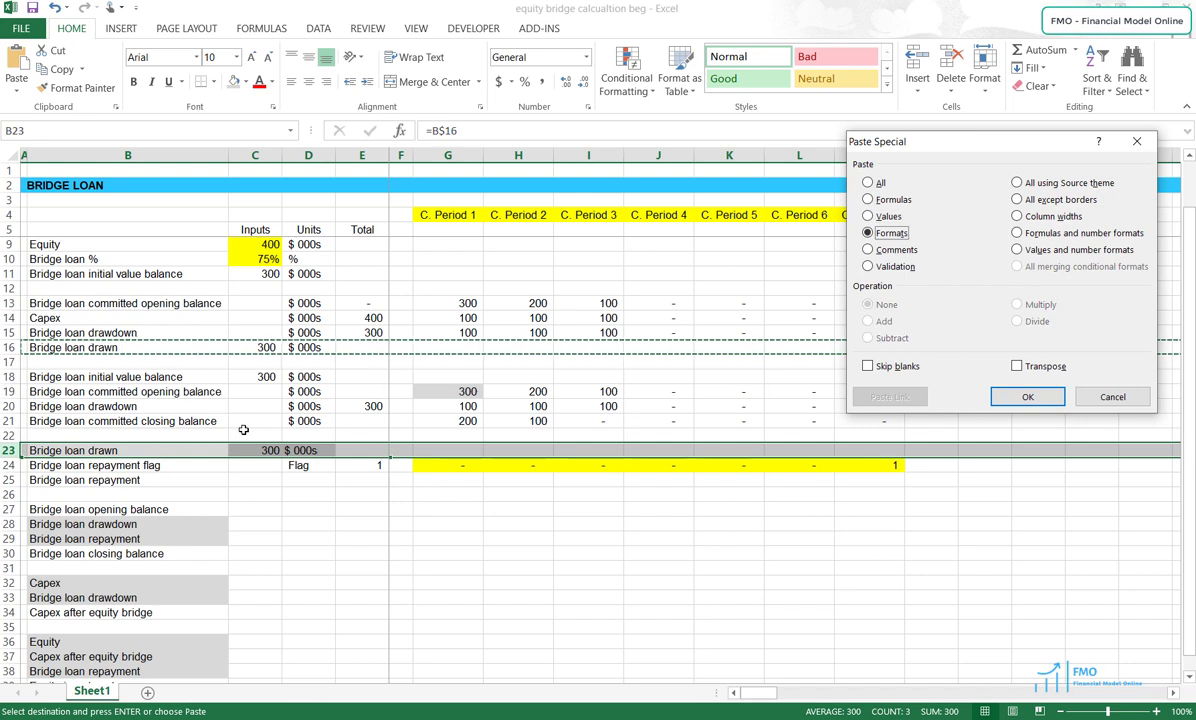
pyautogui.press('Return')
pyautogui.press('Escape')
# Calculate the Period 1 bridge loan repayment in G25 as the loan drawn times the repayment flag, =$C$23*G24
pyautogui.press('Down')
pyautogui.press('Down')
pyautogui.press('Right')
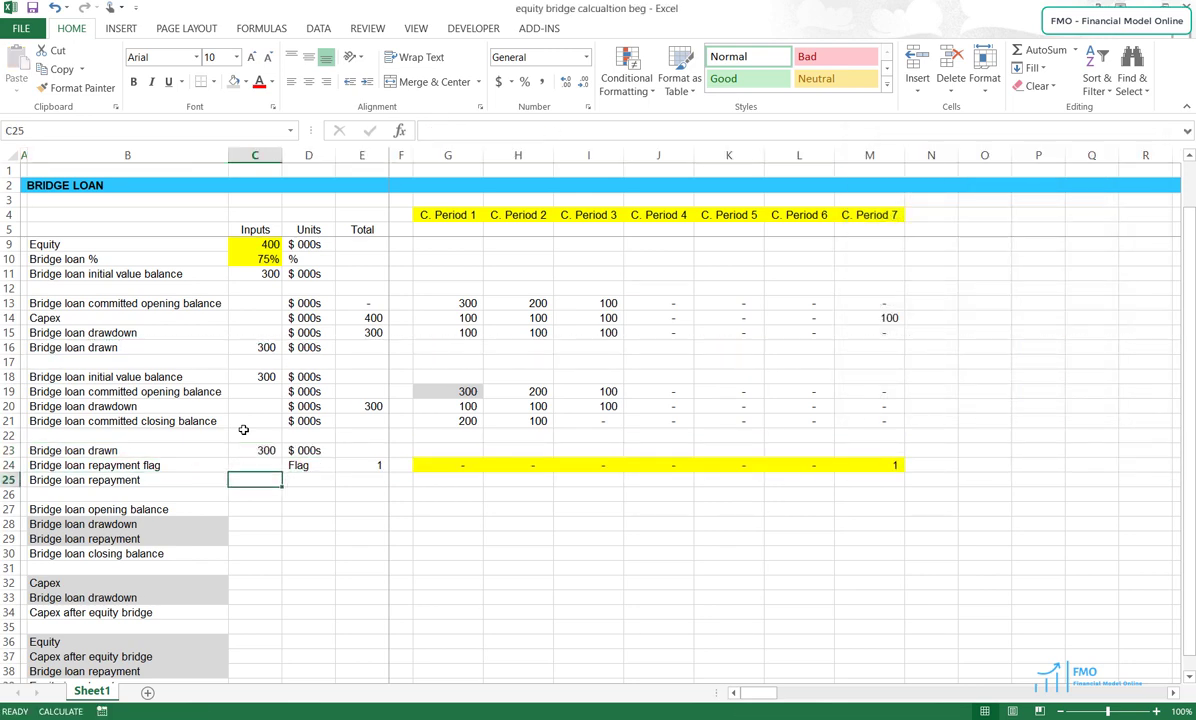
pyautogui.press('Right')
pyautogui.press('Right')
pyautogui.press('Right')
pyautogui.press('Right')
pyautogui.write('=')
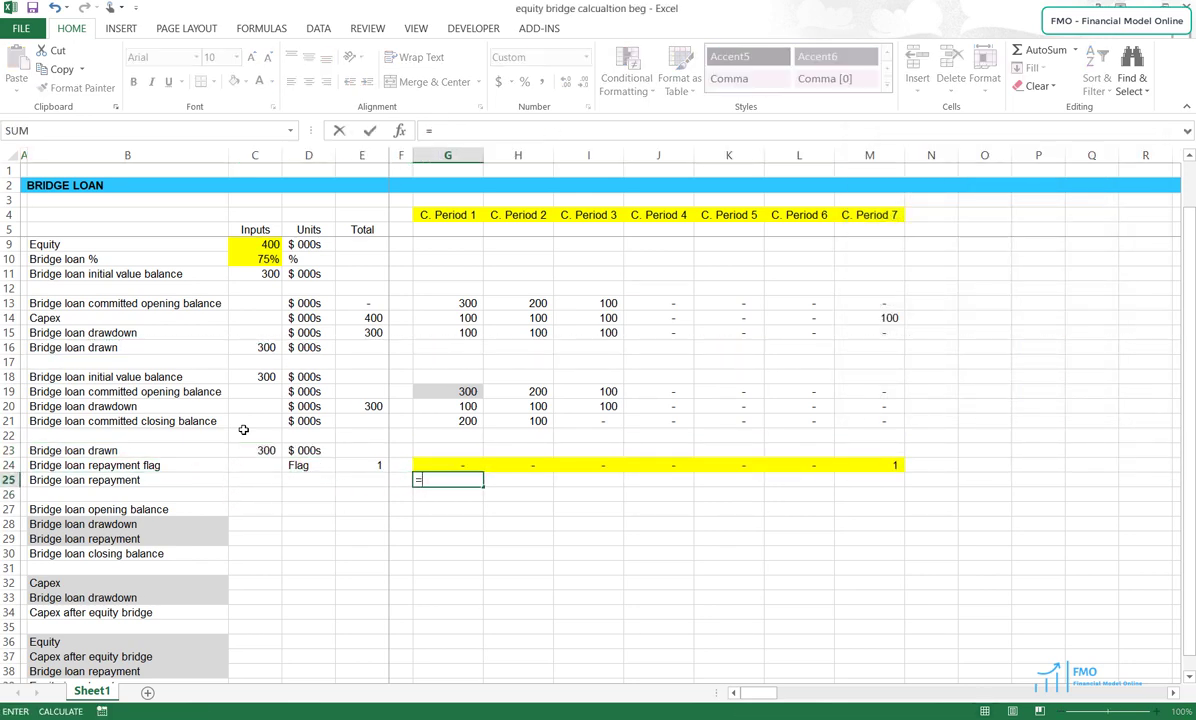
pyautogui.press('Left')
pyautogui.press('Left')
pyautogui.press('Left')
pyautogui.press('Left')
pyautogui.press('Up')
pyautogui.press('Up')
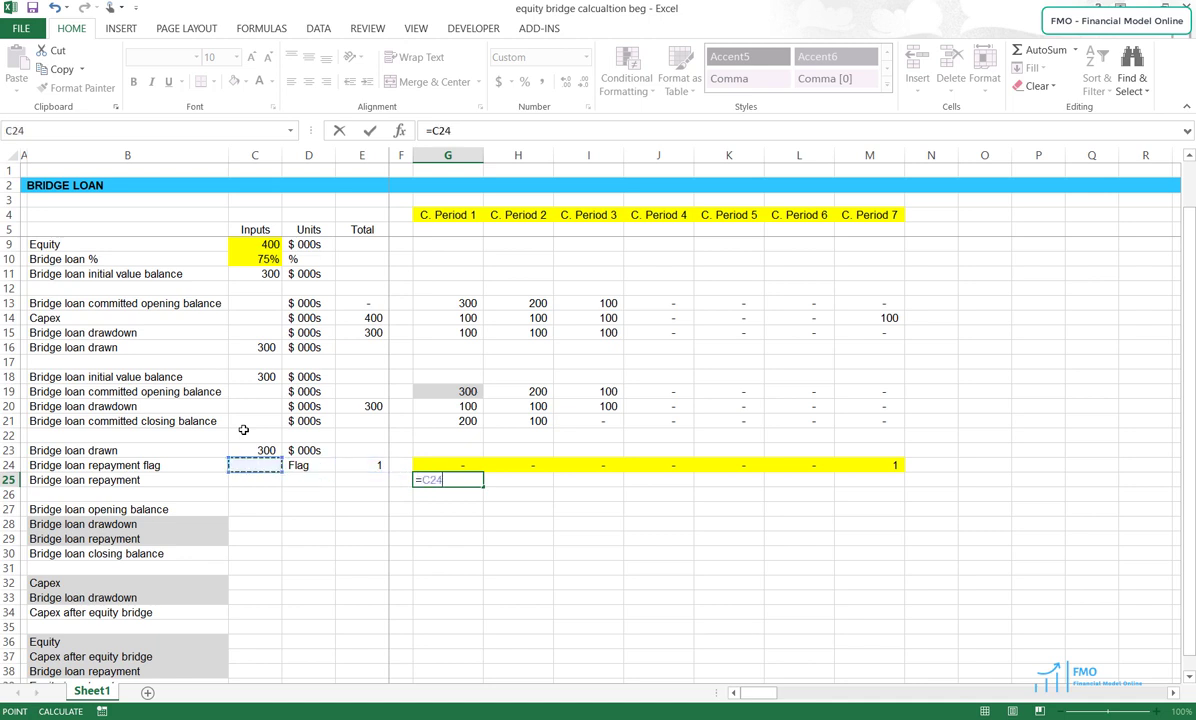
pyautogui.write('*')
pyautogui.press('Up')
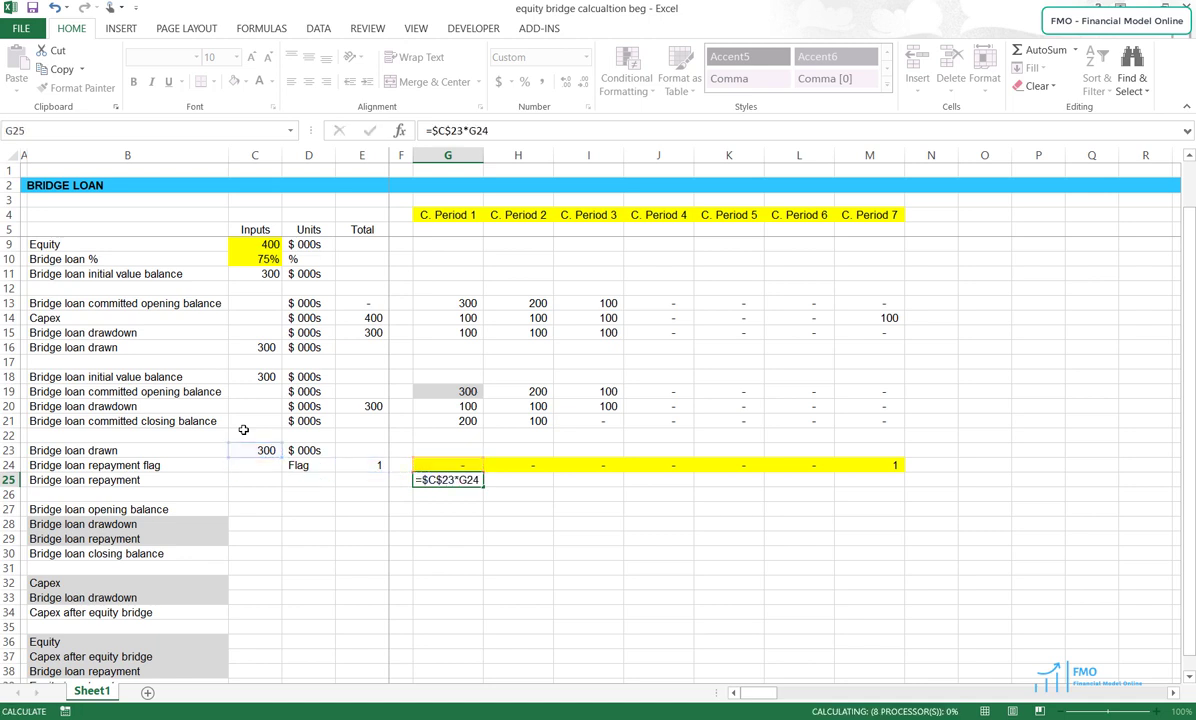
pyautogui.hotkey('ctrl', 'Return')
# Copy the repayment formula in G25 across all periods through M25
pyautogui.hotkey('ctrl', 'c')
pyautogui.hotkey('shift', 'Right')
pyautogui.hotkey('shift', 'Right')
pyautogui.hotkey('shift', 'Right')
pyautogui.hotkey('shift', 'Right')
pyautogui.hotkey('shift', 'Right')
pyautogui.hotkey('shift', 'Right')
pyautogui.hotkey('shift', 'Right')
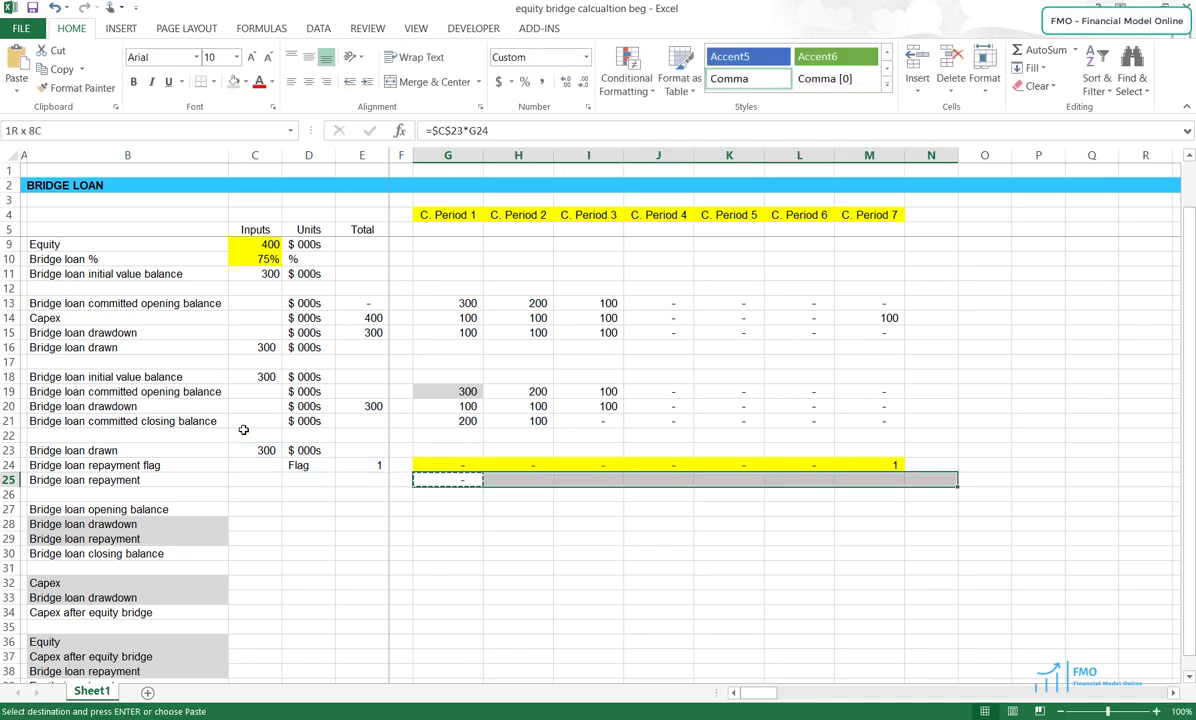
pyautogui.press('Return')
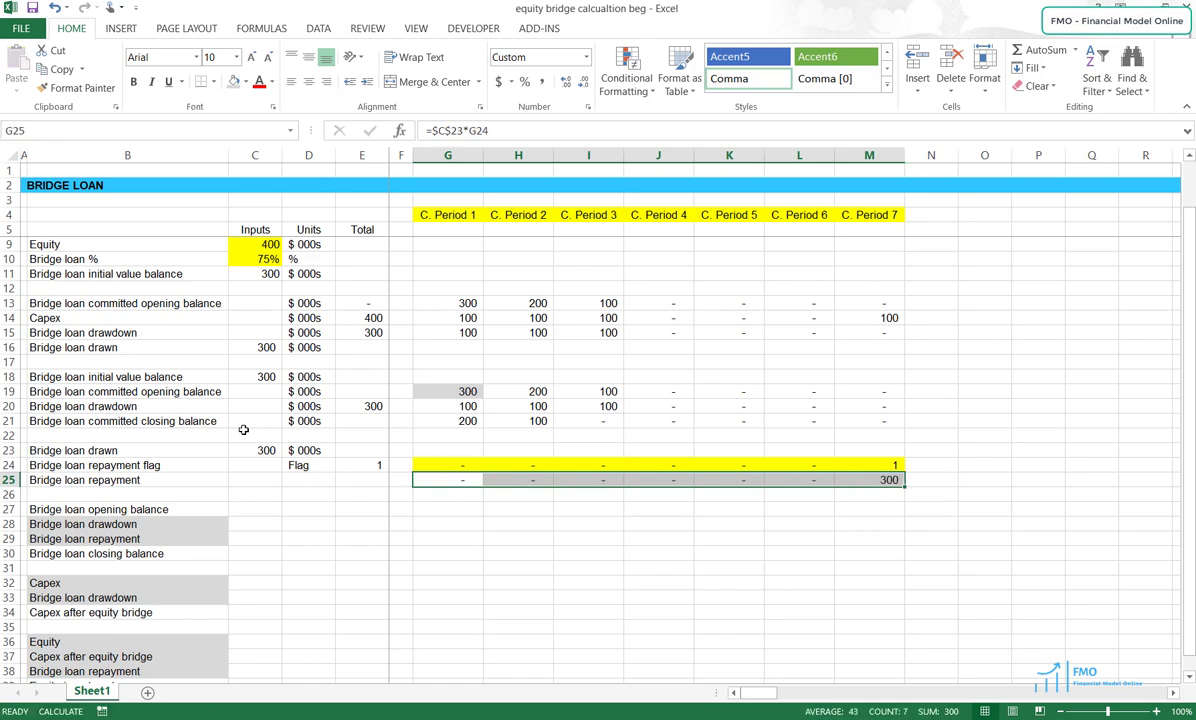
# Total the bridge loan repayment across all periods in E25 with =SUM(G25:M25)
pyautogui.press('Left')
pyautogui.press('Left')
pyautogui.hotkey('alt', '=')
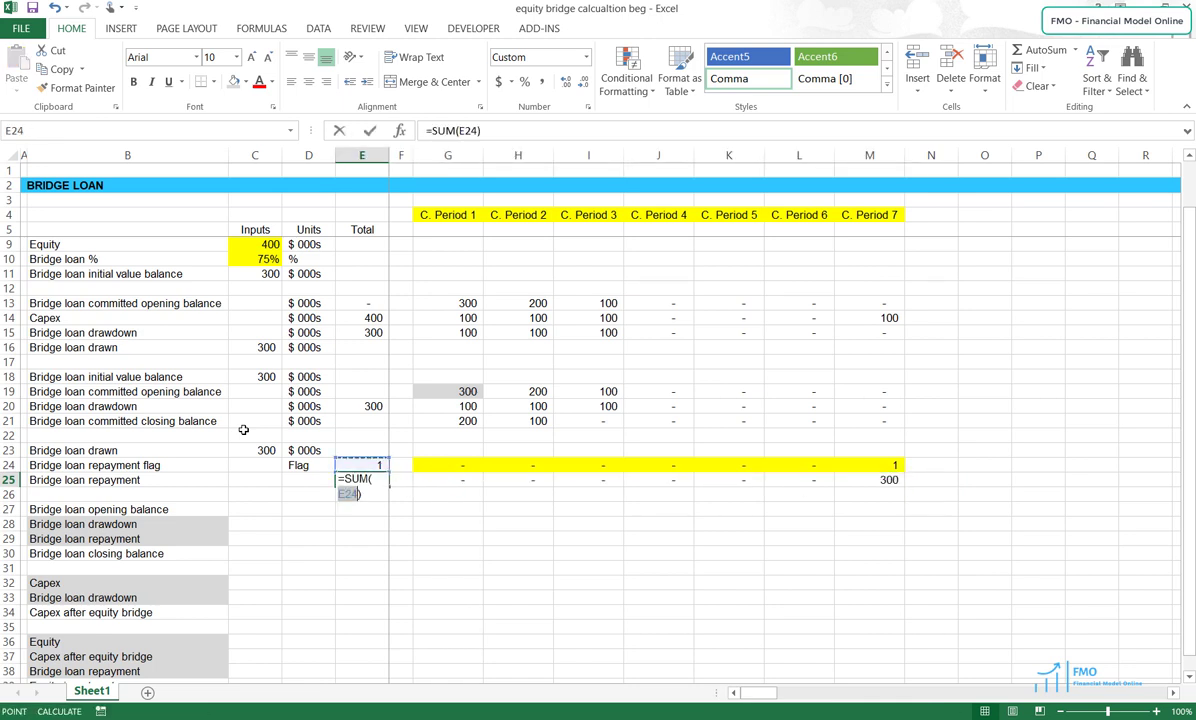
pyautogui.press('Down')
pyautogui.press('Right')
pyautogui.press('Right')
pyautogui.hotkey('shift', 'Right')
pyautogui.hotkey('shift', 'Right')
pyautogui.hotkey('shift', 'Right')
pyautogui.hotkey('shift', 'Right')
pyautogui.hotkey('shift', 'Right')
pyautogui.hotkey('shift', 'Right')
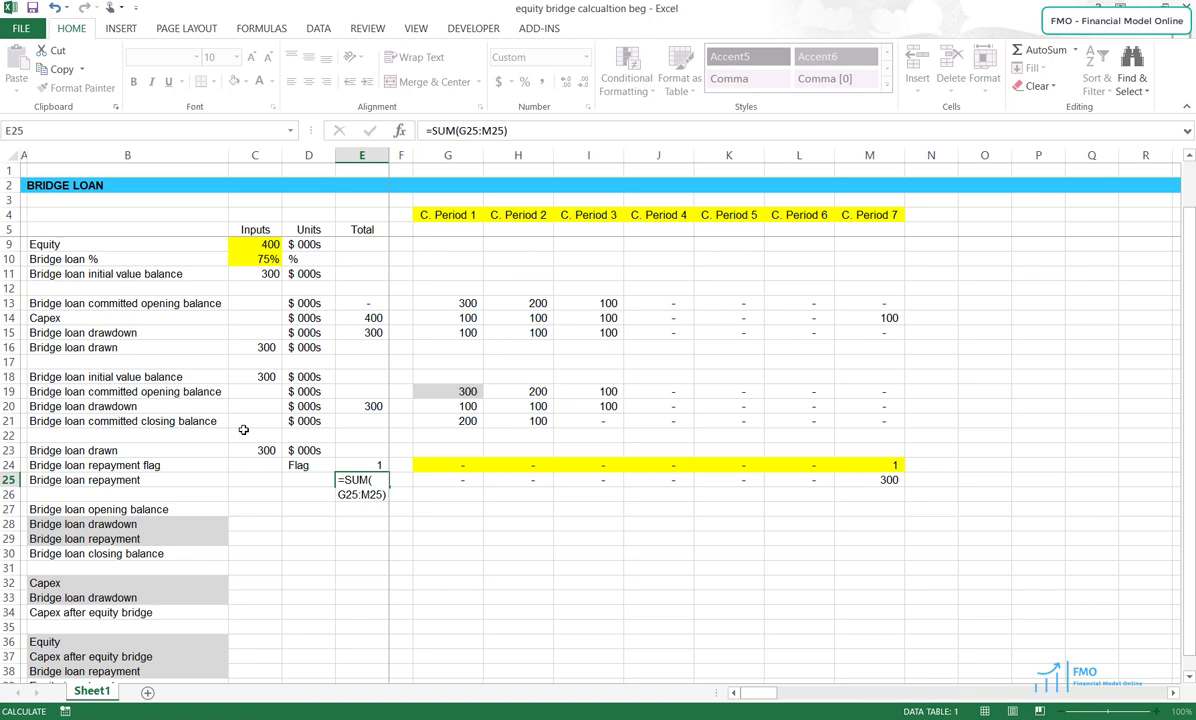
pyautogui.press('Return')
# Enter the unit $ 000s for the bridge loan repayment in D25
pyautogui.press('Up')
pyautogui.press('Left')
pyautogui.write('$ 0')
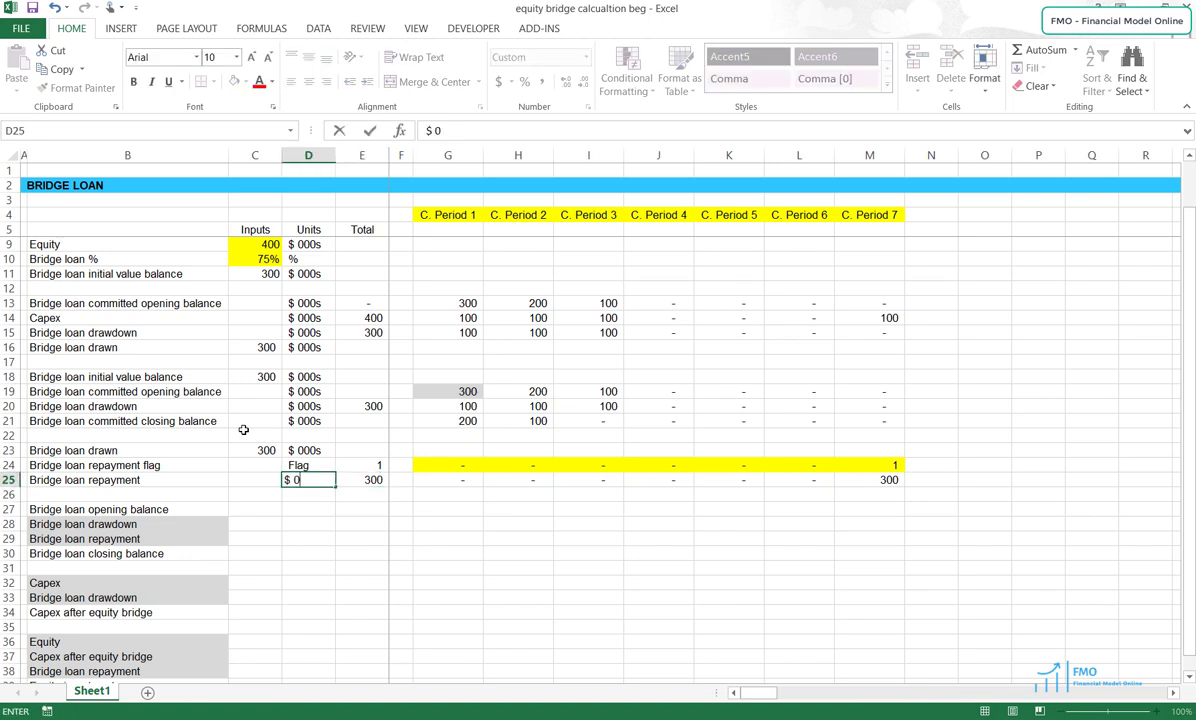
pyautogui.write('00s')
pyautogui.press('Return')
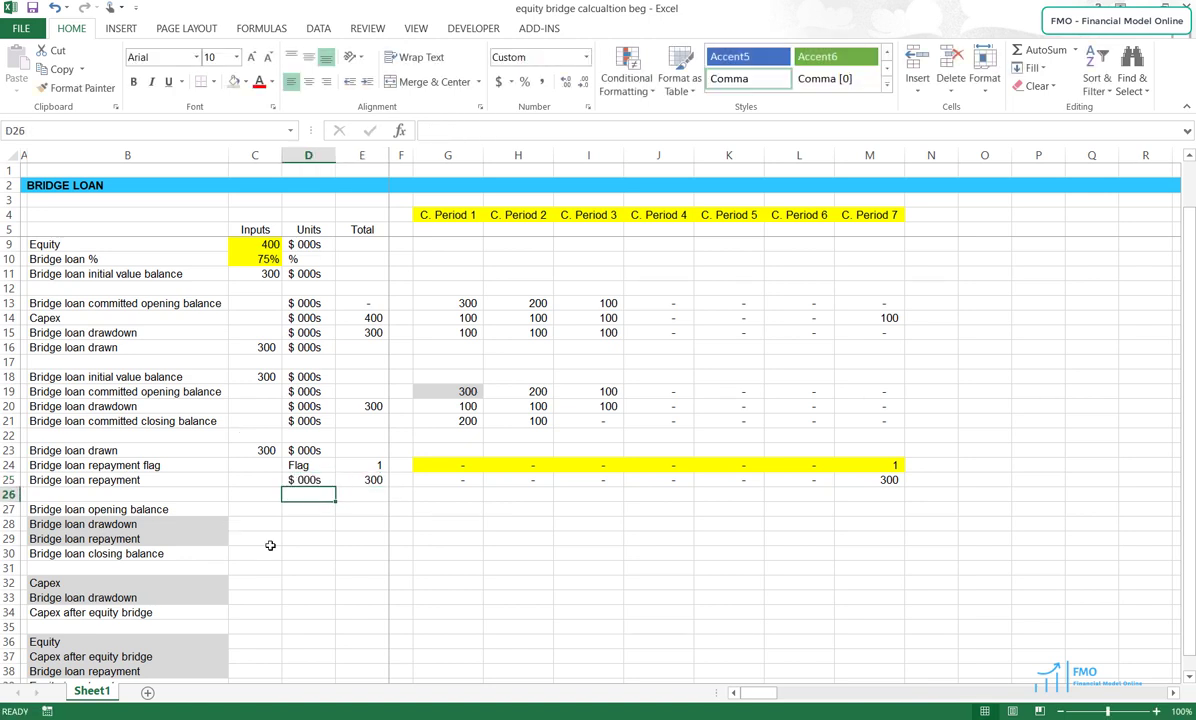
# Set the Period 1 bridge loan opening balance in G27 to the preceding column's closing balance, =F30
pyautogui.click(268, 540)
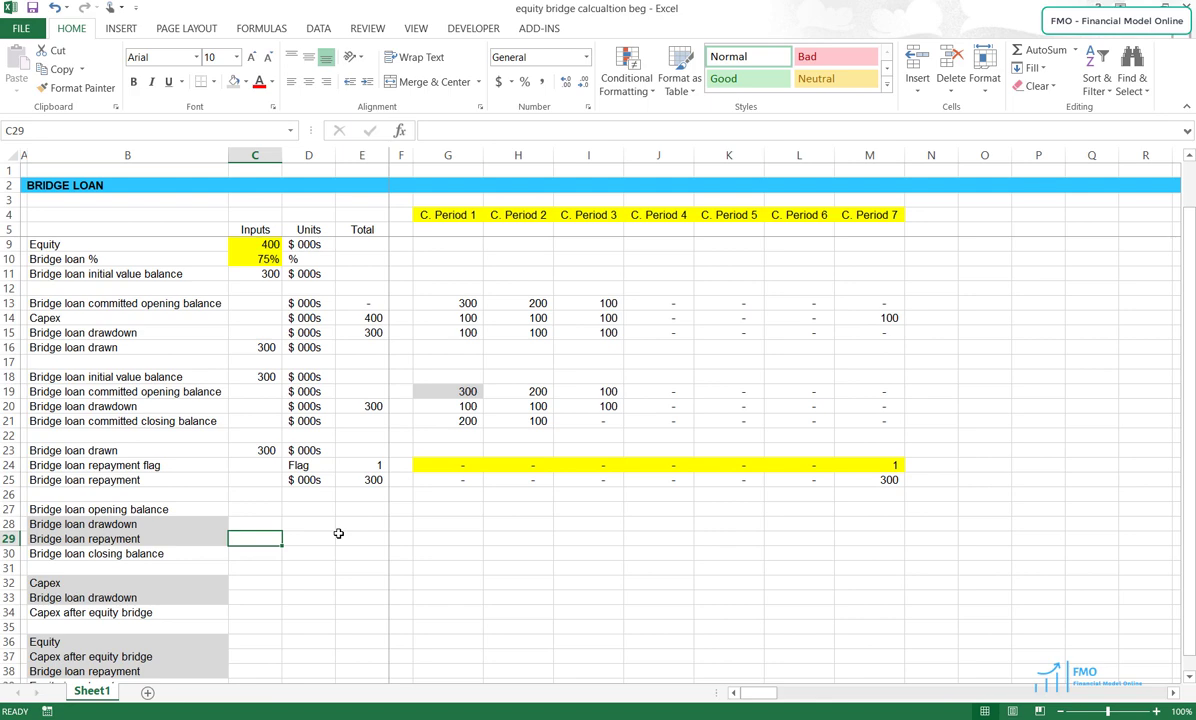
pyautogui.scroll(-1, 338, 534)
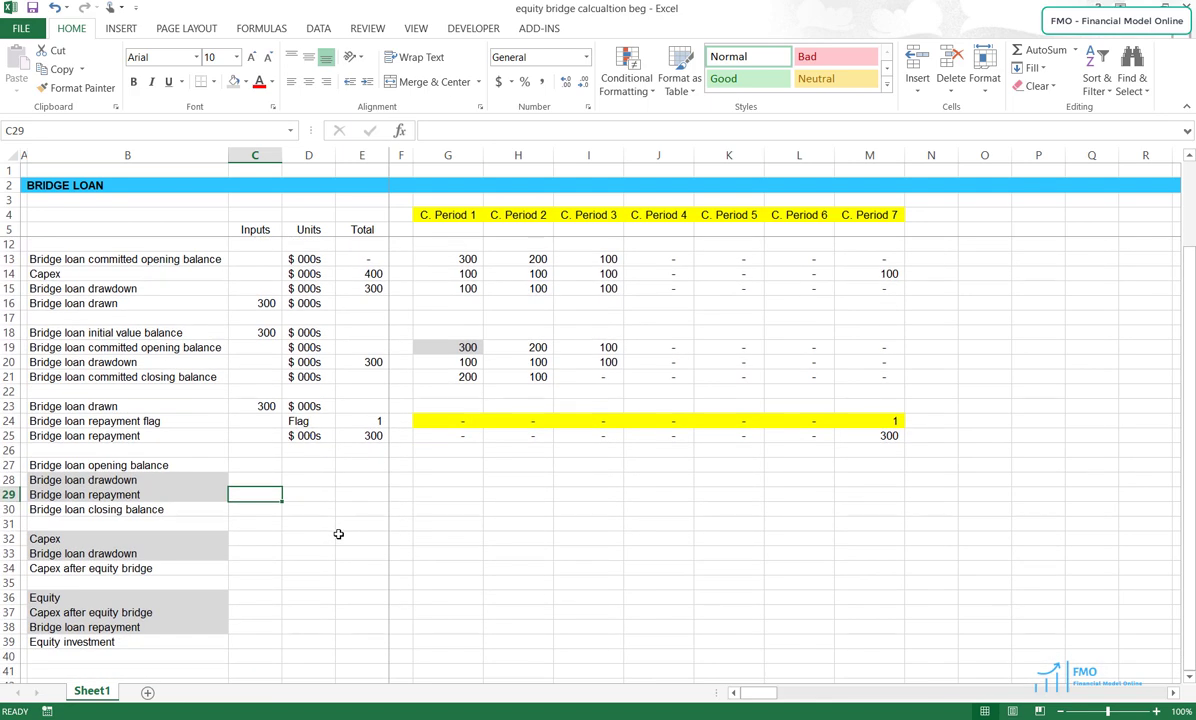
pyautogui.click(423, 468)
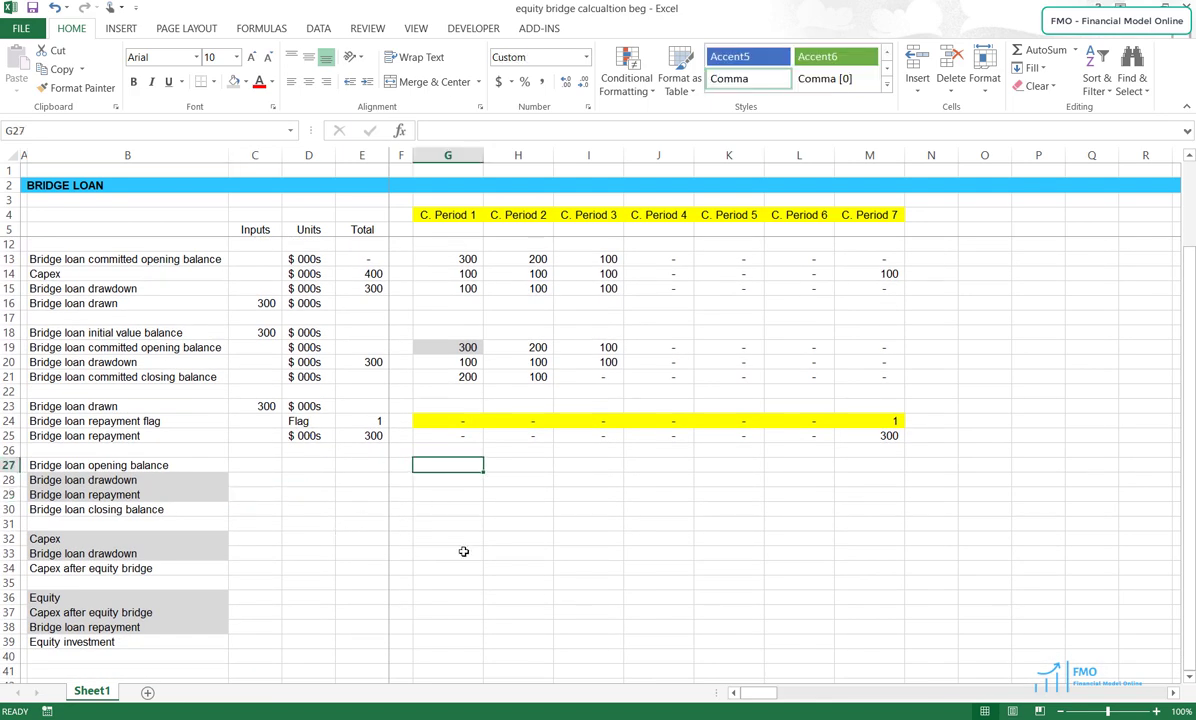
pyautogui.write('=')
pyautogui.press('Left')
pyautogui.press('Down')
pyautogui.press('Down')
pyautogui.press('Down')
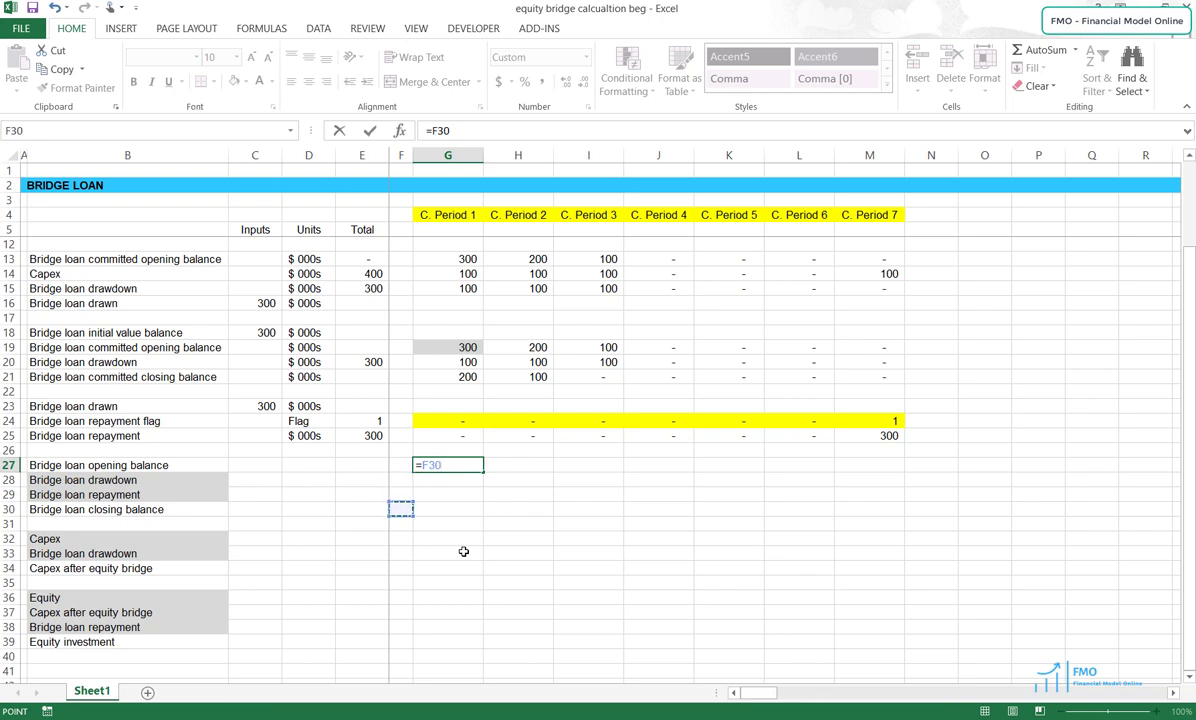
pyautogui.press('Return')
# Calculate the Period 1 bridge loan closing balance in G30 as opening balance plus drawdown minus repayment, =G27+G28-G29
pyautogui.press('Down')
pyautogui.press('Down')
pyautogui.write('=')
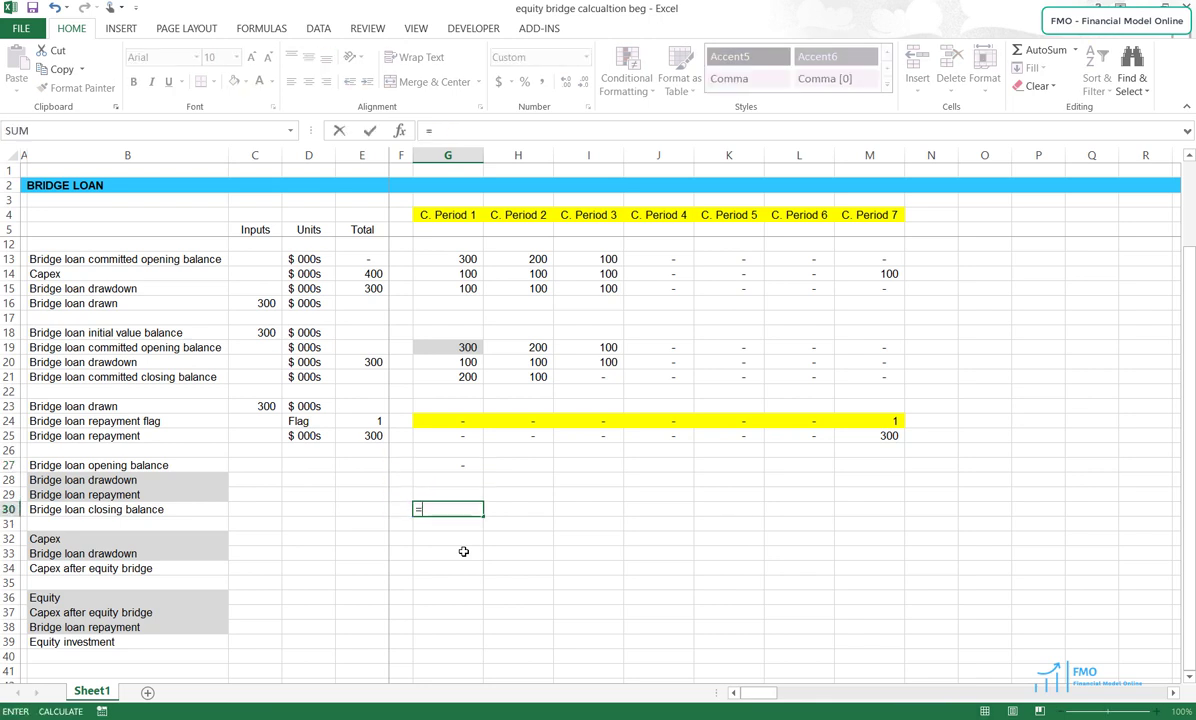
pyautogui.press('Up')
pyautogui.press('Up')
pyautogui.press('Up')
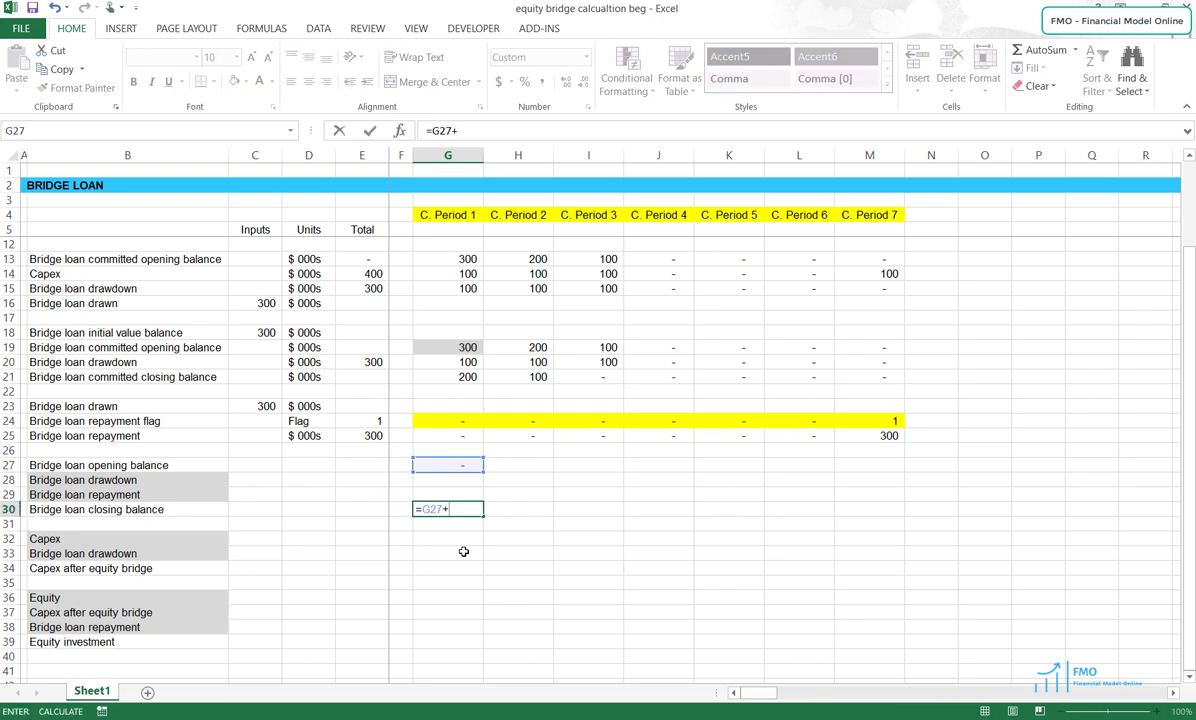
pyautogui.write('+')
pyautogui.press('Up')
pyautogui.press('Up')
pyautogui.write('-')
pyautogui.press('Up')
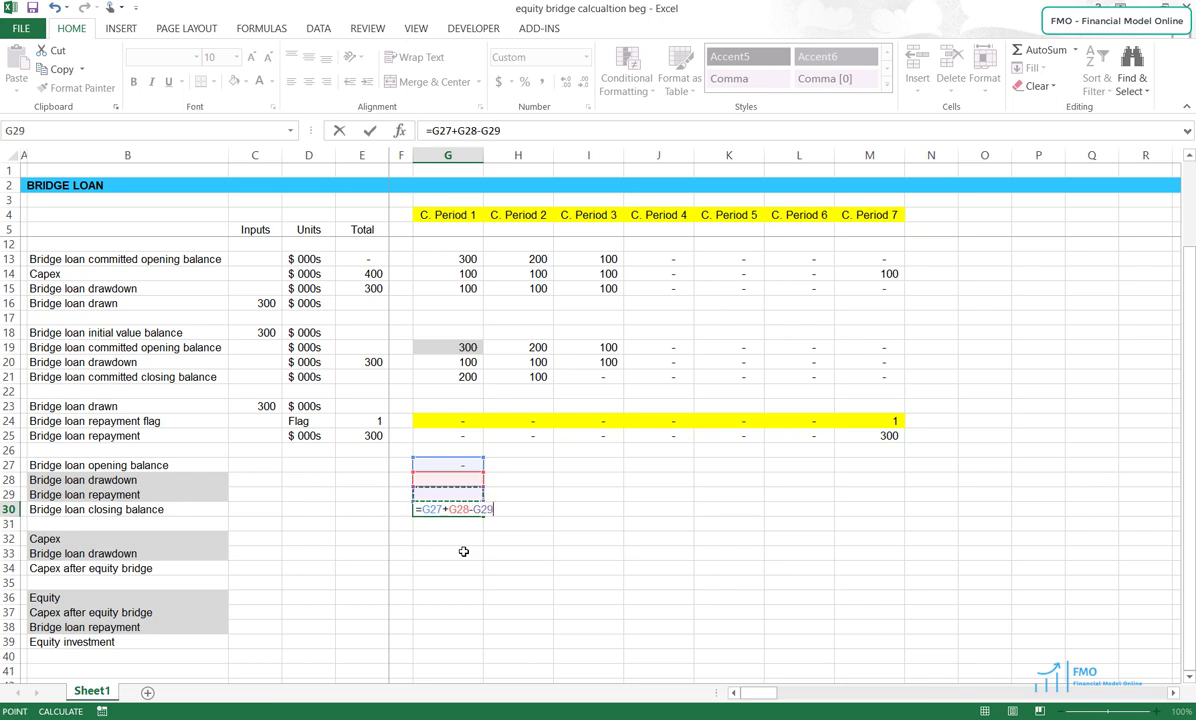
pyautogui.press('Return')
# Copy the Period 1 balance block G27:G30 across all periods through column M
pyautogui.press('Up')
pyautogui.press('Up')
pyautogui.press('Up')
pyautogui.press('Up')
pyautogui.hotkey('shift', 'Down')
pyautogui.hotkey('shift', 'Down')
pyautogui.hotkey('shift', 'Down')
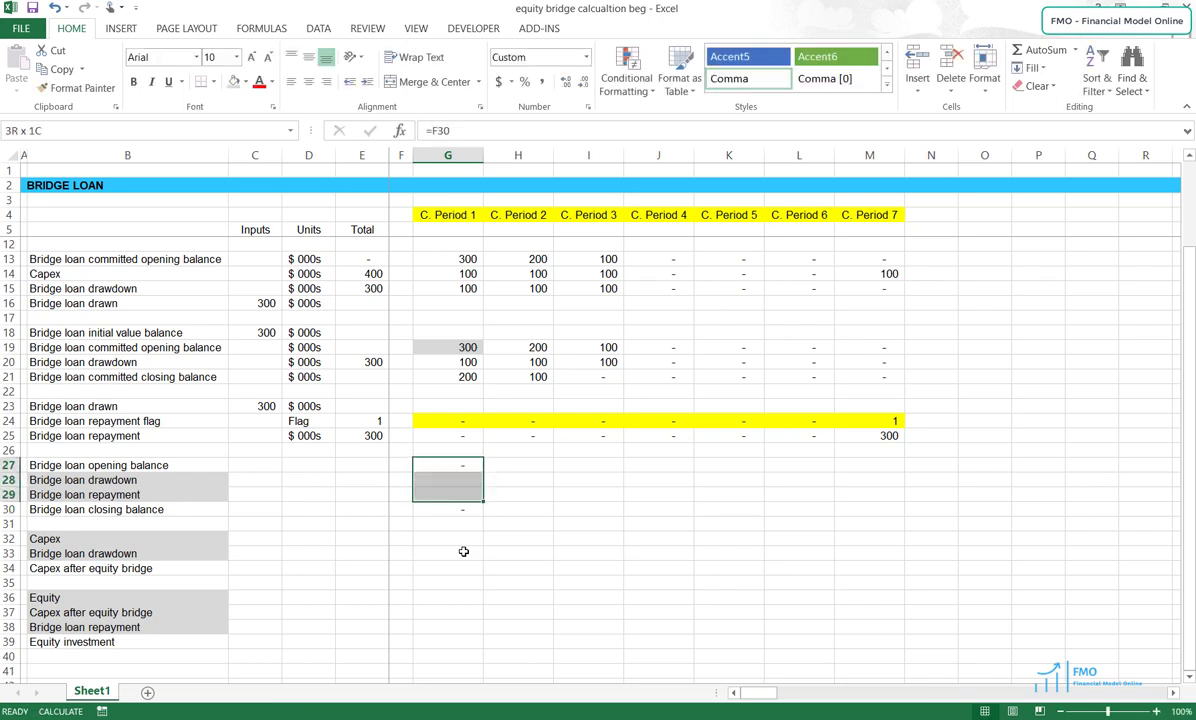
pyautogui.hotkey('ctrl', 'c')
pyautogui.hotkey('shift', 'Right')
pyautogui.hotkey('shift', 'Right')
pyautogui.hotkey('shift', 'Right')
pyautogui.hotkey('shift', 'Right')
pyautogui.hotkey('shift', 'Right')
pyautogui.hotkey('shift', 'Right')
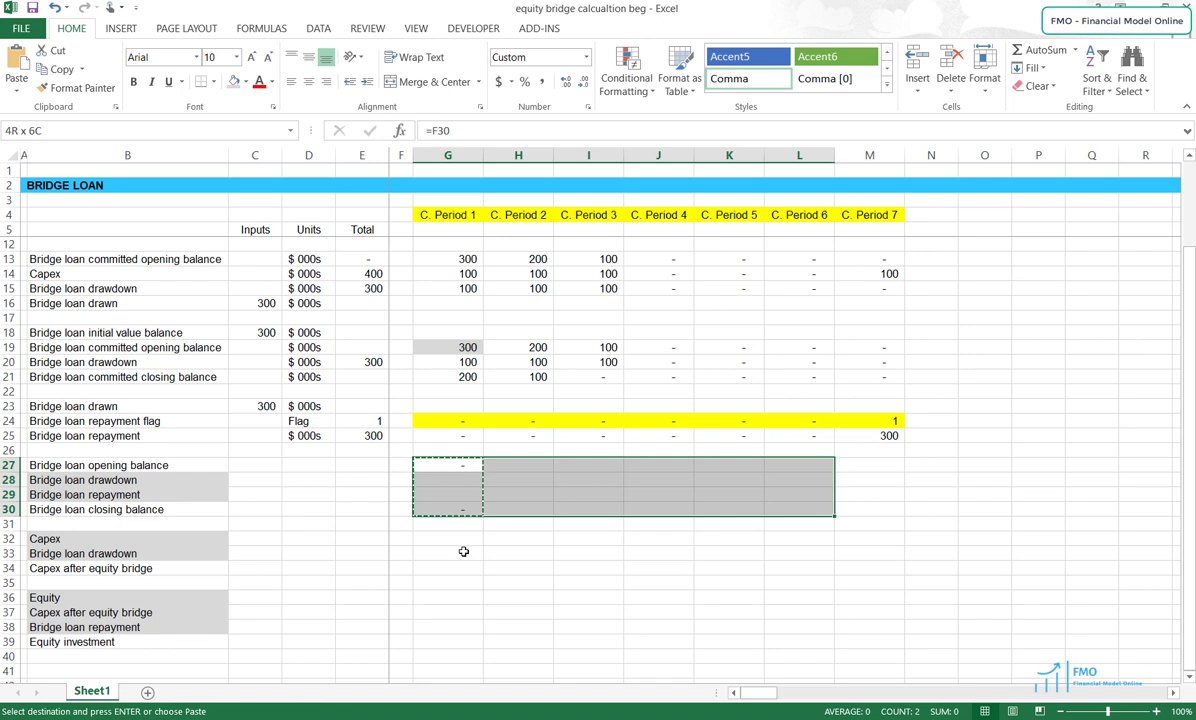
pyautogui.press('Return')
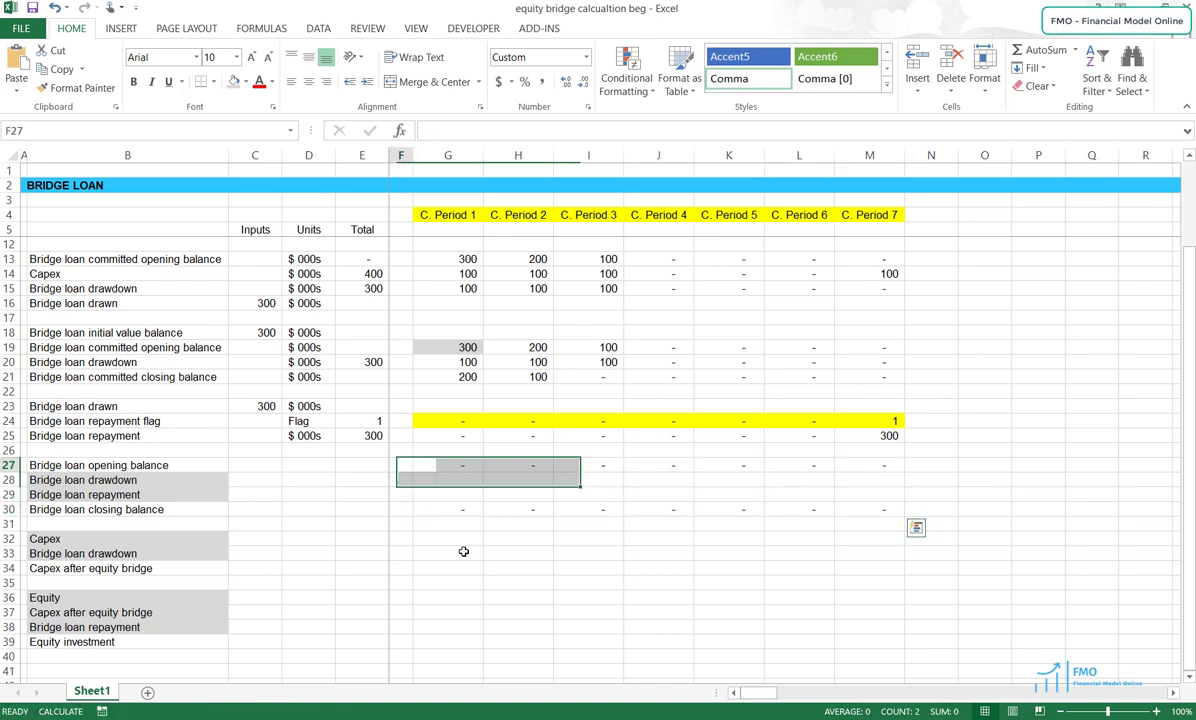
# Copy the whole linked bridge loan drawdown row 20 into the drawdown line in row 28
pyautogui.press('Left')
pyautogui.press('Left')
pyautogui.press('Left')
pyautogui.press('Left')
pyautogui.press('Left')
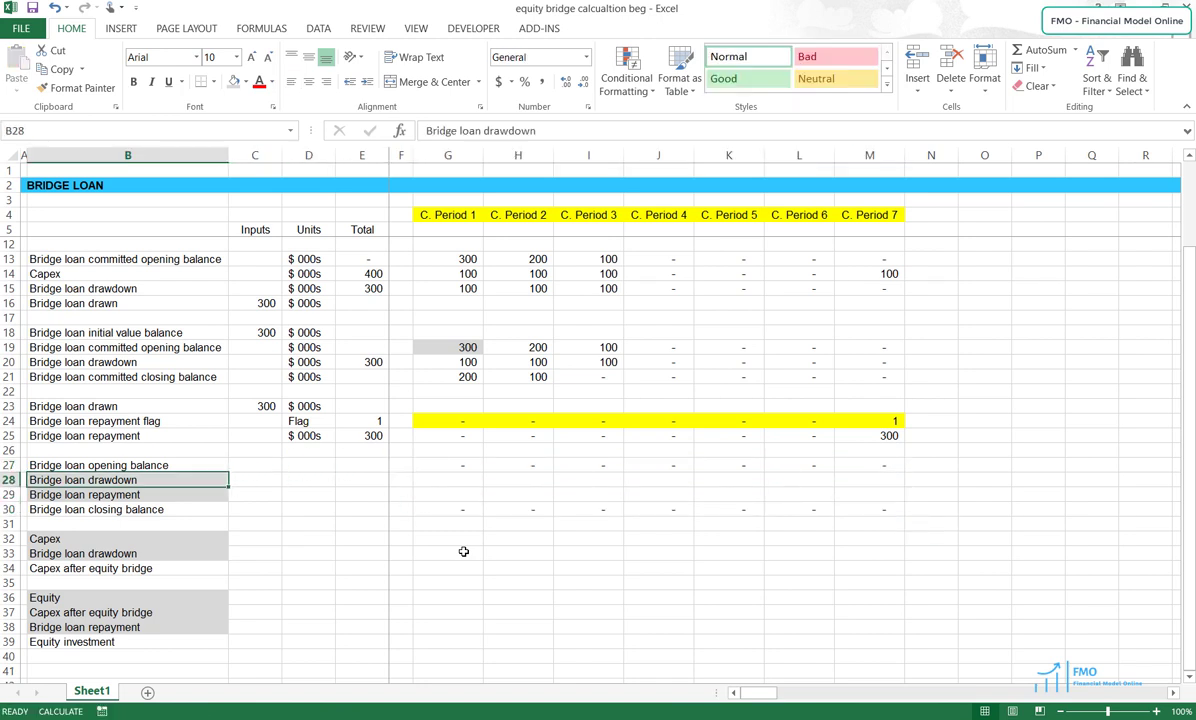
pyautogui.press('Up')
pyautogui.press('Up')
pyautogui.press('Up')
pyautogui.press('Up')
pyautogui.press('Up')
pyautogui.press('Up')
pyautogui.press('Up')
pyautogui.press('Up')
pyautogui.hotkey('shift', 'space')
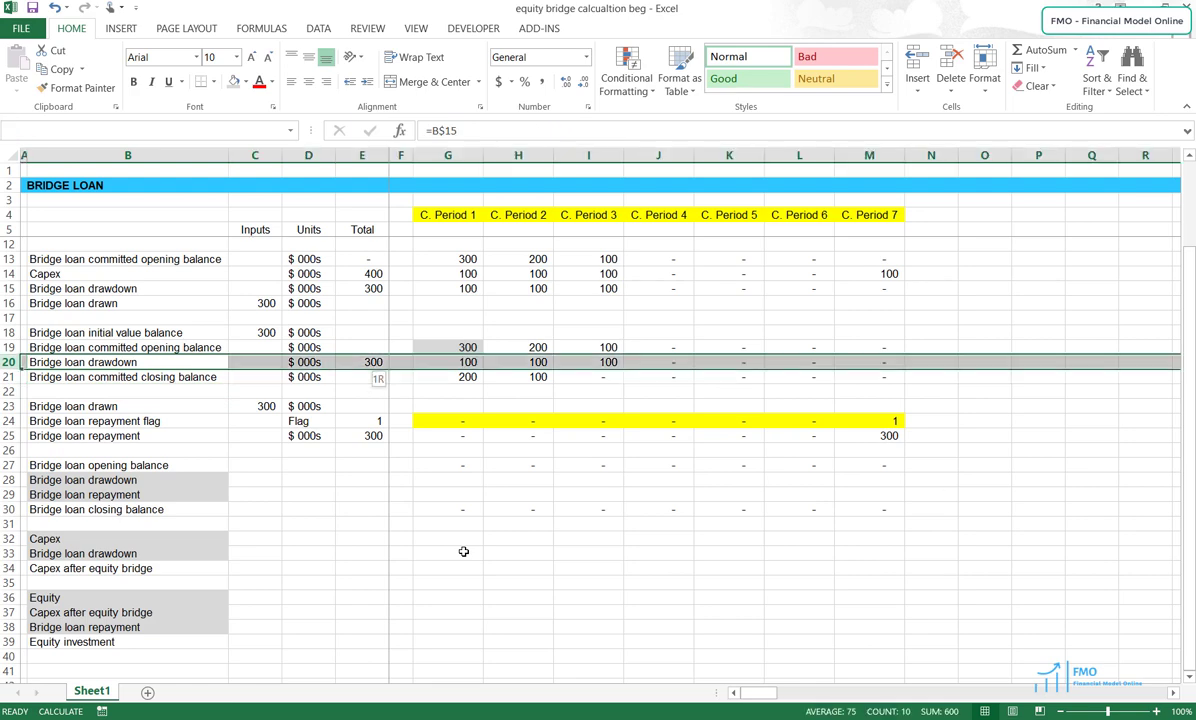
pyautogui.hotkey('ctrl', 'c')
pyautogui.press('Down')
pyautogui.press('Down')
pyautogui.press('Down')
pyautogui.press('Down')
pyautogui.press('Down')
pyautogui.press('Down')
pyautogui.press('Down')
pyautogui.press('Down')
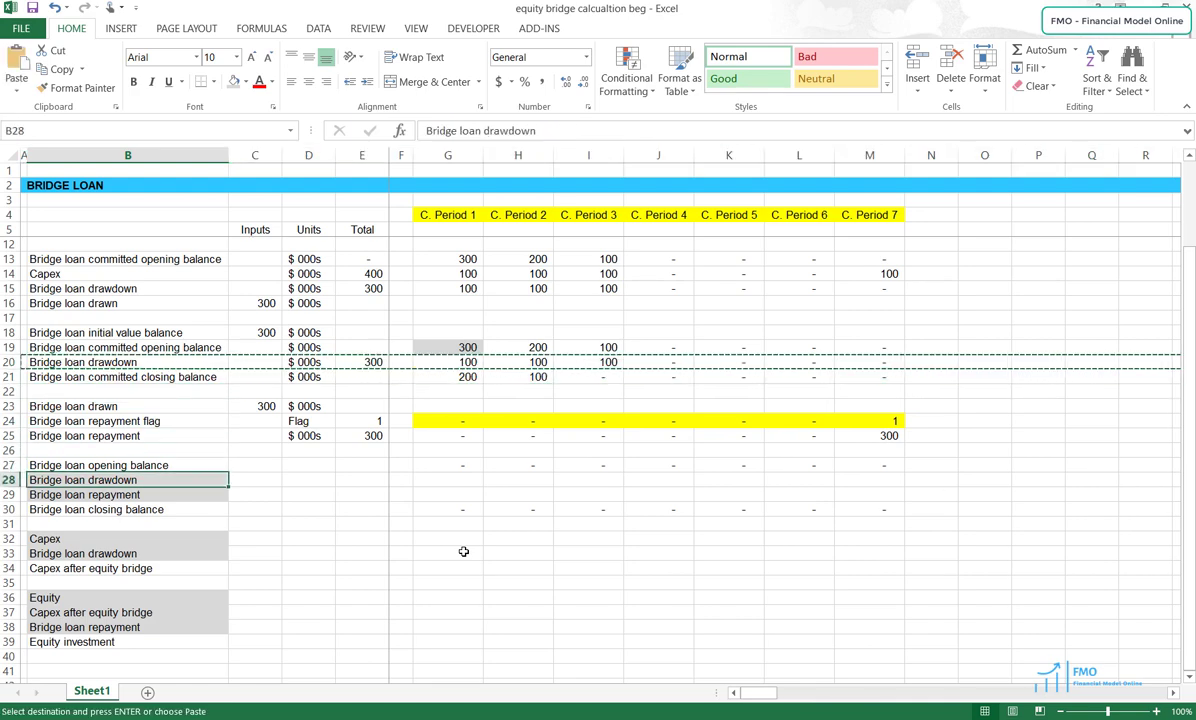
pyautogui.hotkey('shift', 'space')
pyautogui.press('Return')
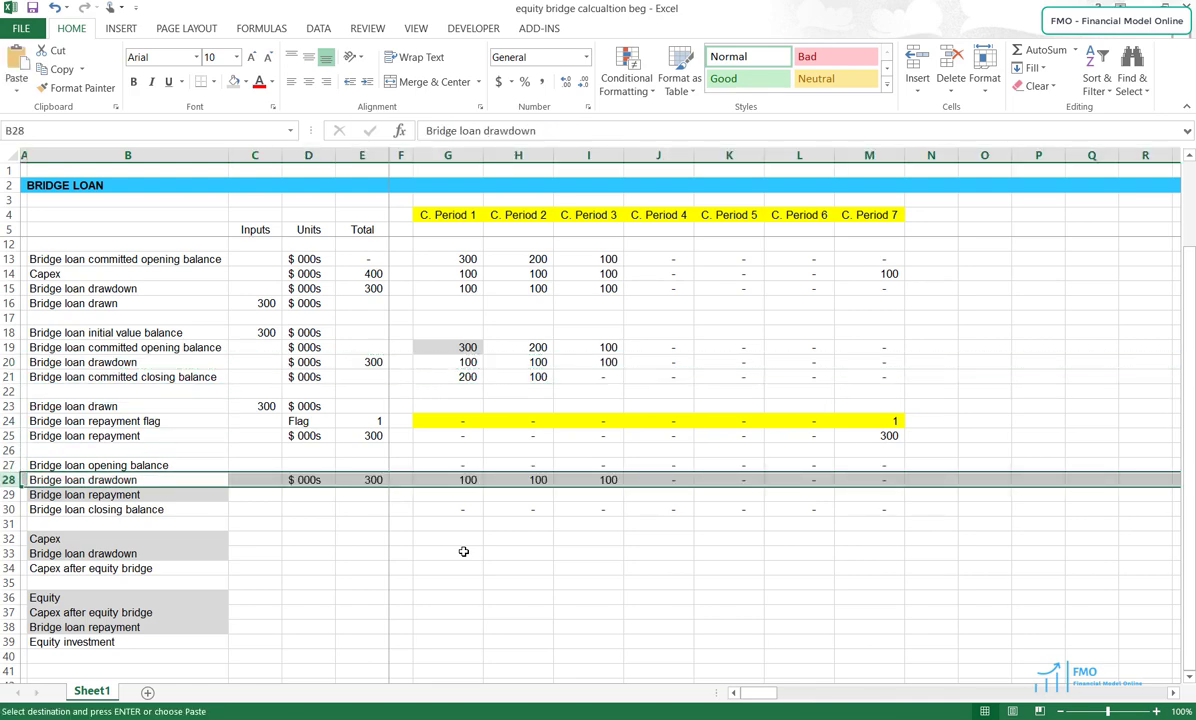
pyautogui.press('Escape')
# Link the repayment label in B29 to the bridge loan repayment line with the row-locked formula =B$25
pyautogui.press('Down')
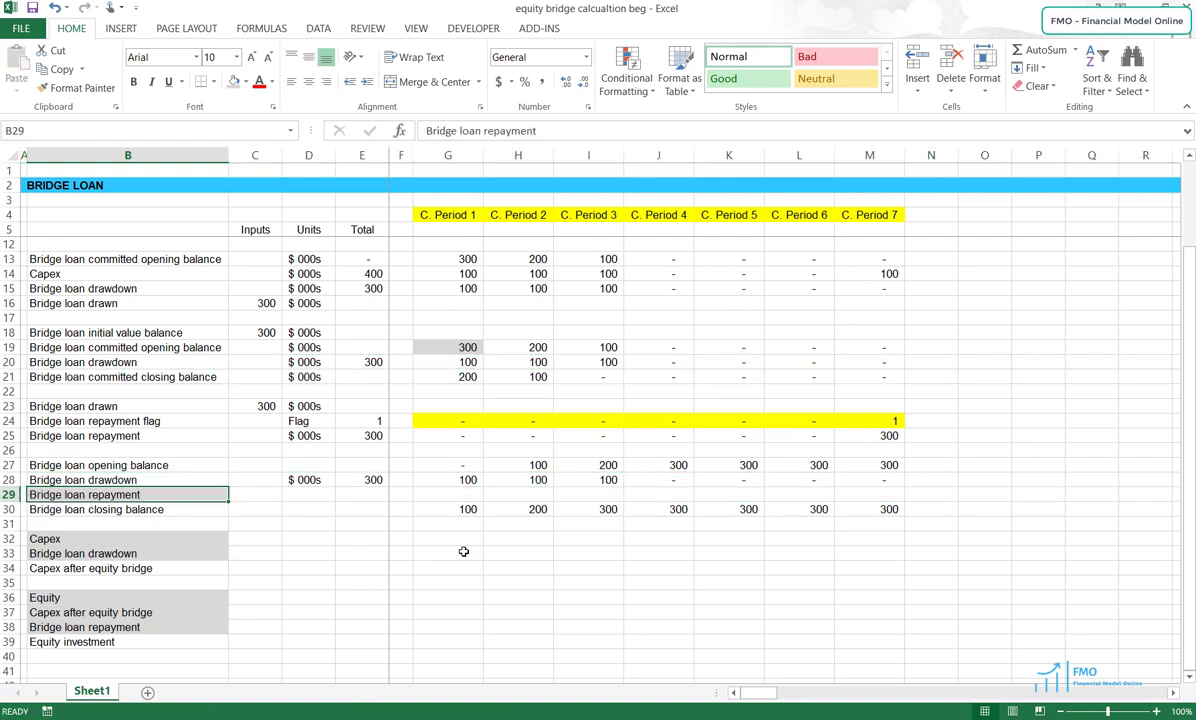
pyautogui.press('Up')
pyautogui.press('Up')
pyautogui.press('Up')
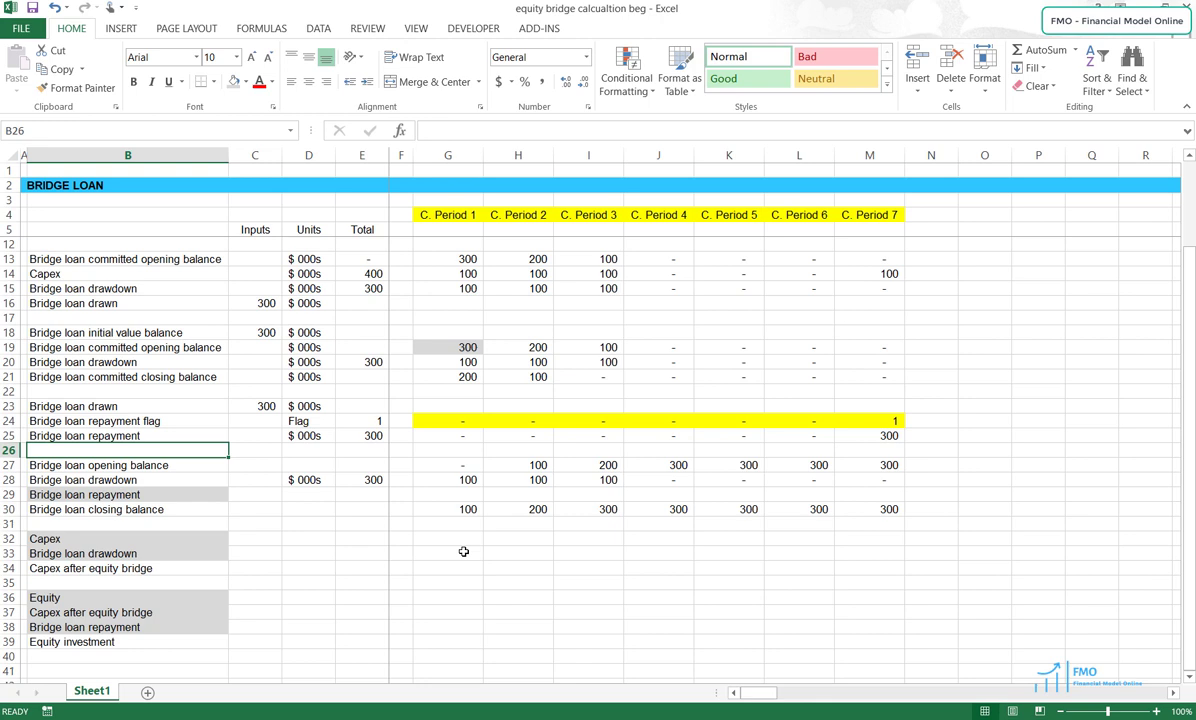
pyautogui.press('Up')
pyautogui.hotkey('ctrl', 'c')
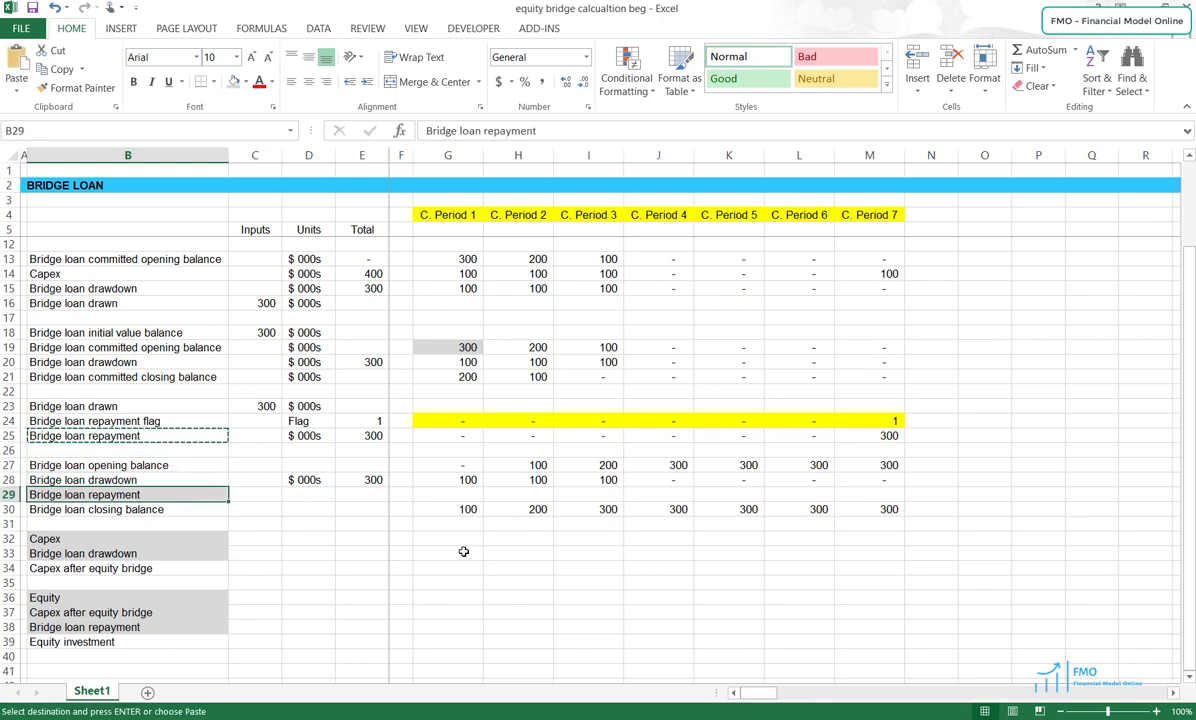
pyautogui.hotkey('alt', 'h')
pyautogui.press('v')
pyautogui.press('n')
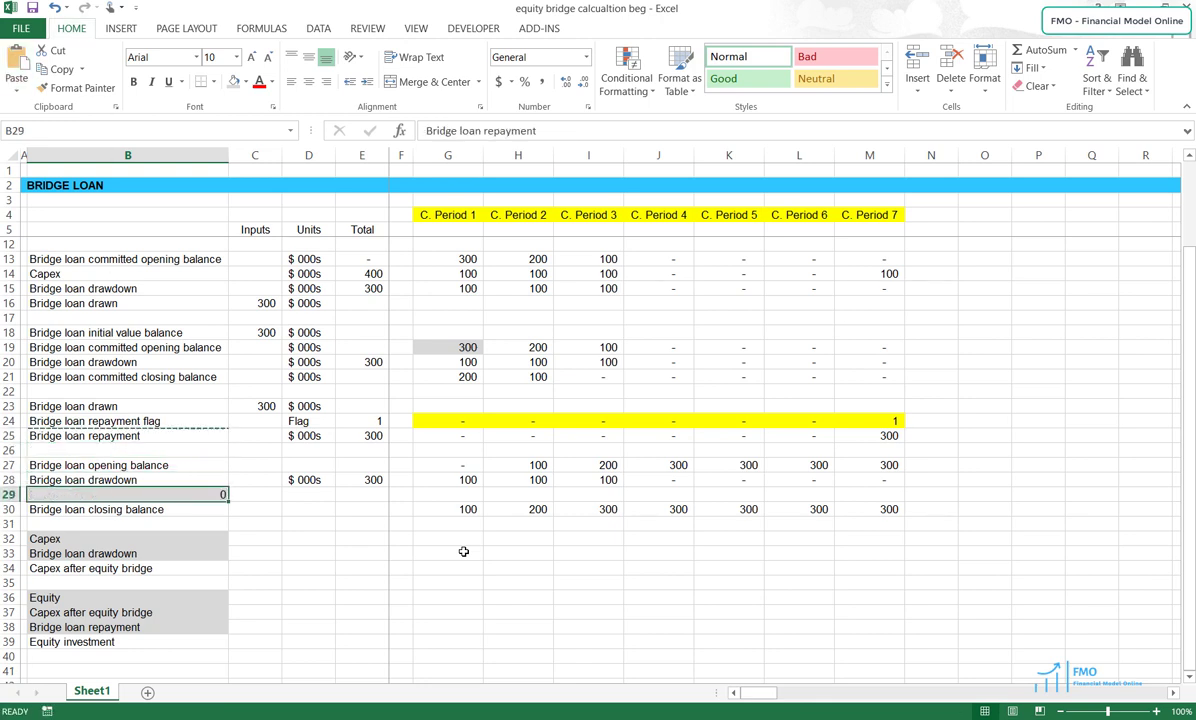
pyautogui.press('F2')
pyautogui.press('F4')
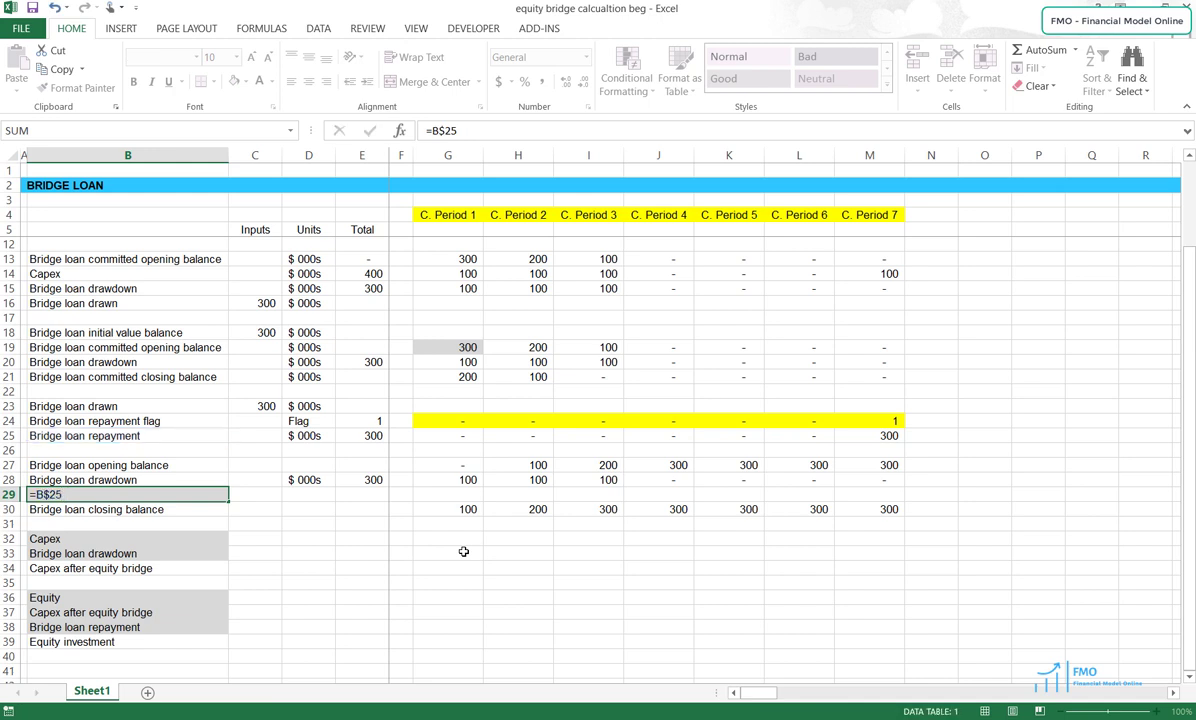
pyautogui.hotkey('ctrl', 'Return')
# Copy the linked formula in B29 across the repayment row through M29
pyautogui.hotkey('ctrl', 'c')
pyautogui.hotkey('shift', 'Right')
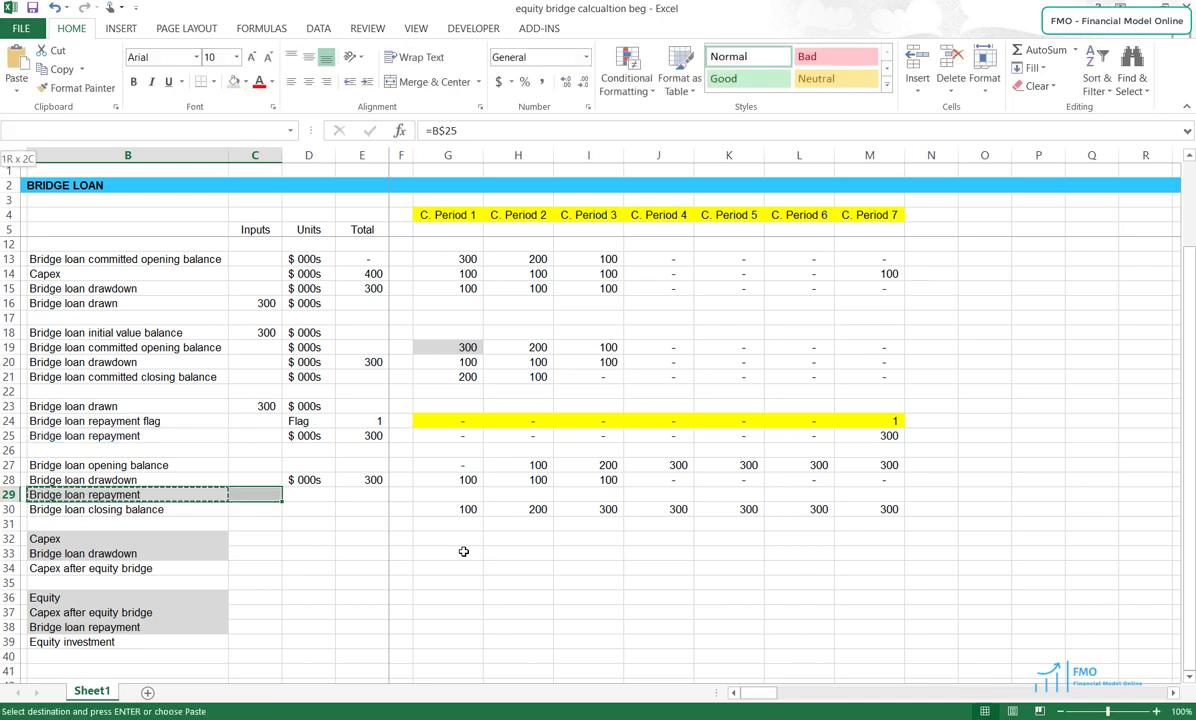
pyautogui.hotkey('shift', 'Right')
pyautogui.hotkey('shift', 'Right')
pyautogui.hotkey('shift', 'Right')
pyautogui.hotkey('shift', 'Right')
pyautogui.hotkey('shift', 'Right')
pyautogui.hotkey('shift', 'Right')
pyautogui.hotkey('shift', 'Right')
pyautogui.hotkey('shift', 'Right')
pyautogui.hotkey('shift', 'Right')
pyautogui.hotkey('shift', 'Right')
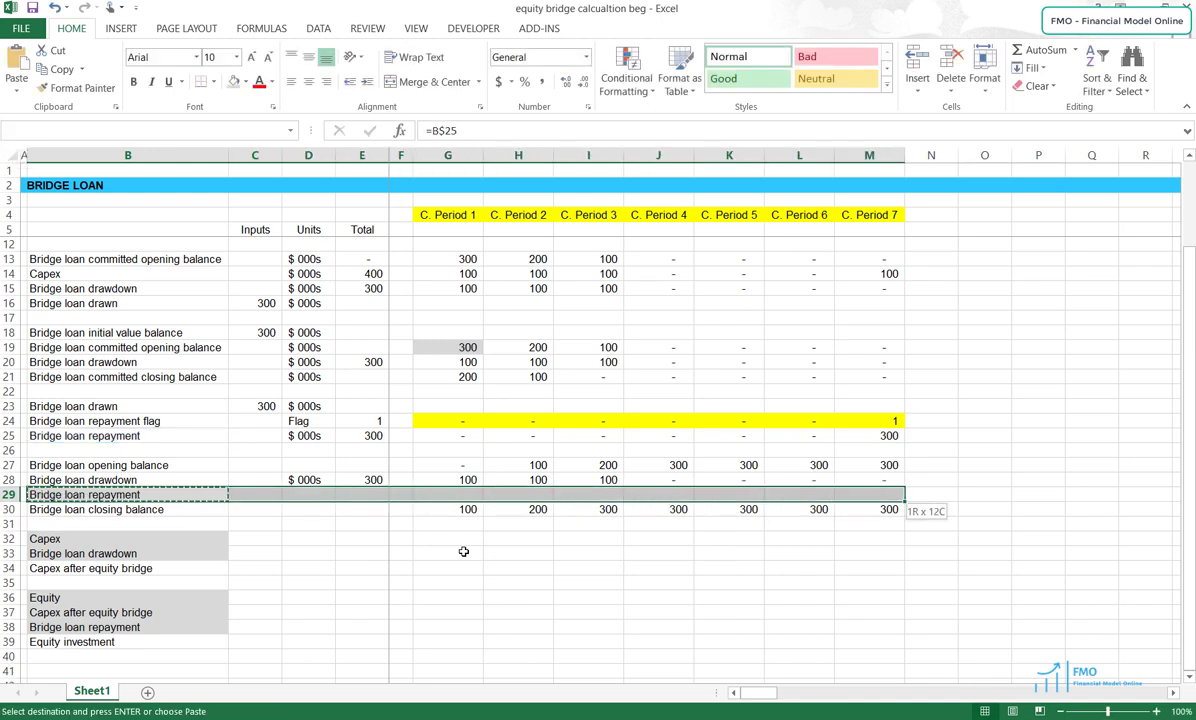
pyautogui.hotkey('ctrl', 'v')
# Apply only the formatting of drawdown row 28 to the bridge loan repayment row 29
pyautogui.press('Up')
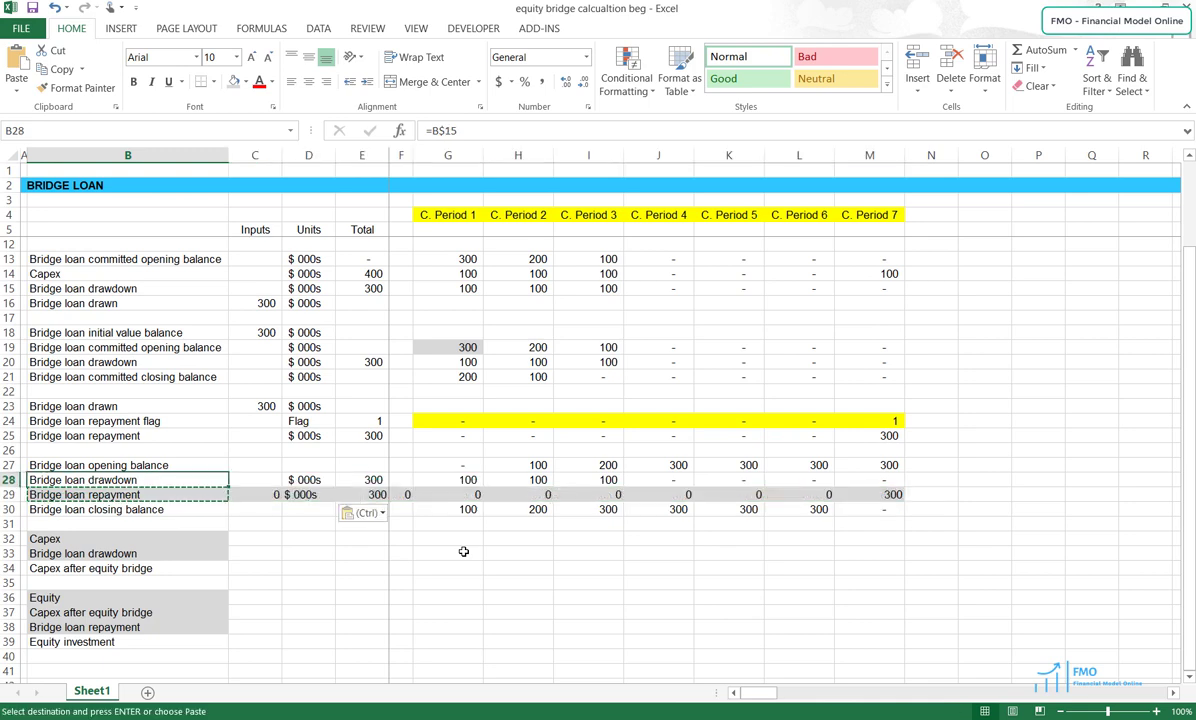
pyautogui.hotkey('shift', 'space')
pyautogui.hotkey('ctrl', 'c')
pyautogui.press('Down')
pyautogui.hotkey('shift', 'space')
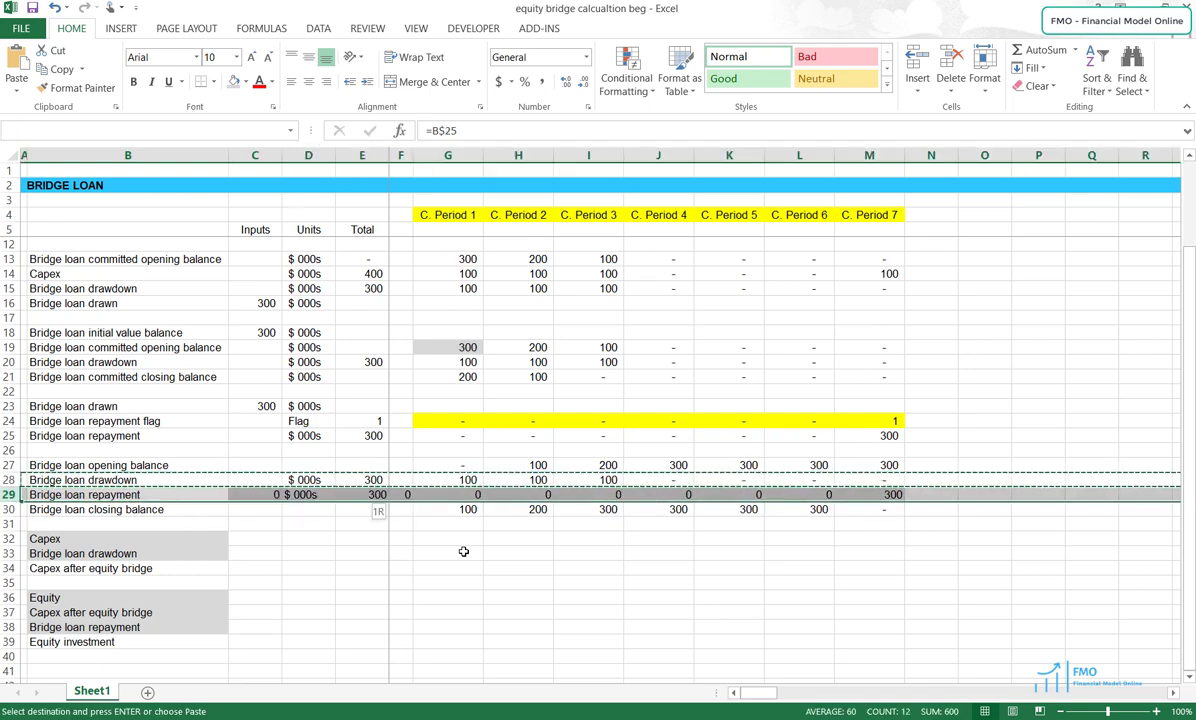
pyautogui.hotkey('alt', 'e')
pyautogui.press('s')
pyautogui.press('t')
pyautogui.press('Return')
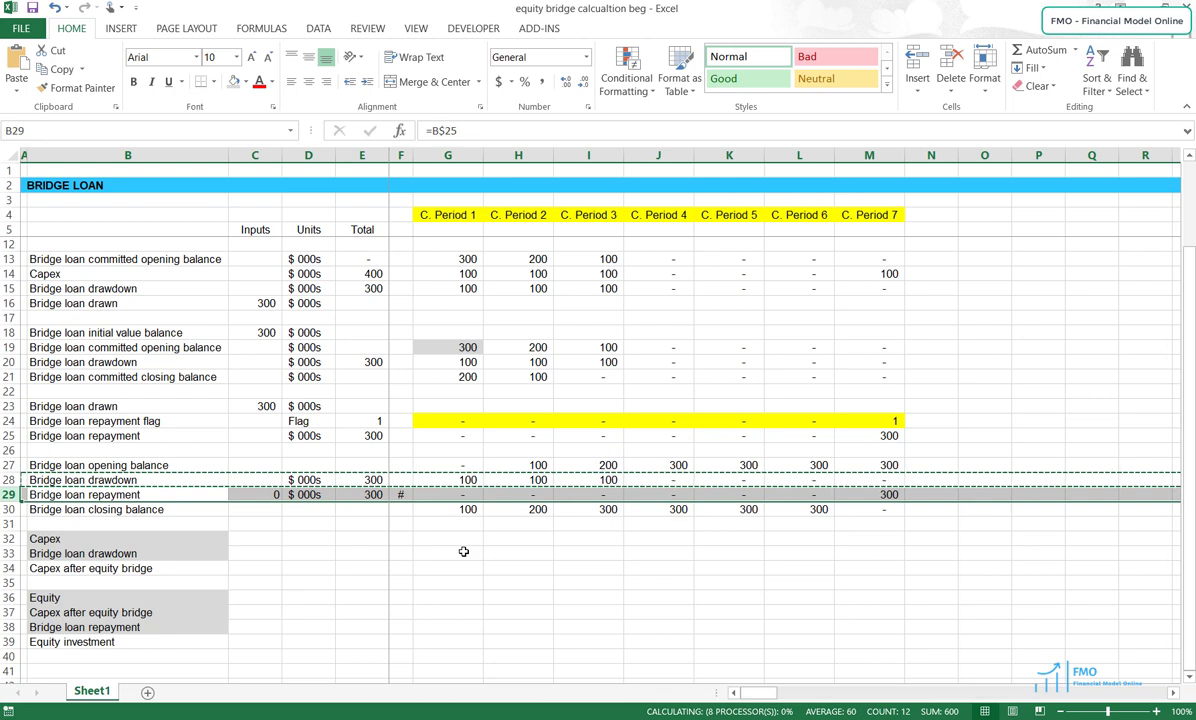
pyautogui.press('Right')
pyautogui.press('Escape')
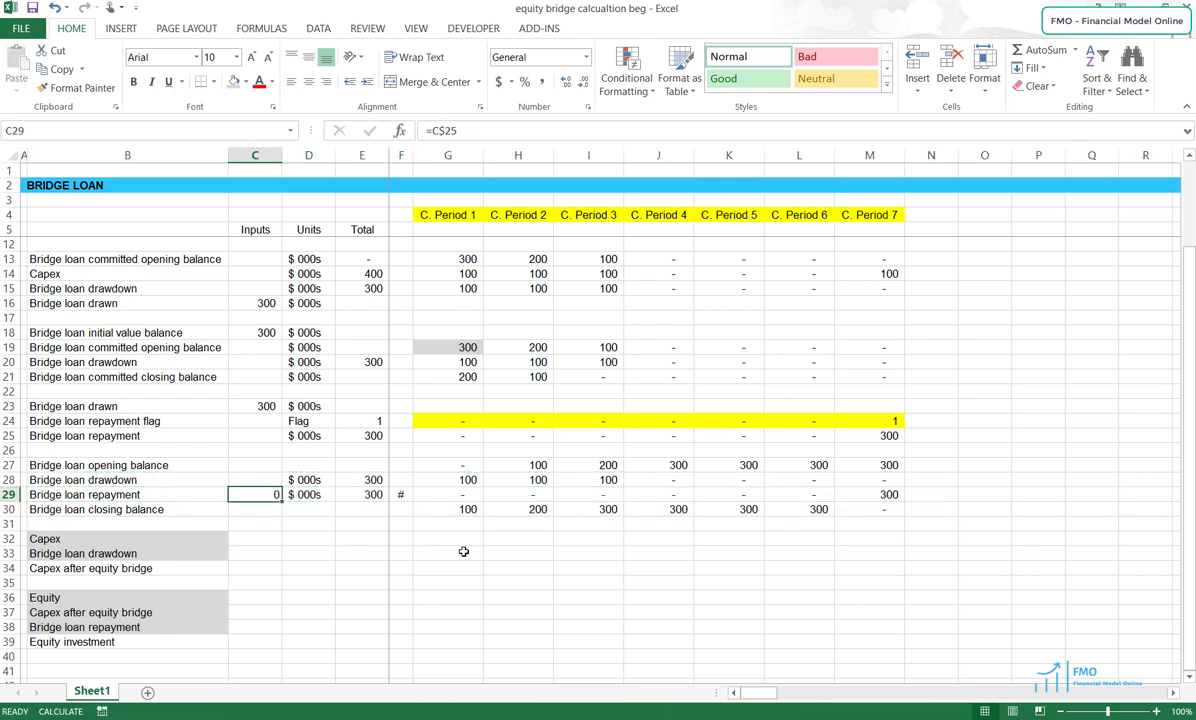
# Clear the unneeded linked formulas from C29 and F29 in the repayment row
pyautogui.press('Delete')
pyautogui.press('Right')
pyautogui.press('Right')
pyautogui.press('Right')
pyautogui.press('Delete')
# Enter the unit $ 000s for the bridge loan opening balance in D27 and closing balance in D30
pyautogui.press('Up')
pyautogui.press('Up')
pyautogui.press('Left')
pyautogui.press('Left')
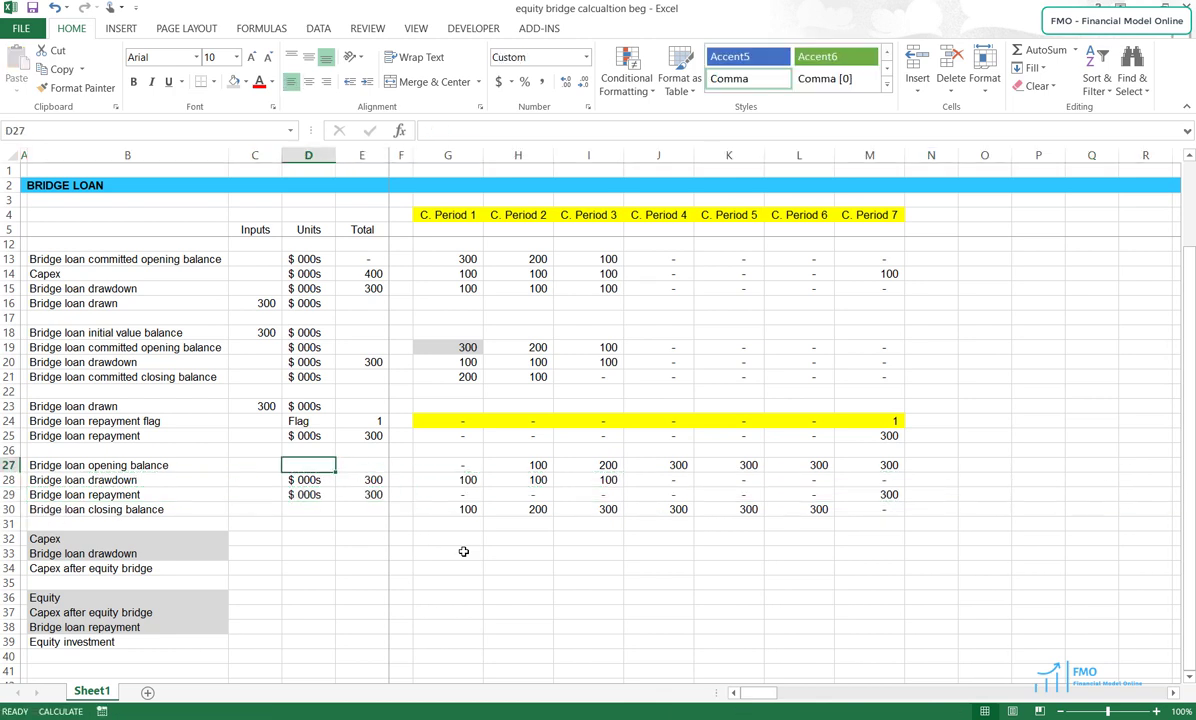
pyautogui.write('$ 000s')
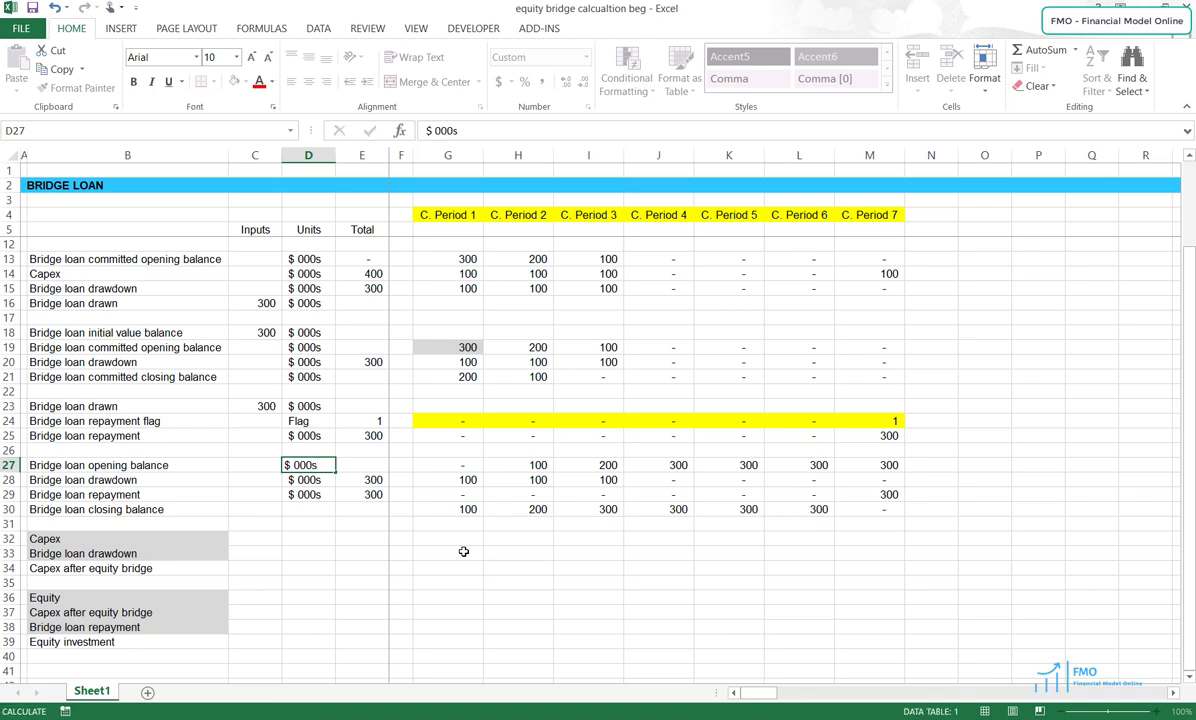
pyautogui.press('Return')
pyautogui.press('Down')
pyautogui.press('Down')
pyautogui.press('Down')
pyautogui.press('Up')
pyautogui.write('$ 000s')
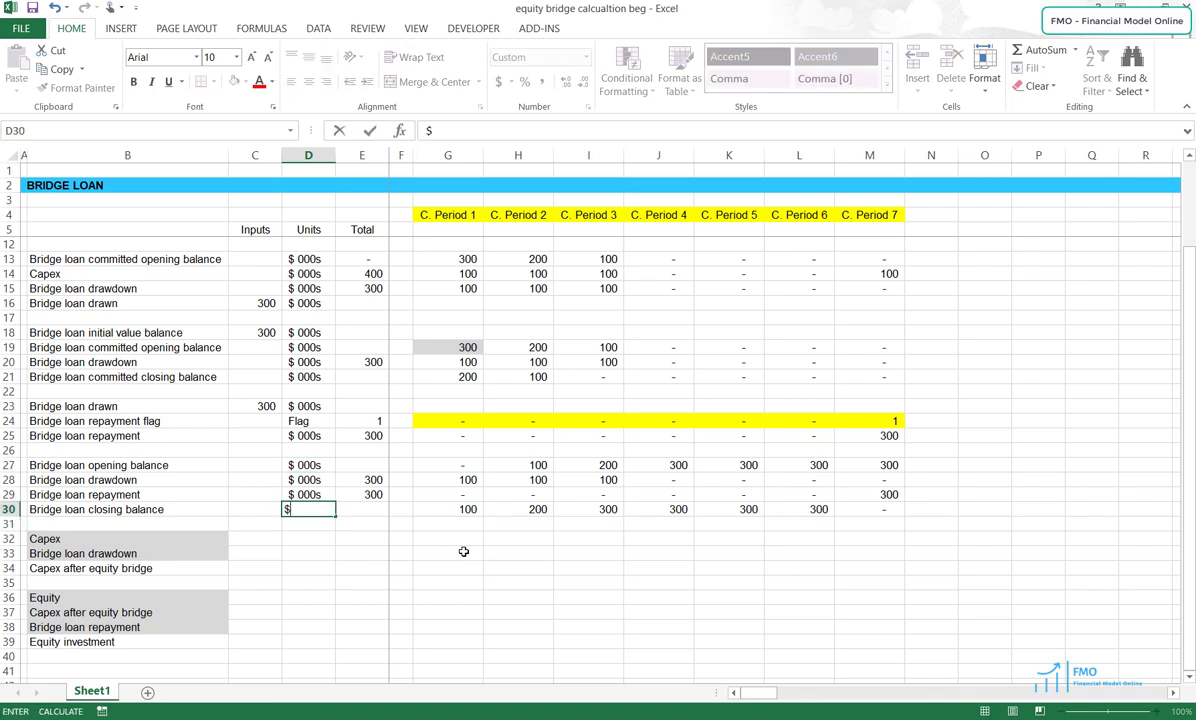
pyautogui.hotkey('ctrl', 'Return')
# Highlight rows 27 to 30 to review the completed bridge loan balance block
pyautogui.press('Up')
pyautogui.press('Up')
pyautogui.press('Up')
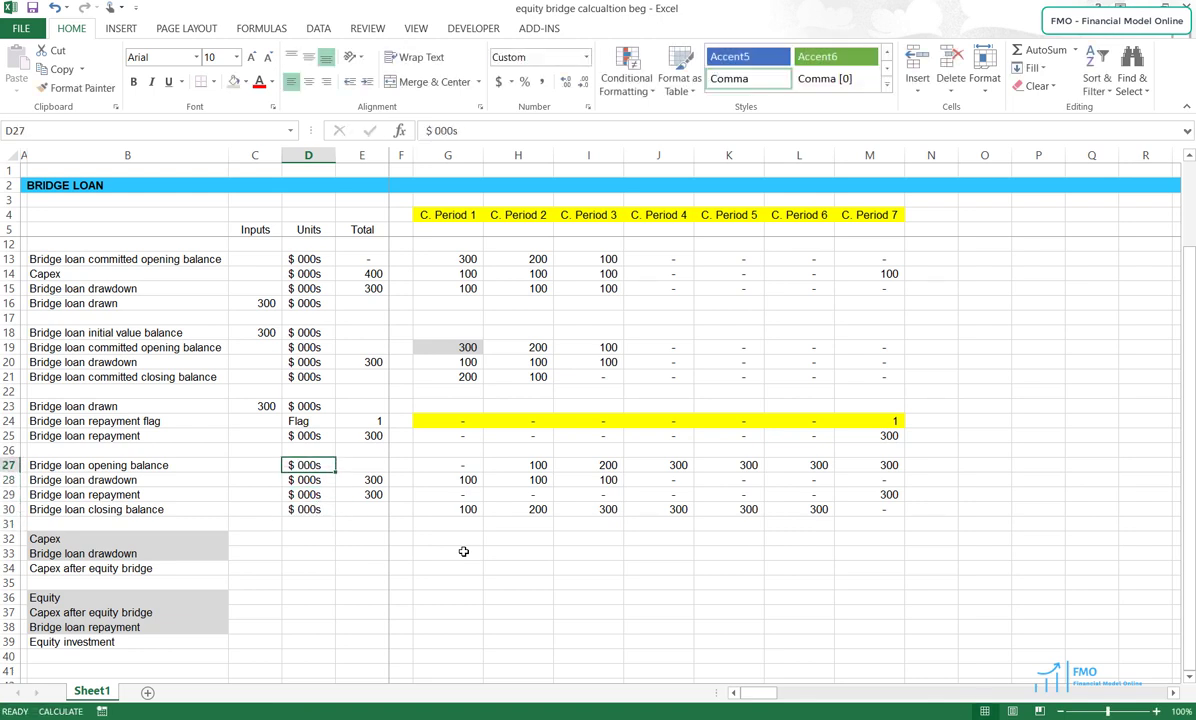
pyautogui.hotkey('shift', 'space')
pyautogui.hotkey('shift', 'Down')
pyautogui.hotkey('shift', 'Down')
pyautogui.hotkey('shift', 'Down')
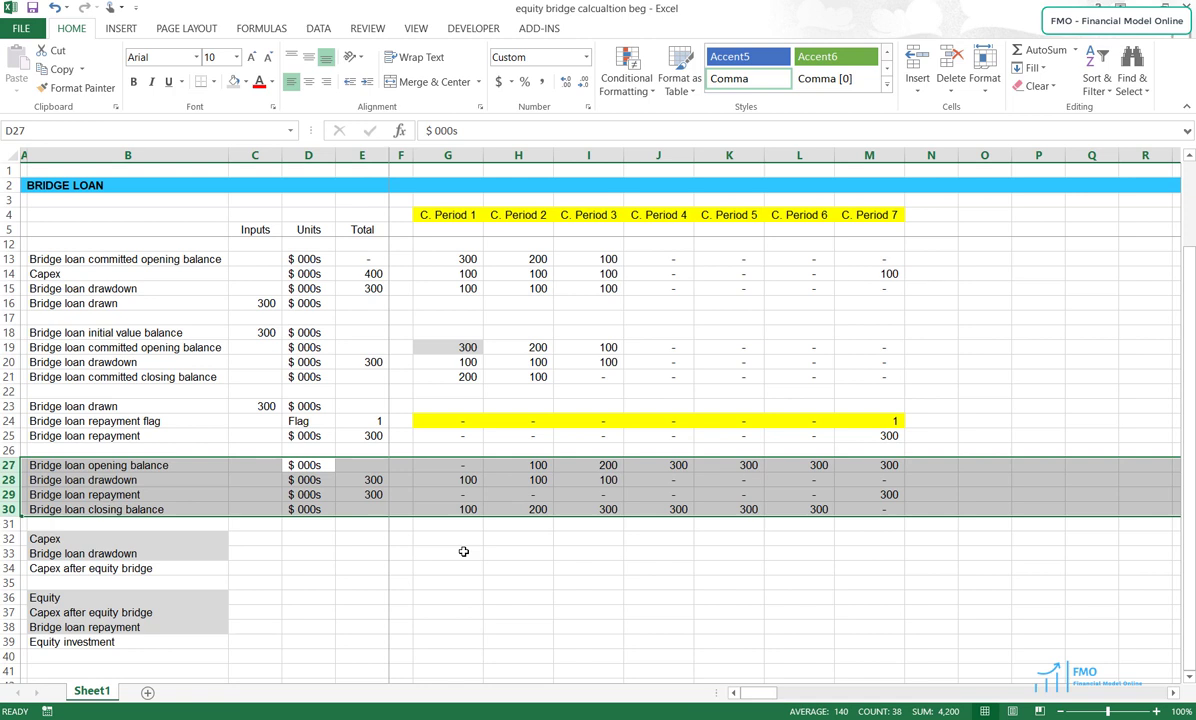
# Examine the line items of the capex after equity bridge and equity investment blocks in rows 32 to 39
pyautogui.press('Down')
pyautogui.press('Down')
pyautogui.press('Down')
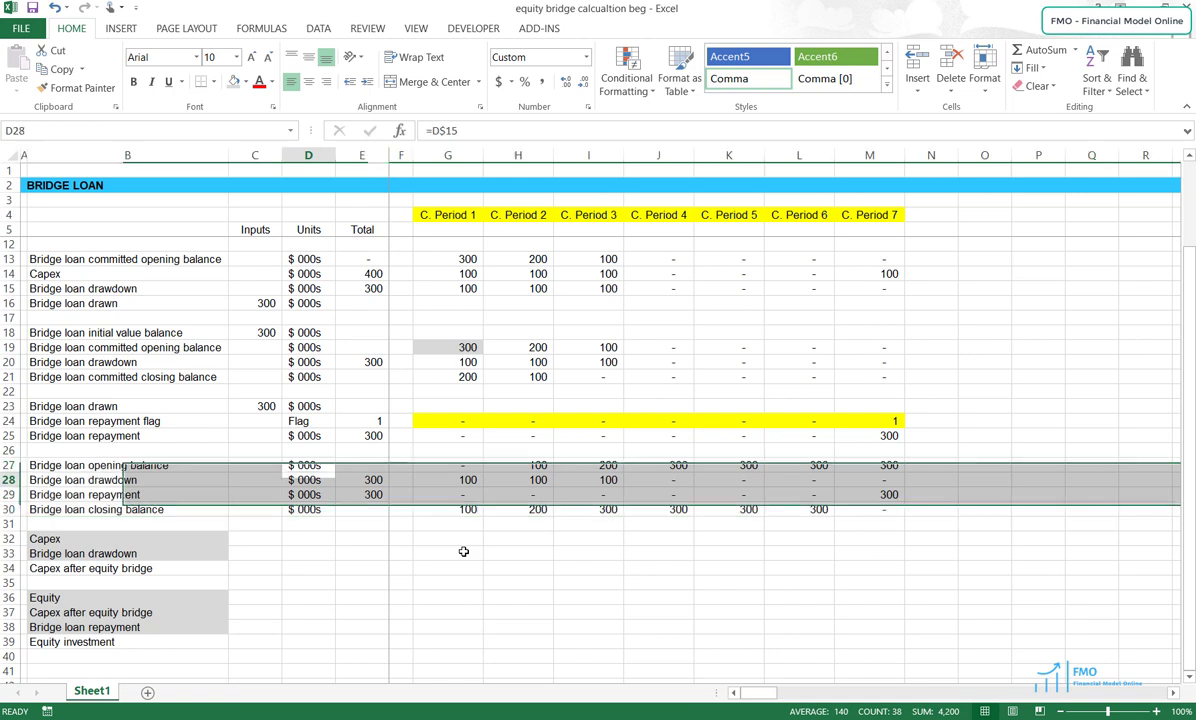
pyautogui.press('Left')
pyautogui.press('Left')
pyautogui.press('Down')
pyautogui.press('Down')
pyautogui.press('Down')
pyautogui.press('Down')
pyautogui.press('Down')
pyautogui.press('Down')
pyautogui.press('Down')
pyautogui.press('Down')
pyautogui.press('Down')
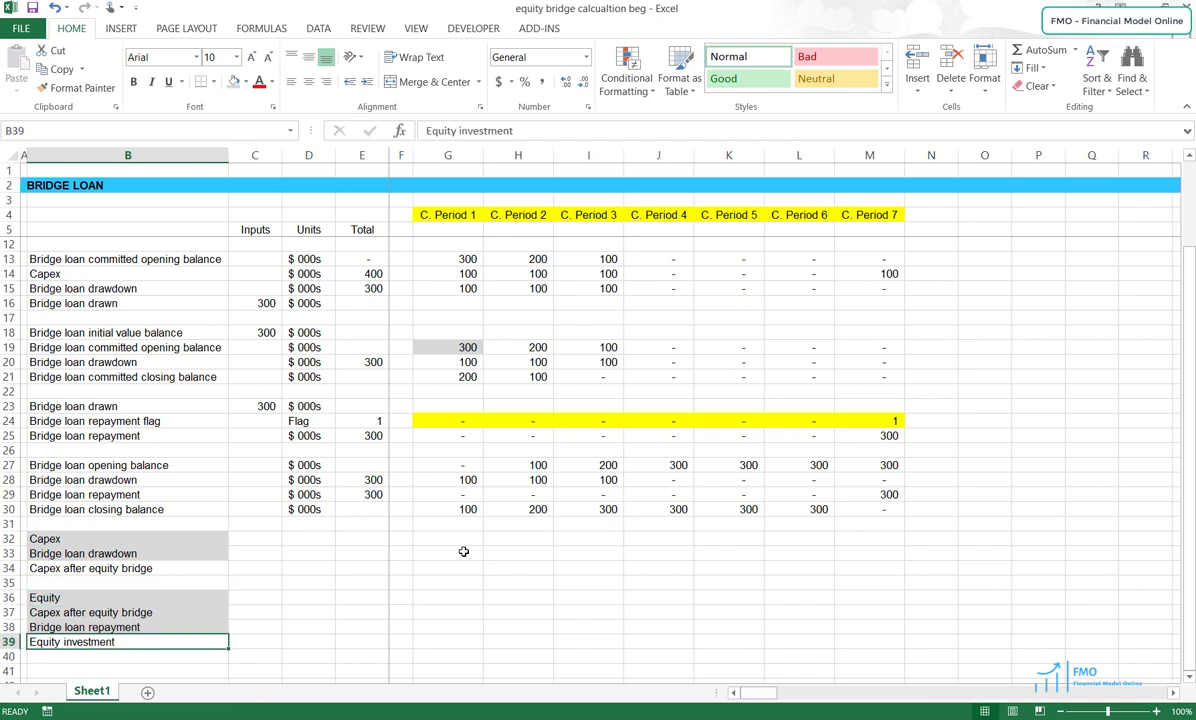
pyautogui.press('Up')
pyautogui.press('Up')
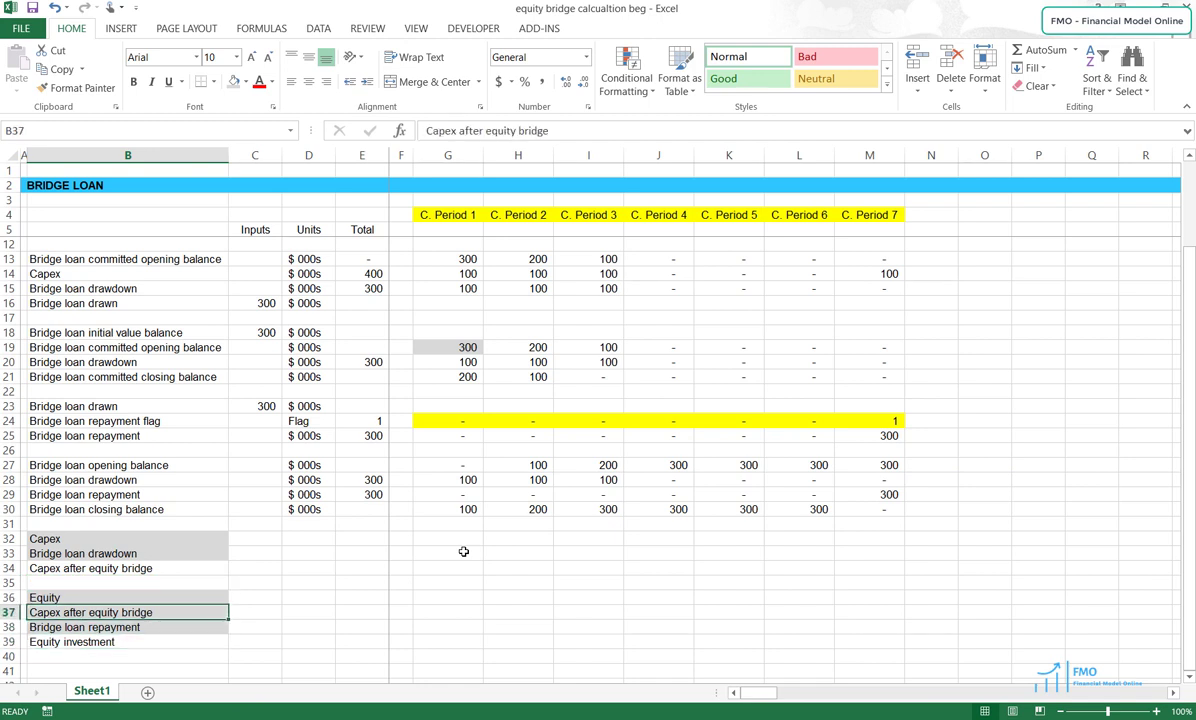
pyautogui.press('Down')
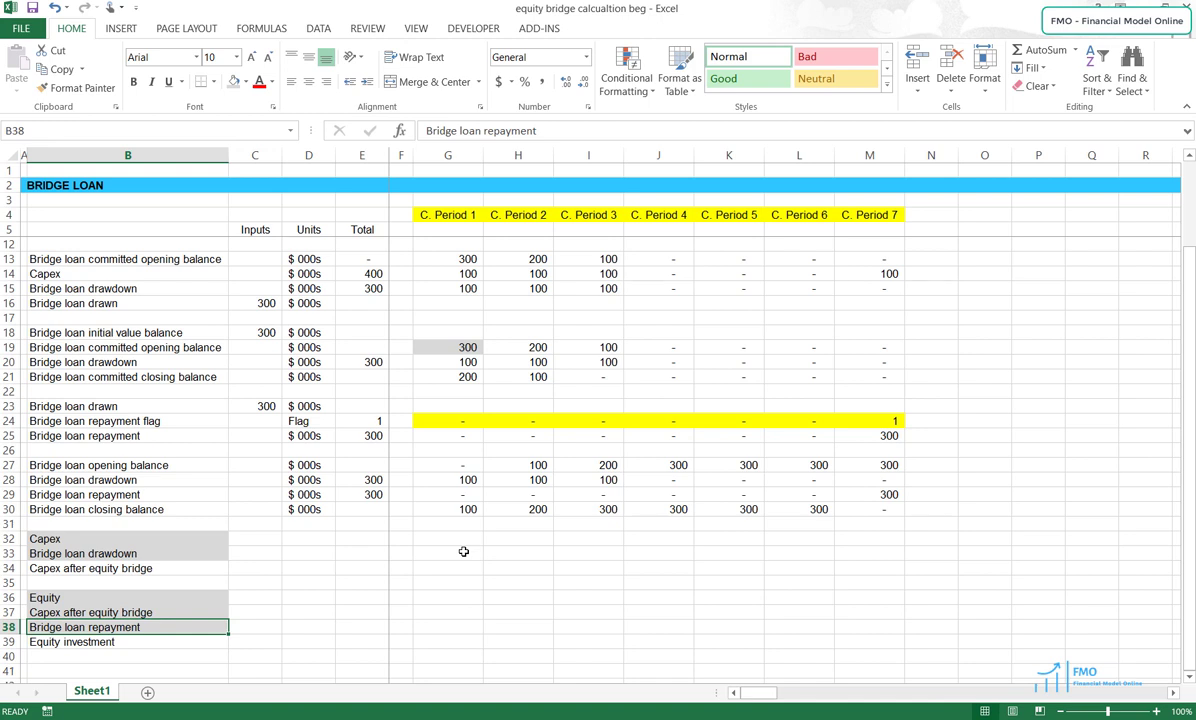
pyautogui.press('Up')
pyautogui.press('Up')
pyautogui.press('Up')
pyautogui.press('Up')
pyautogui.press('Up')
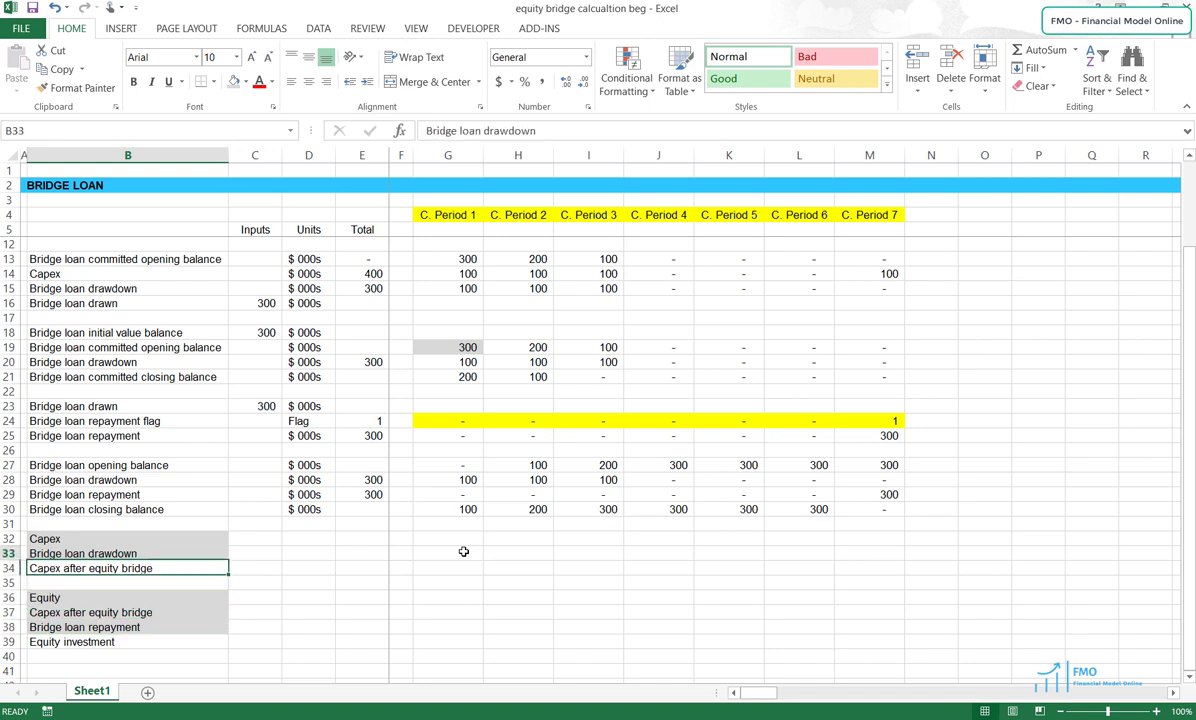
pyautogui.press('Up')
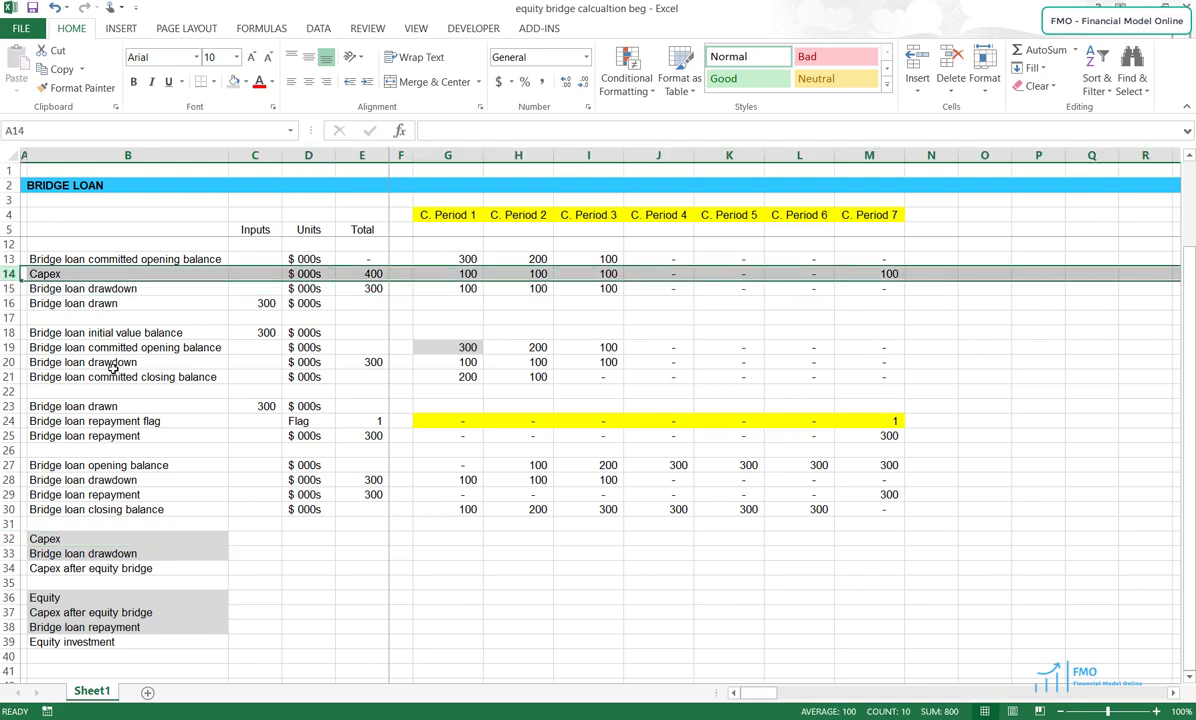
# Copy the whole Capex row 14 into the Capex line in row 32
pyautogui.click(10, 273)
pyautogui.hotkey('ctrl', 'c')
pyautogui.click(10, 538)
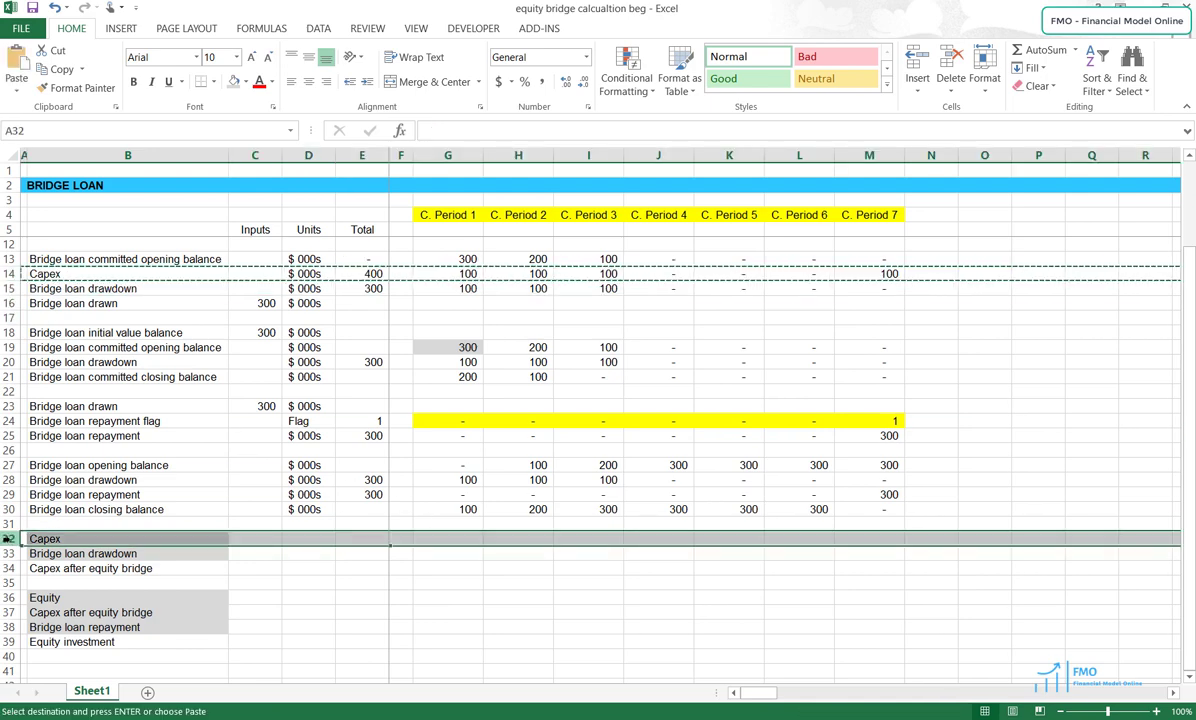
pyautogui.press('Return')
# Copy the whole Bridge loan drawdown row 28 into the Bridge loan drawdown line in row 33
pyautogui.click(185, 556)
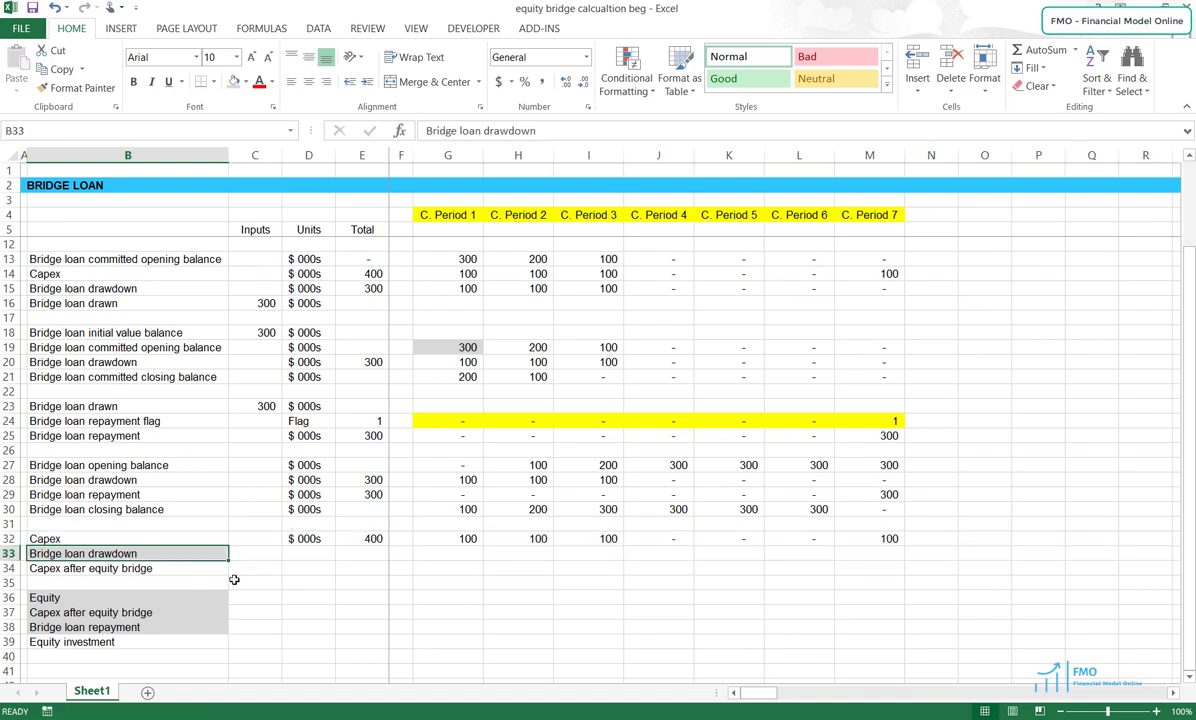
pyautogui.click(10, 480)
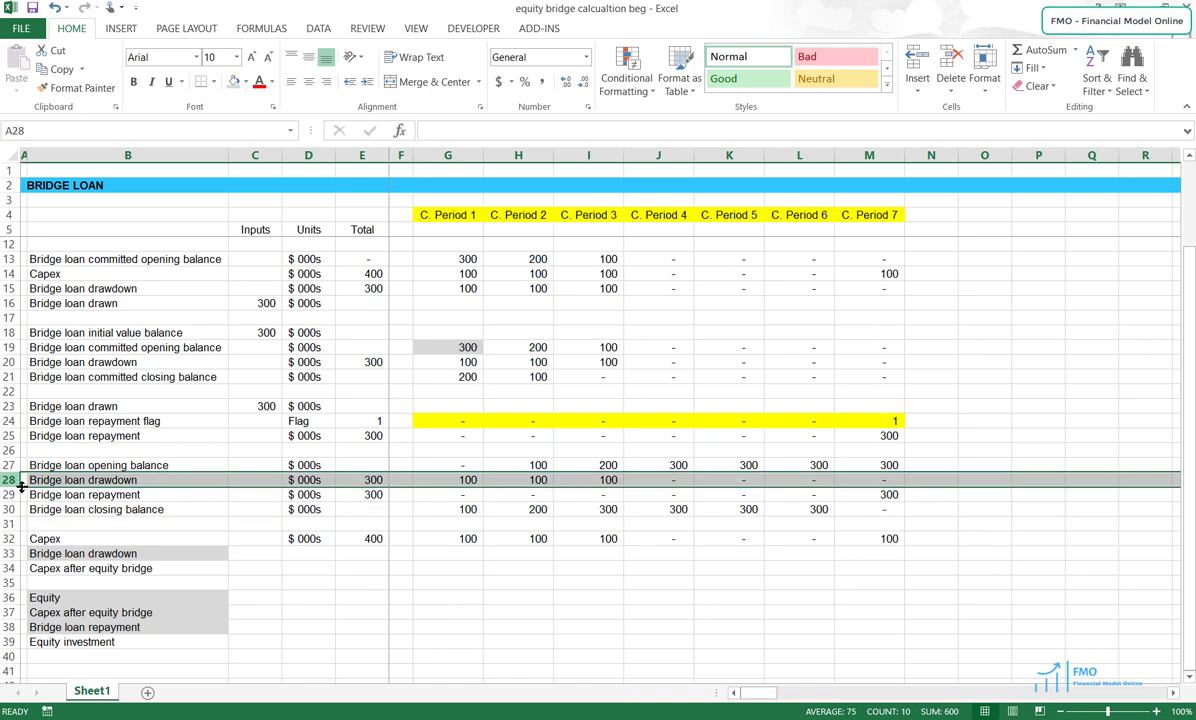
pyautogui.hotkey('ctrl', 'c')
pyautogui.click(10, 553)
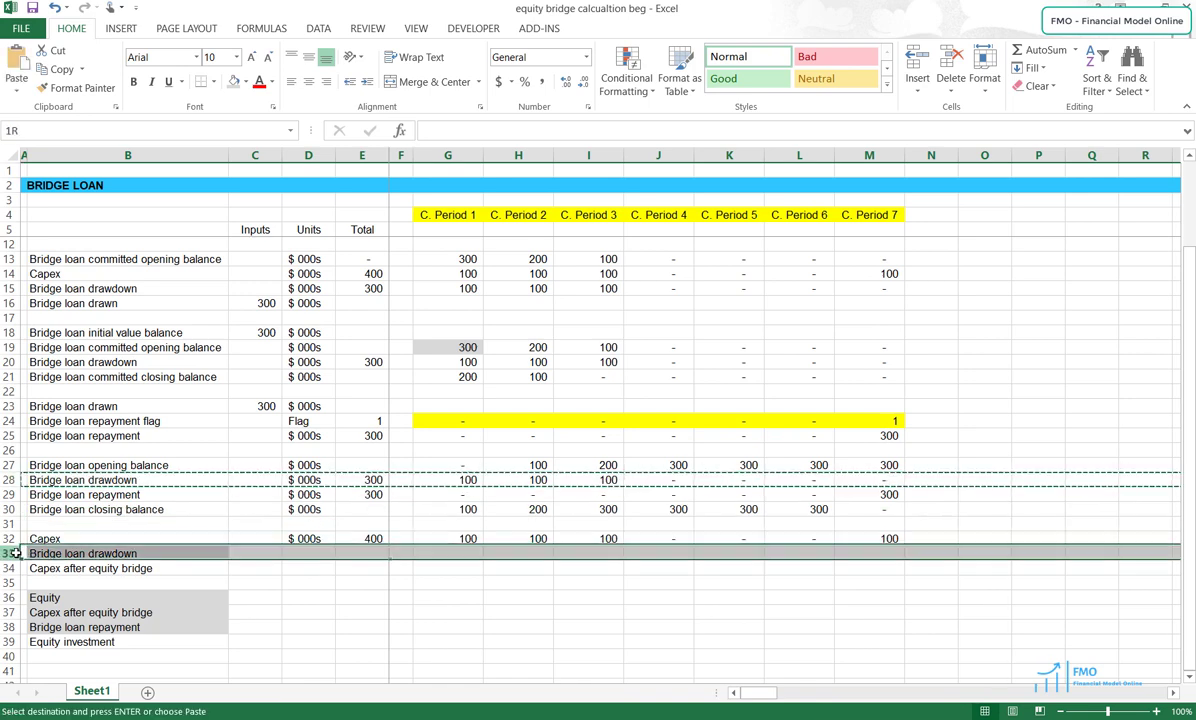
pyautogui.press('Return')
# Start the Capex after equity bridge formula for Period 1 in G34 with a reference to the Capex in G32
pyautogui.click(355, 584)
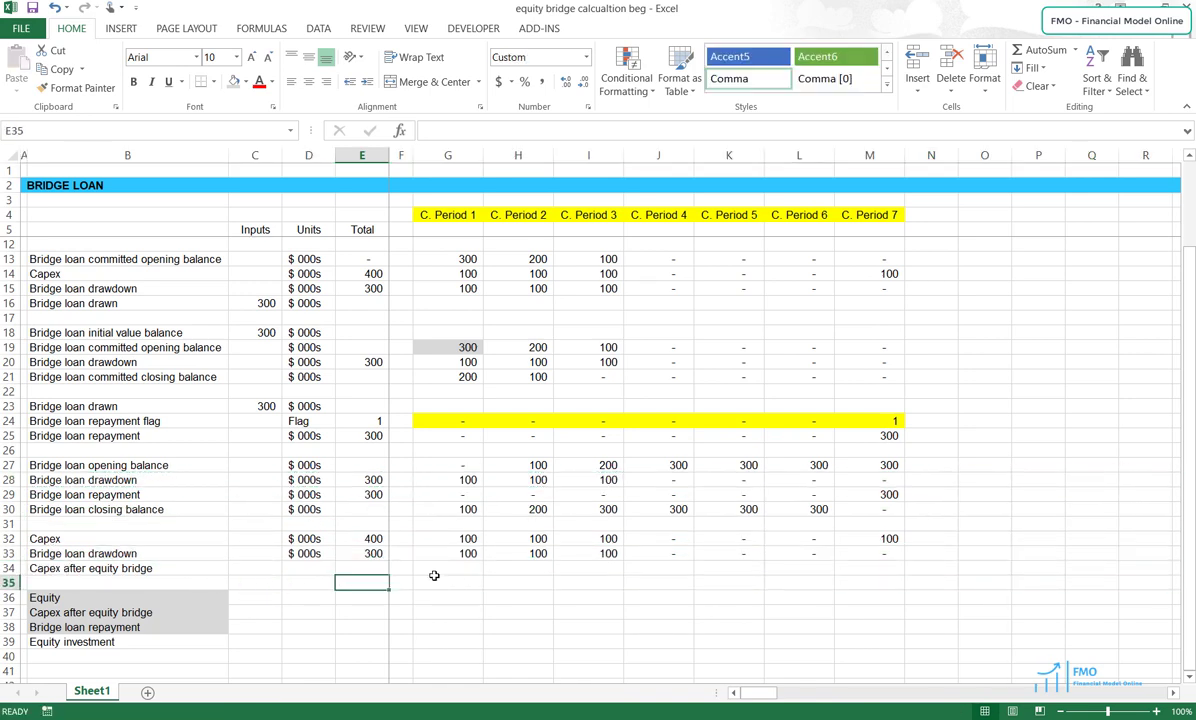
pyautogui.click(437, 570)
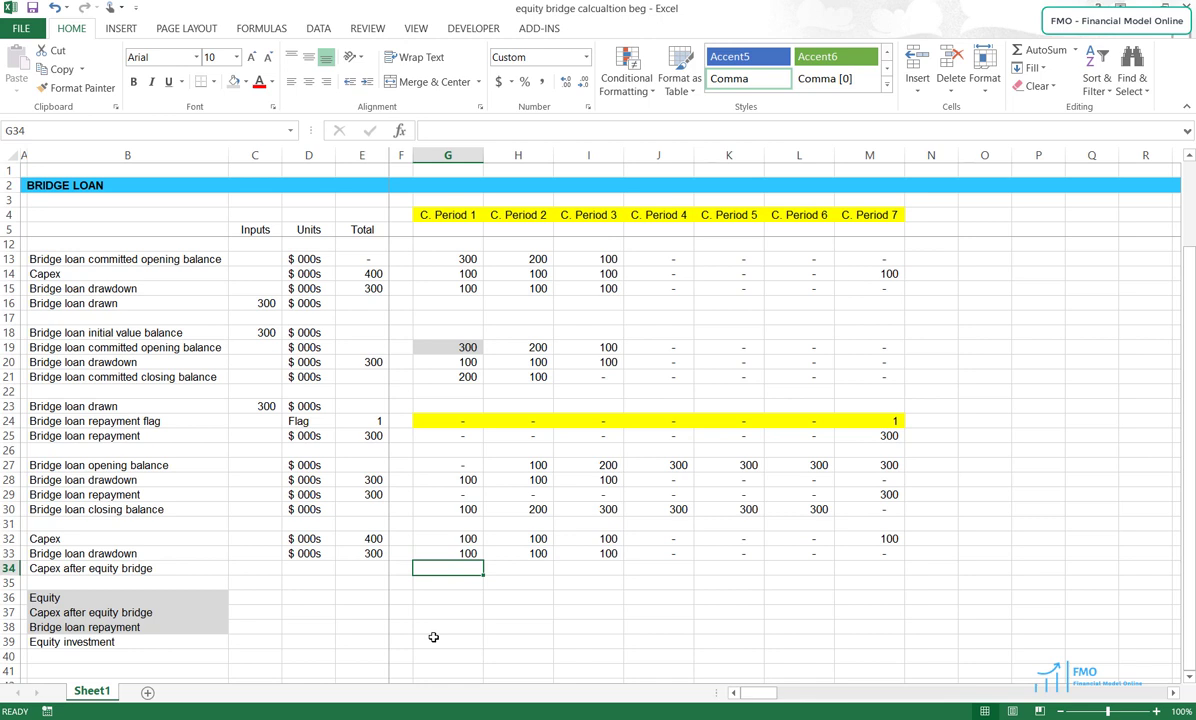
pyautogui.write('=')
pyautogui.press('Up')
pyautogui.press('Up')
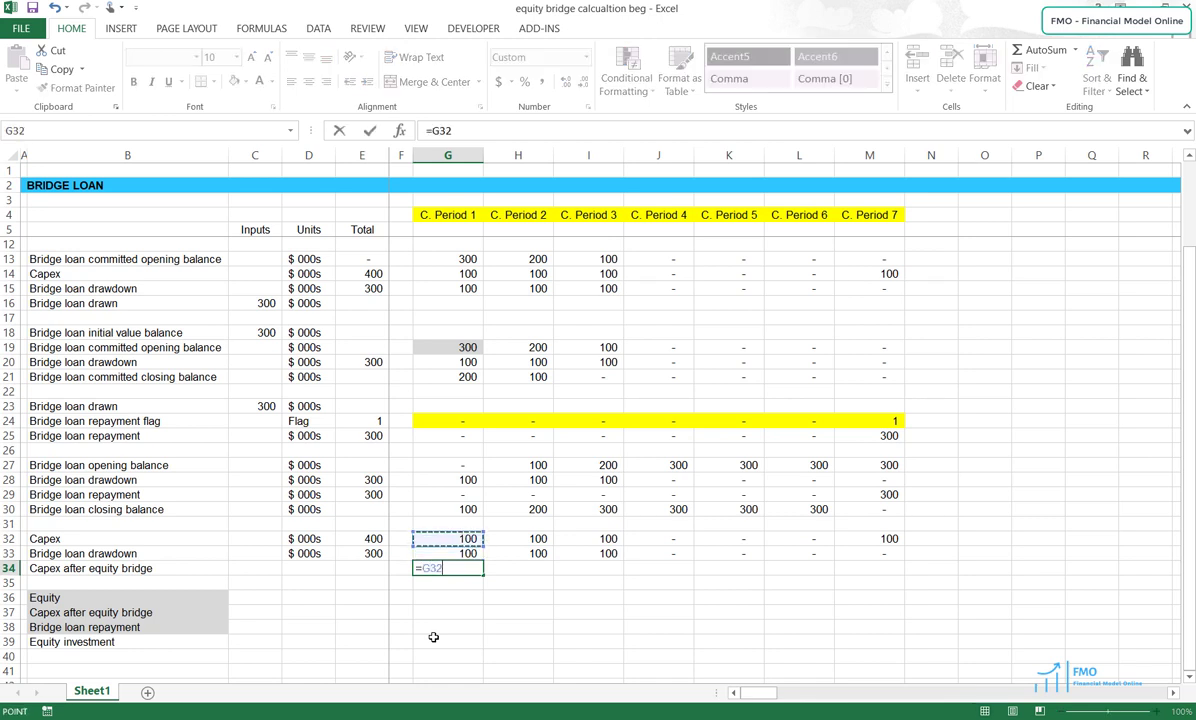
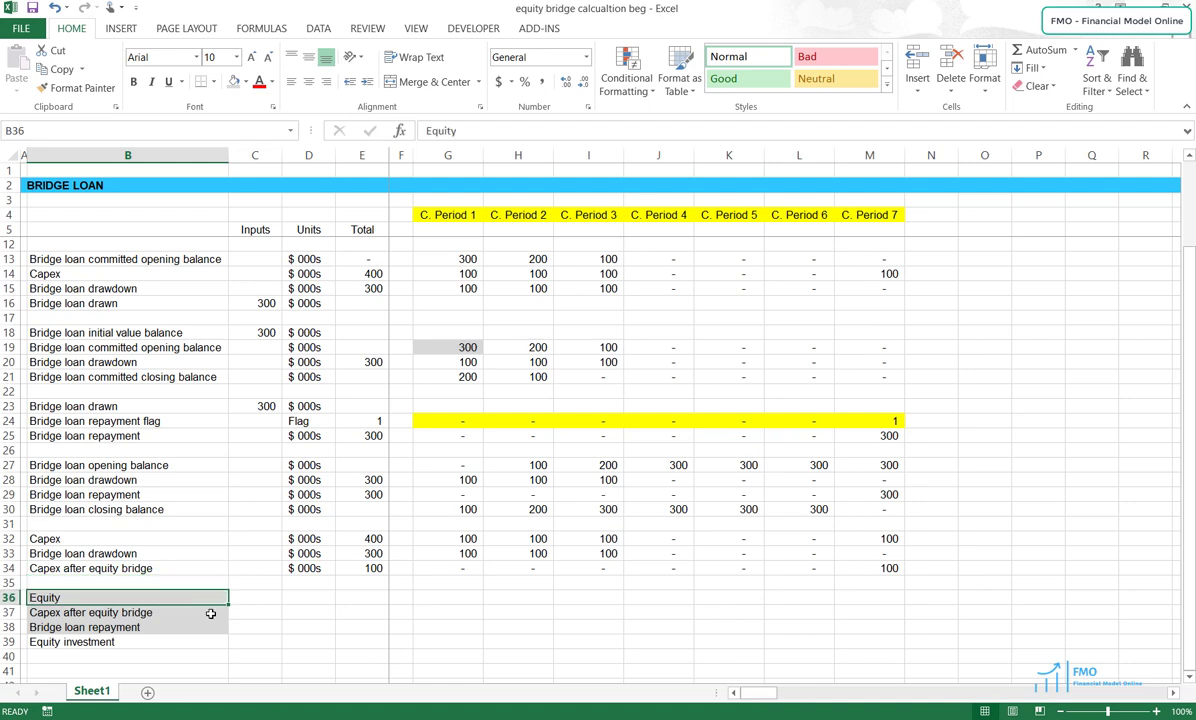
# Link the Equity label in B36 to the equity input row with the row-anchored formula =B$9
pyautogui.scroll(2, 318, 639)
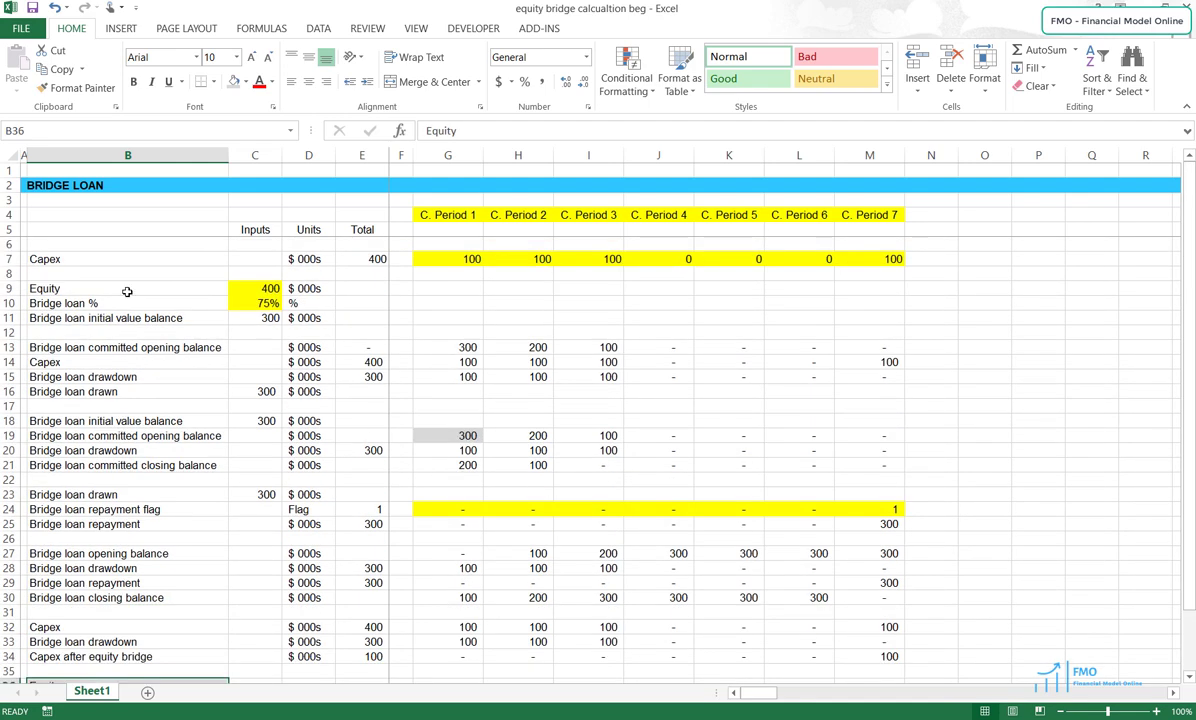
pyautogui.click(127, 291)
pyautogui.hotkey('ctrl', 'c')
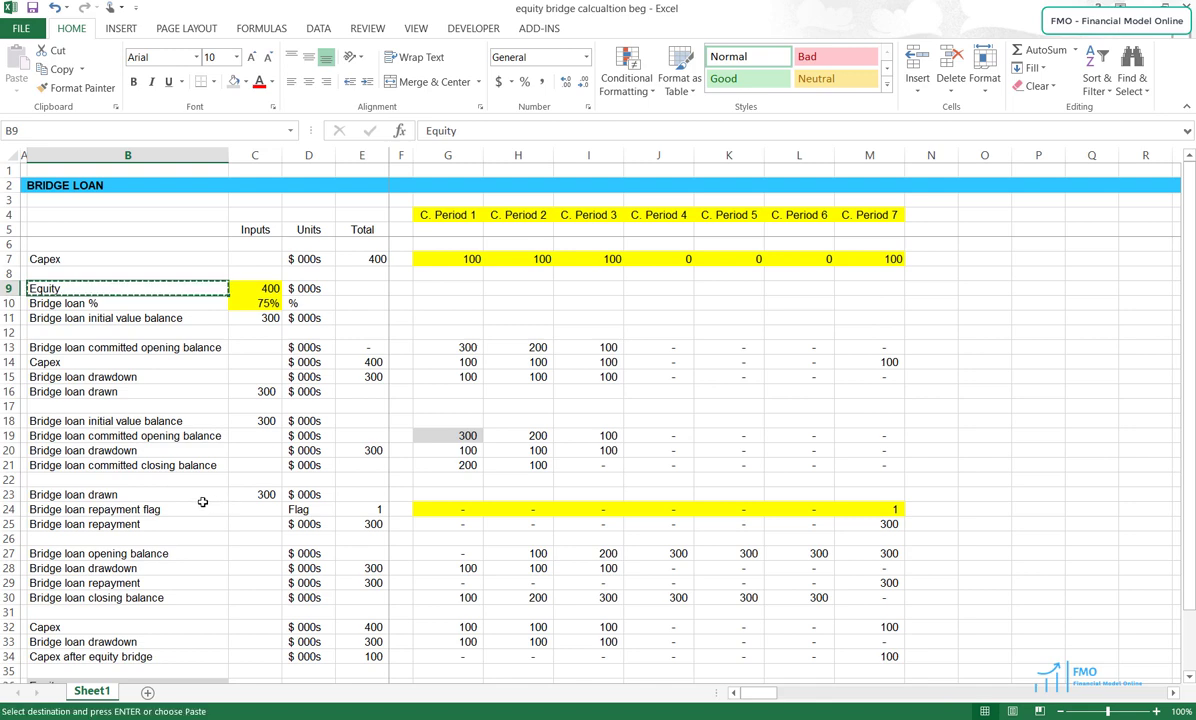
pyautogui.scroll(-3, 186, 518)
pyautogui.click(128, 552)
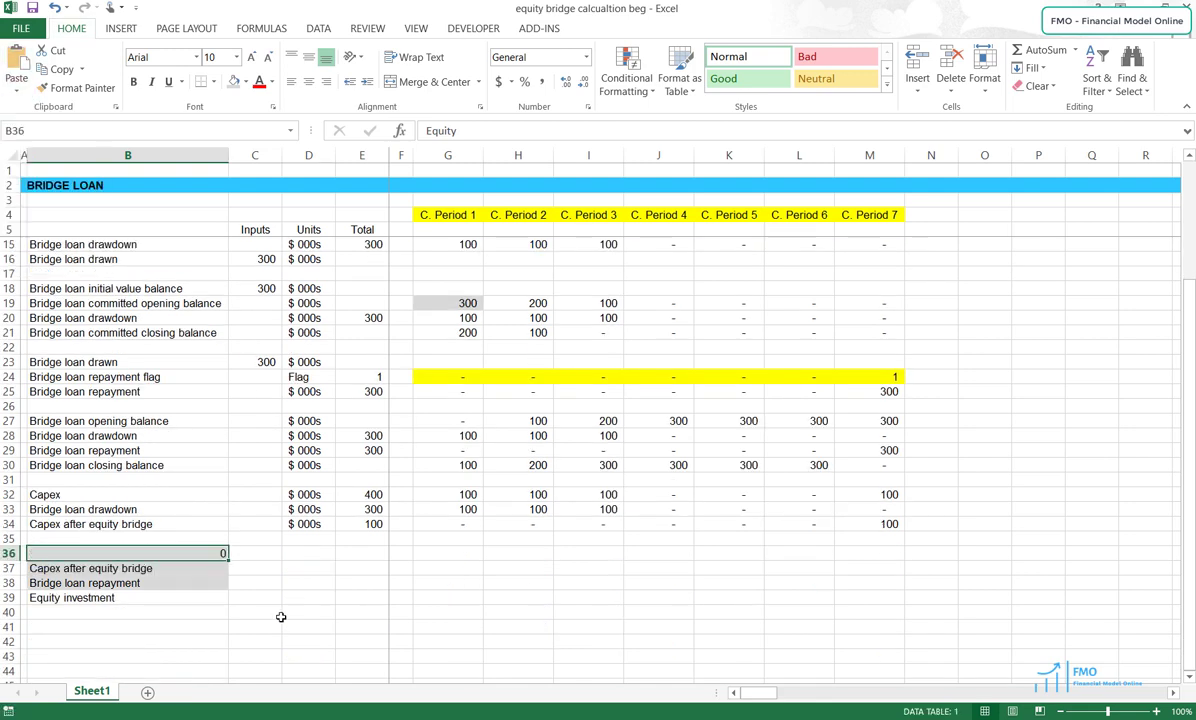
pyautogui.write('=$B$9')
pyautogui.press('F4')
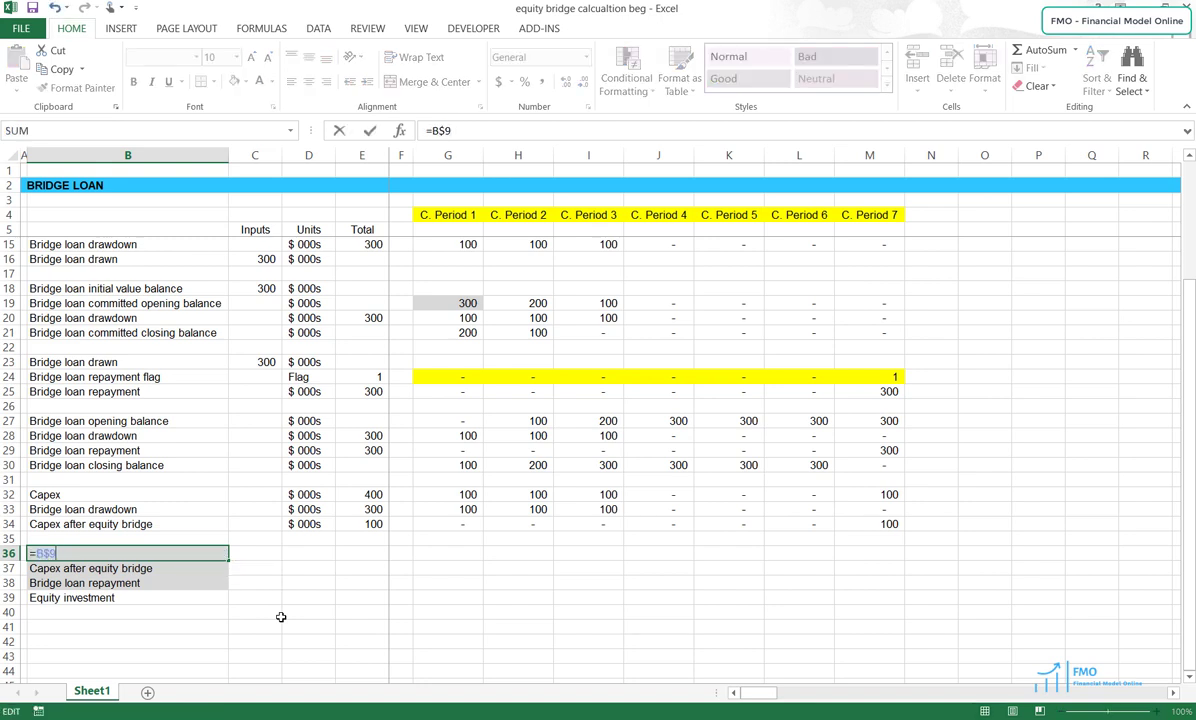
pyautogui.hotkey('ctrl', 'Return')
# Extend the Equity link across C36:D36 and apply the formatting of row 23 to row 36
pyautogui.hotkey('shift', 'Right')
pyautogui.hotkey('ctrl', 'c')
pyautogui.hotkey('shift', 'Right')
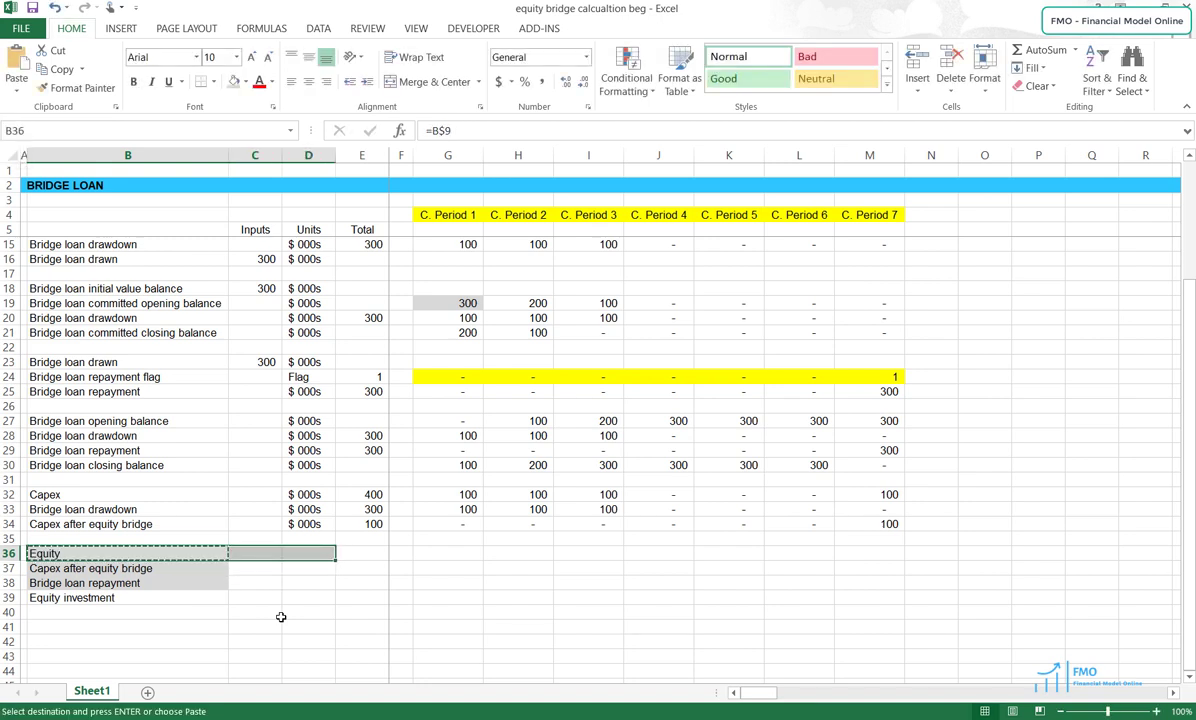
pyautogui.hotkey('ctrl', 'v')
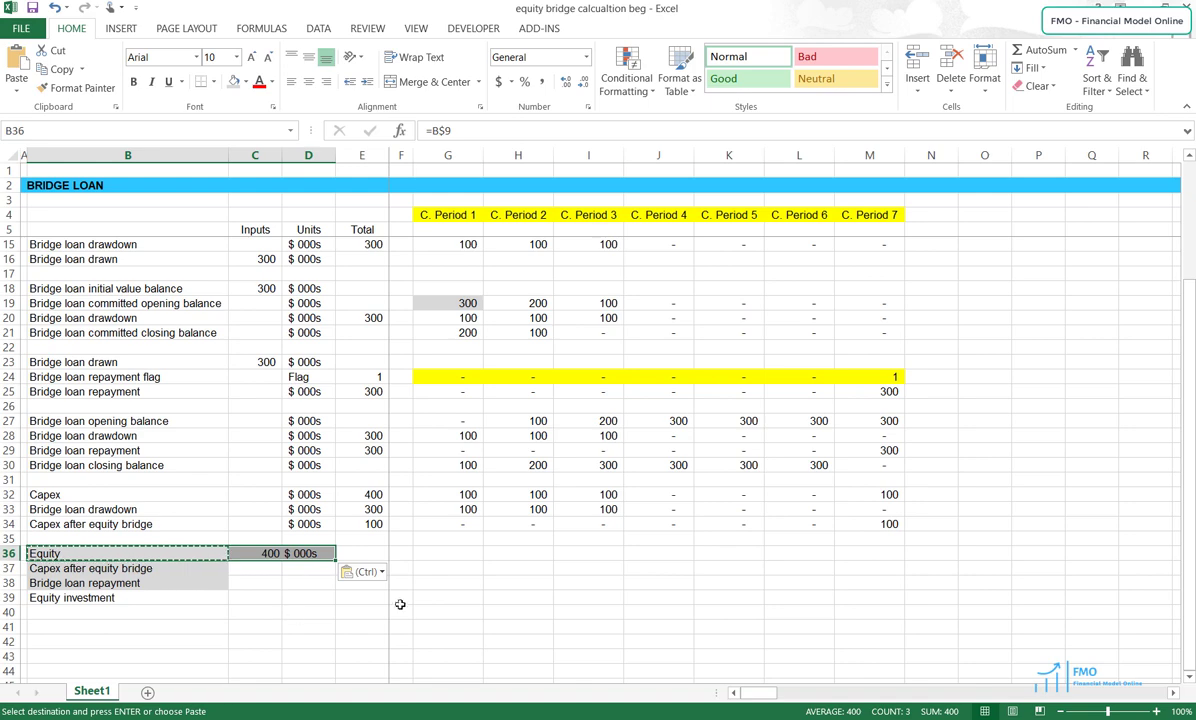
pyautogui.click(9, 362)
pyautogui.click(80, 88)
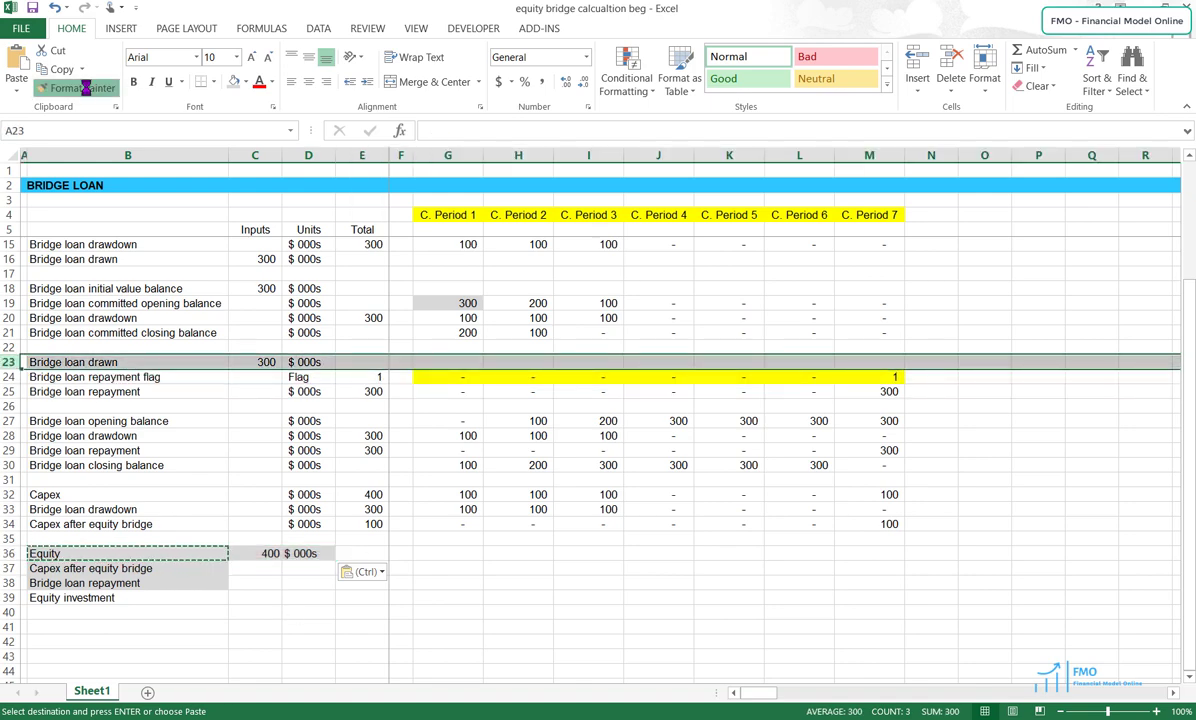
pyautogui.click(9, 553)
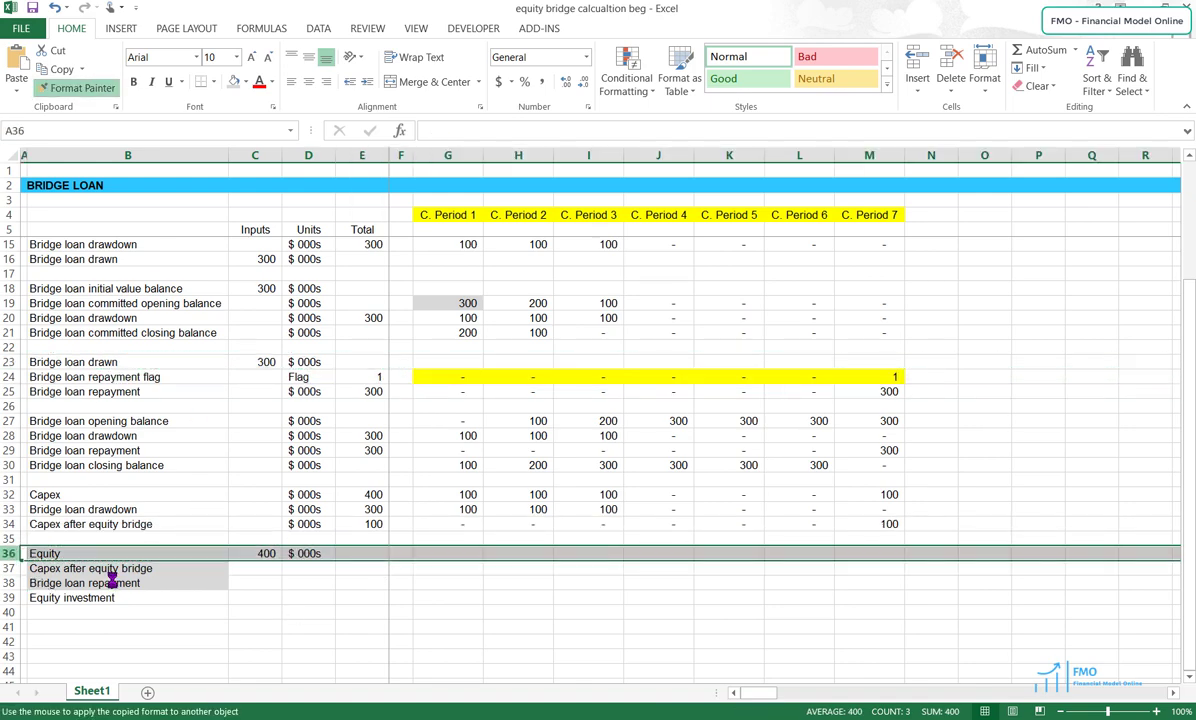
# Link the Capex after equity bridge label in B37 to row 34 with the formula =B$34
pyautogui.click(103, 570)
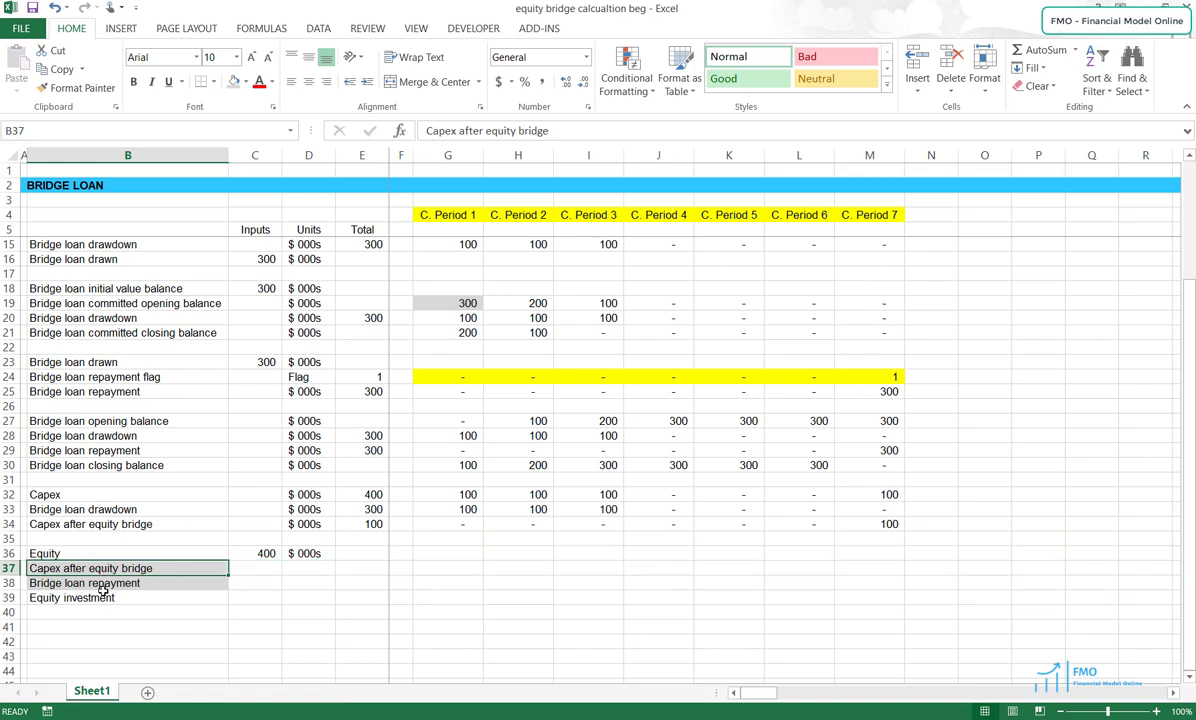
pyautogui.click(67, 528)
pyautogui.hotkey('ctrl', 'c')
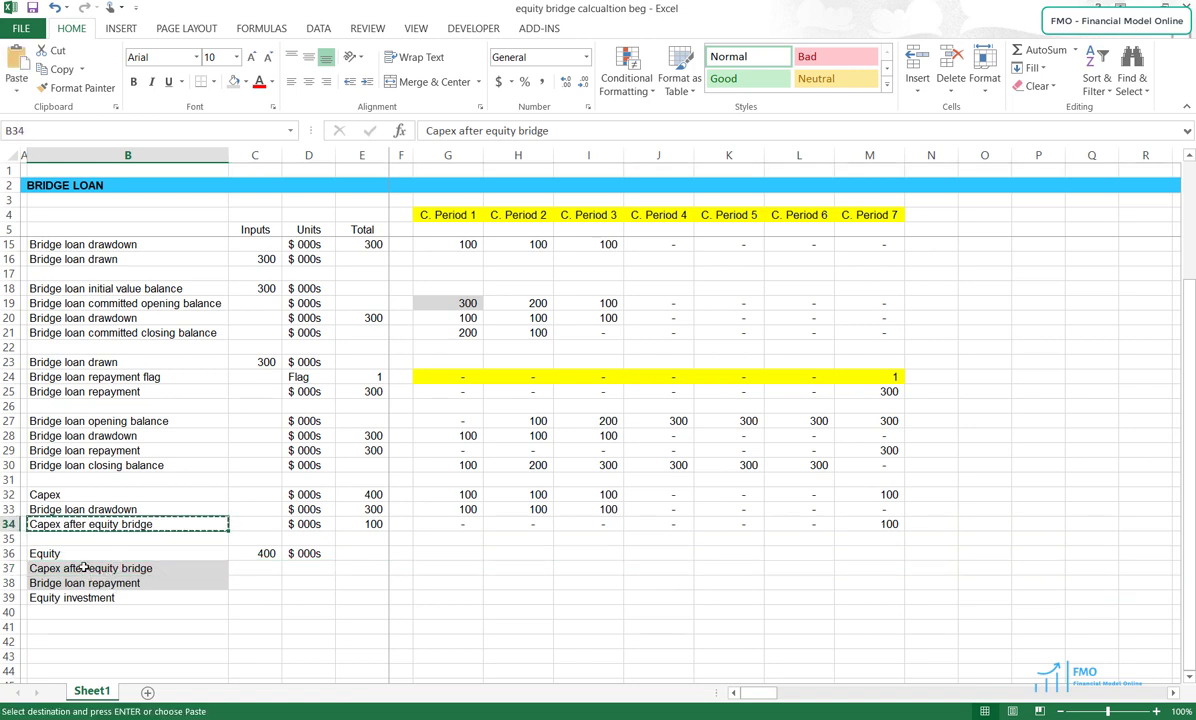
pyautogui.click(152, 568)
pyautogui.hotkey('alt', 'h')
pyautogui.press('v')
pyautogui.press('n')
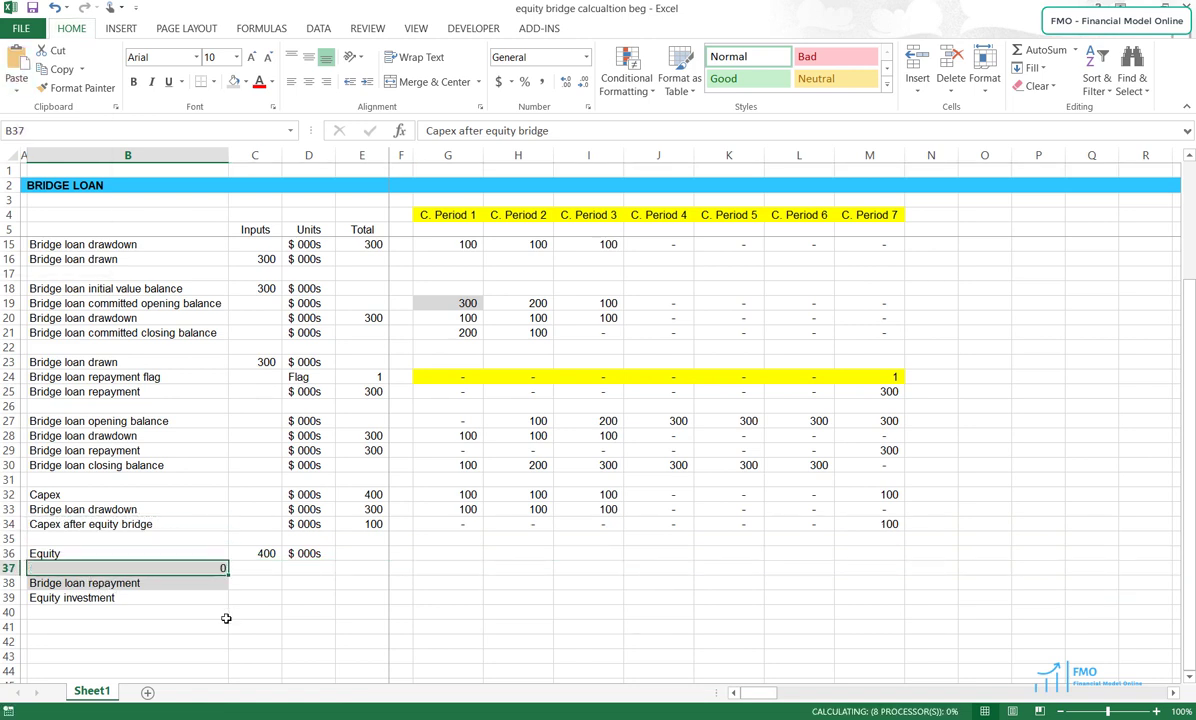
pyautogui.press('Escape')
pyautogui.press('F2')
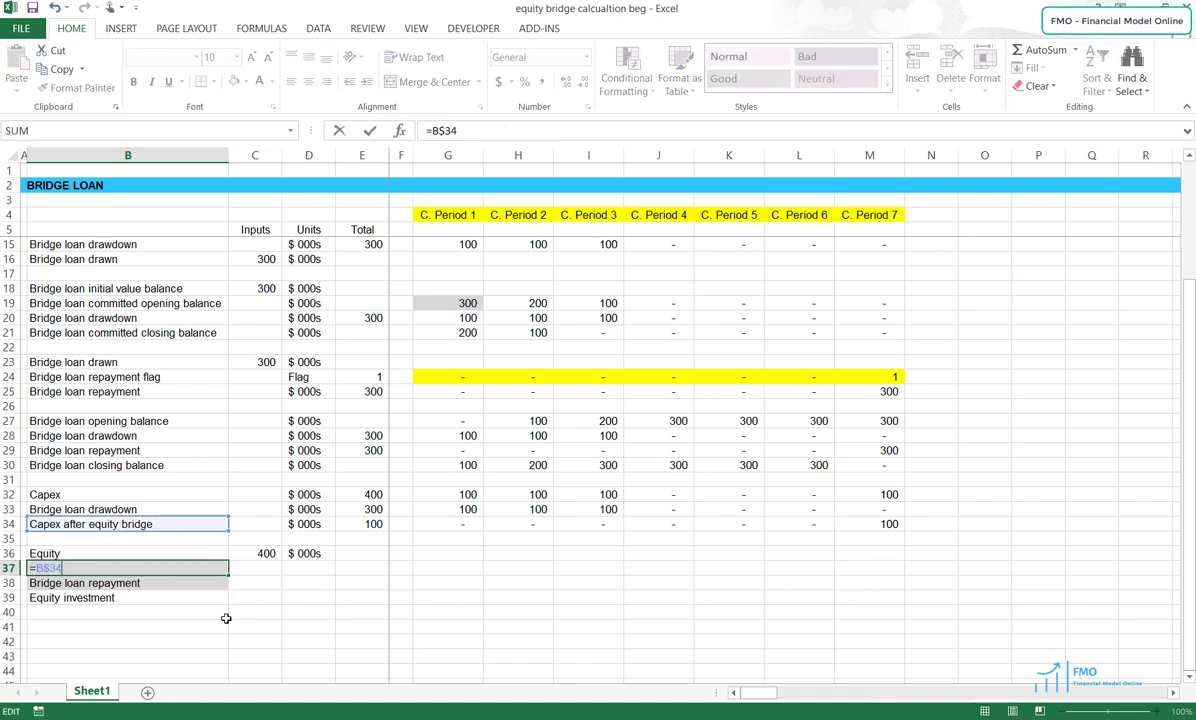
pyautogui.press('Escape')
# Copy the row 34 link from B37 across row 37 through Period 7 in column M
pyautogui.hotkey('ctrl', 'c')
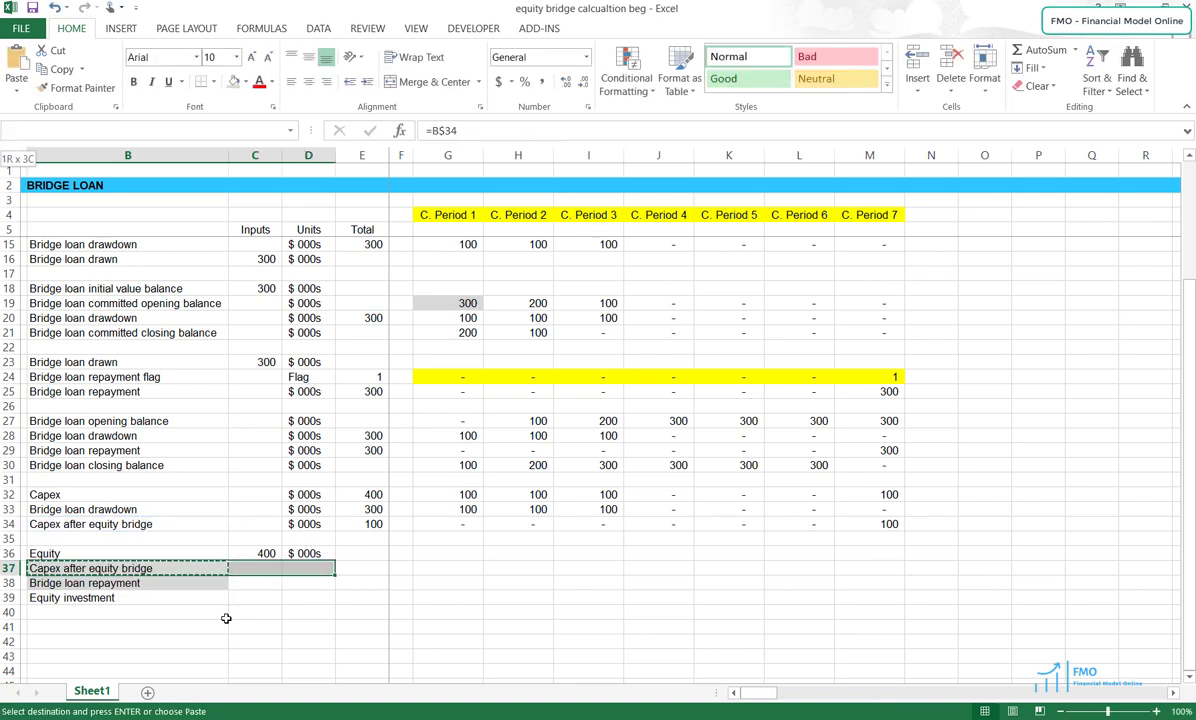
pyautogui.hotkey('shift', 'Right')
pyautogui.hotkey('shift', 'Right')
pyautogui.hotkey('shift', 'Right')
pyautogui.hotkey('shift', 'Right')
pyautogui.hotkey('shift', 'Right')
pyautogui.hotkey('shift', 'Right')
pyautogui.hotkey('shift', 'Right')
pyautogui.hotkey('shift', 'Right')
pyautogui.hotkey('shift', 'Right')
pyautogui.hotkey('shift', 'Right')
pyautogui.hotkey('shift', 'Right')
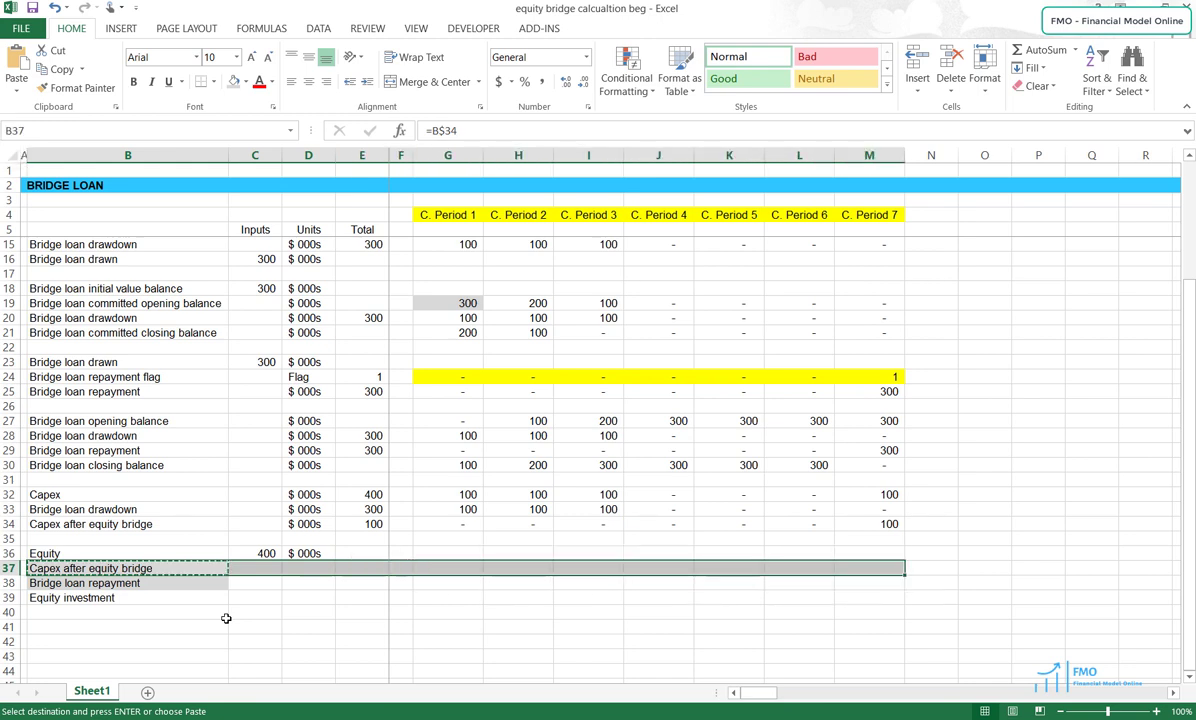
pyautogui.hotkey('ctrl', 'v')
# Apply the formatting of row 34 to row 37 and clear the unneeded links in C37 and F37
pyautogui.click(5, 524)
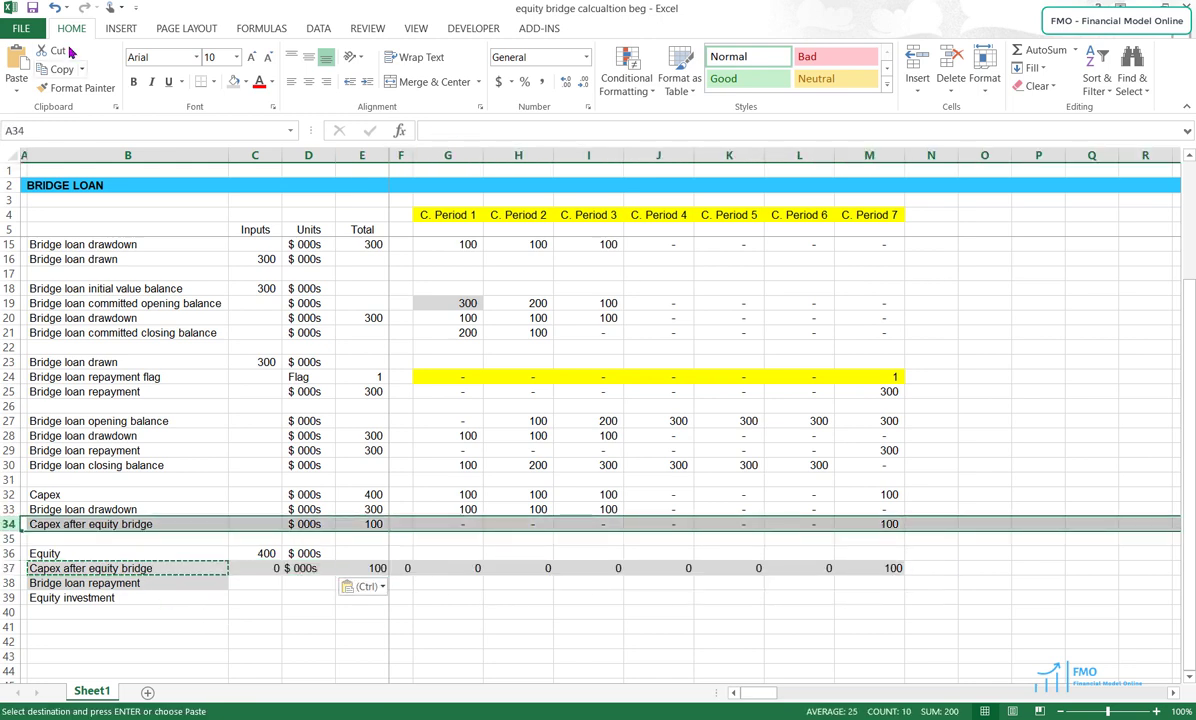
pyautogui.click(76, 88)
pyautogui.click(8, 568)
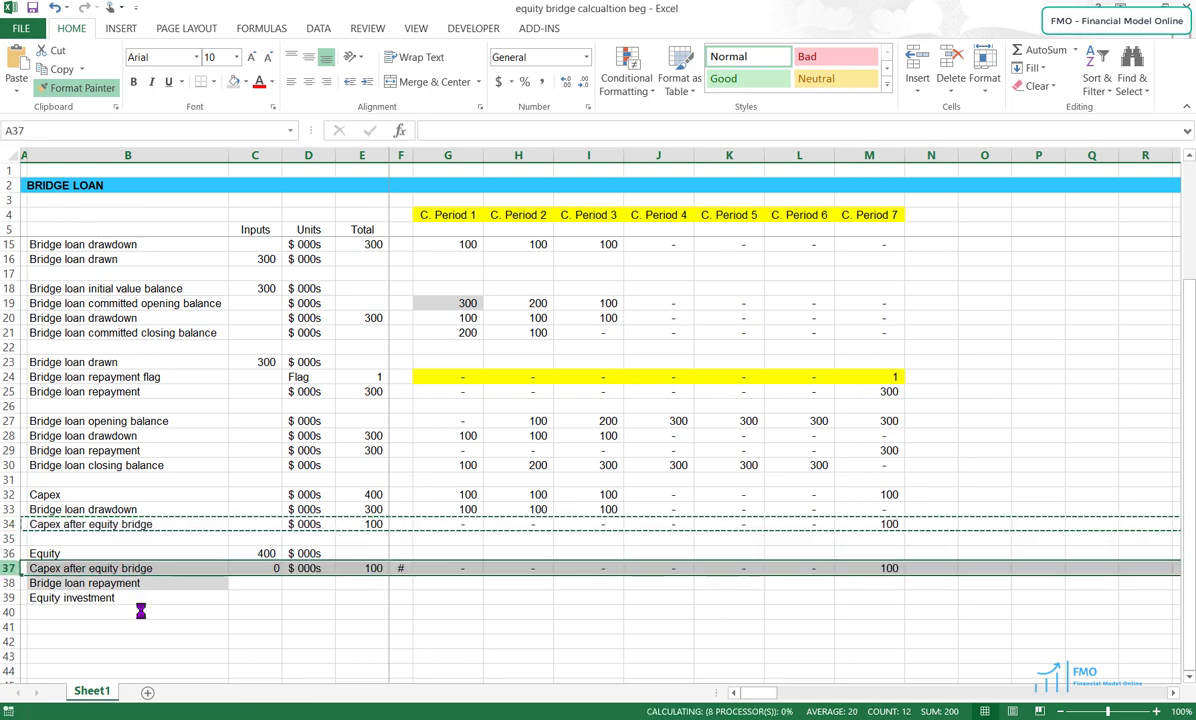
pyautogui.click(254, 568)
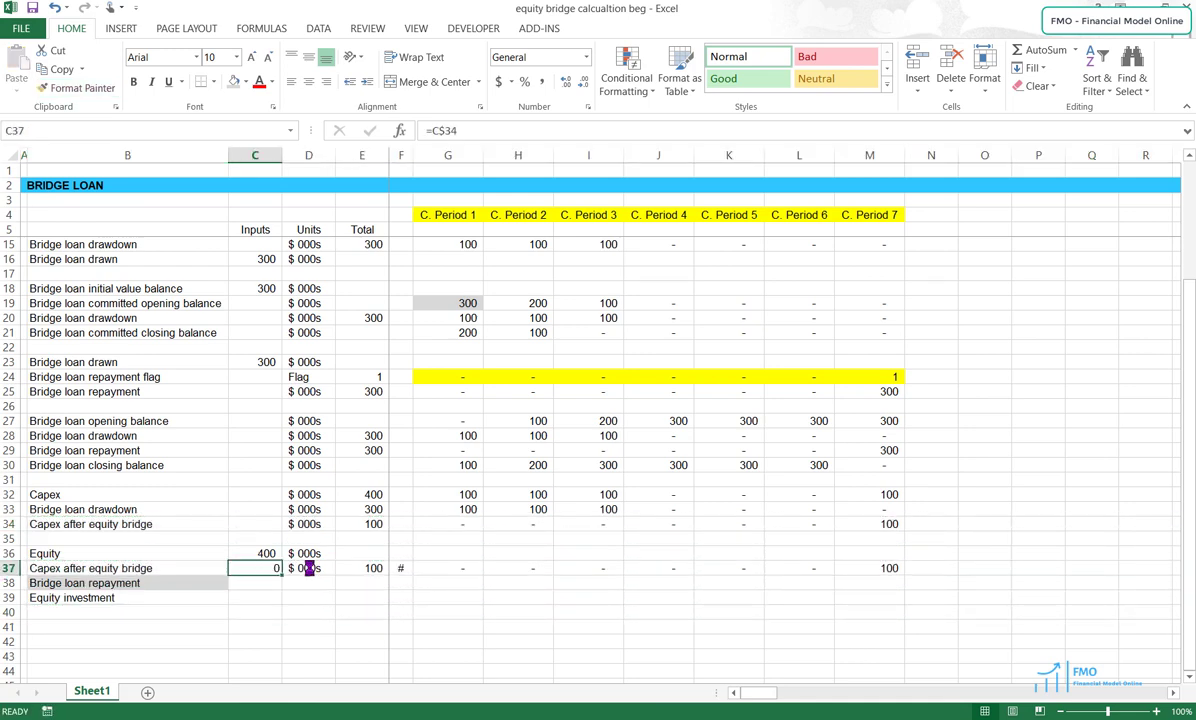
pyautogui.click(398, 568)
pyautogui.press('Delete')
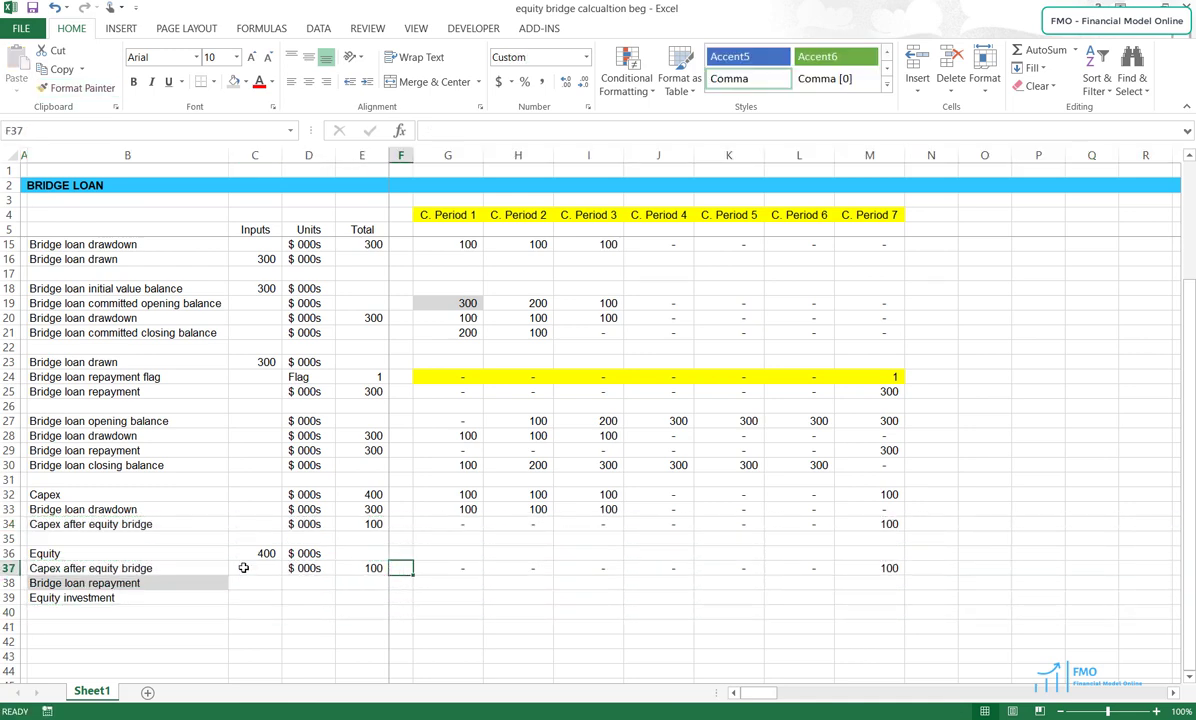
# Copy the whole Bridge loan repayment row 29 into the Bridge loan repayment line in row 38
pyautogui.click(8, 450)
pyautogui.hotkey('ctrl', 'c')
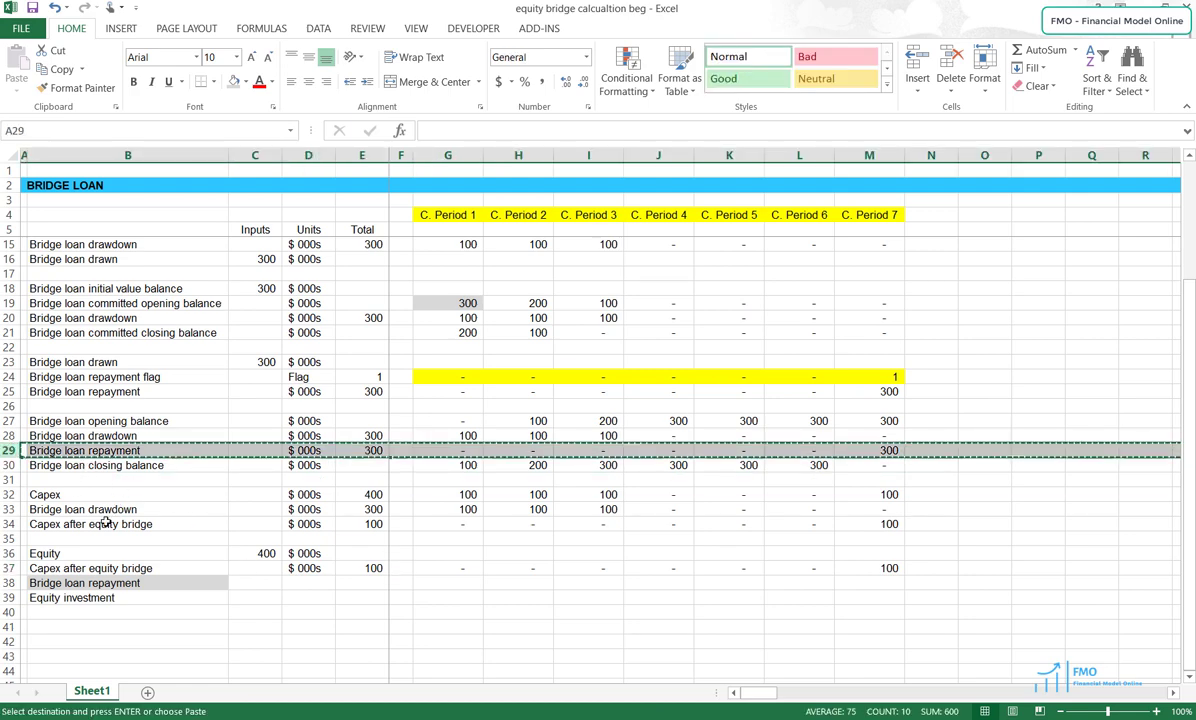
pyautogui.click(8, 583)
pyautogui.press('Return')
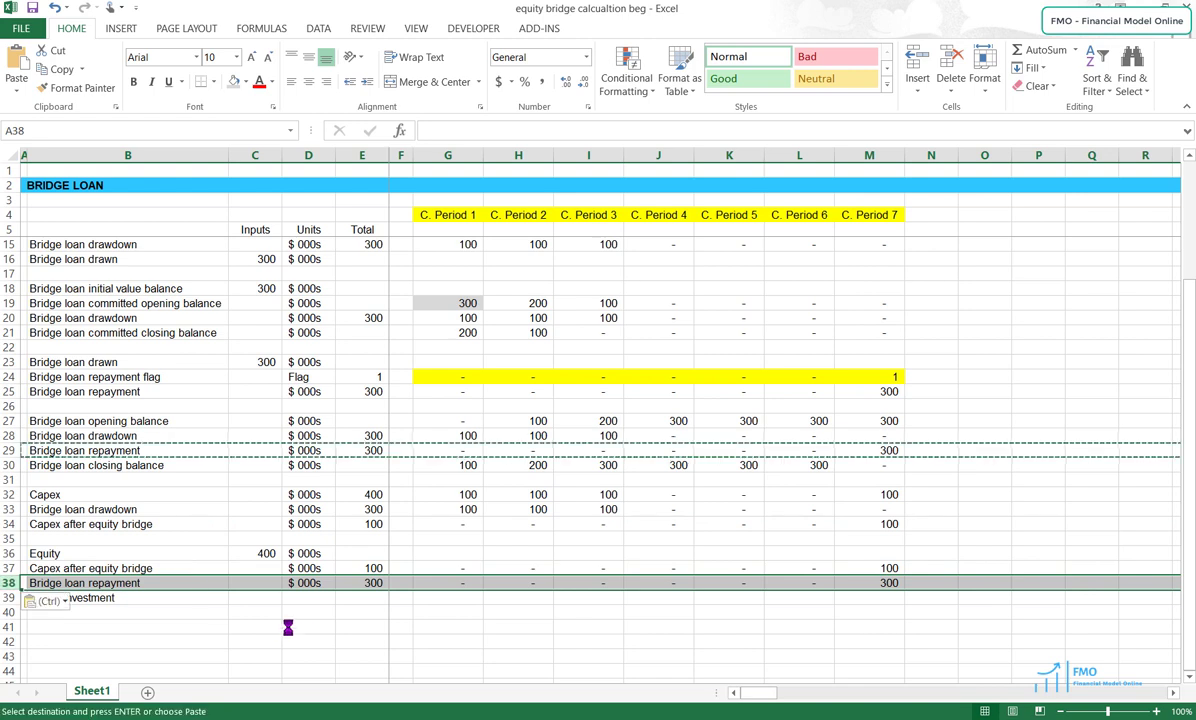
# Enter the Period 1 equity investment formula =MIN($C$36,SUM(G37:G38)) in G39
pyautogui.click(451, 595)
pyautogui.write('=')
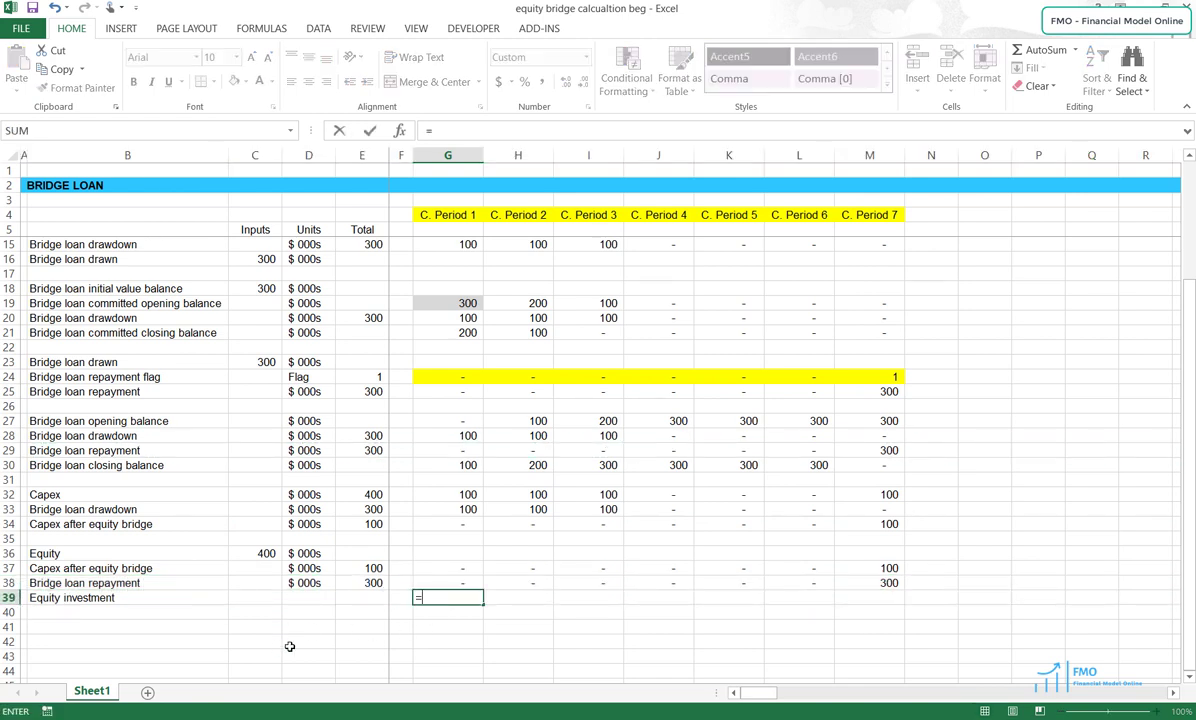
pyautogui.write('min(')
pyautogui.press('Up')
pyautogui.press('Left')
pyautogui.press('Left')
pyautogui.press('Left')
pyautogui.press('Left')
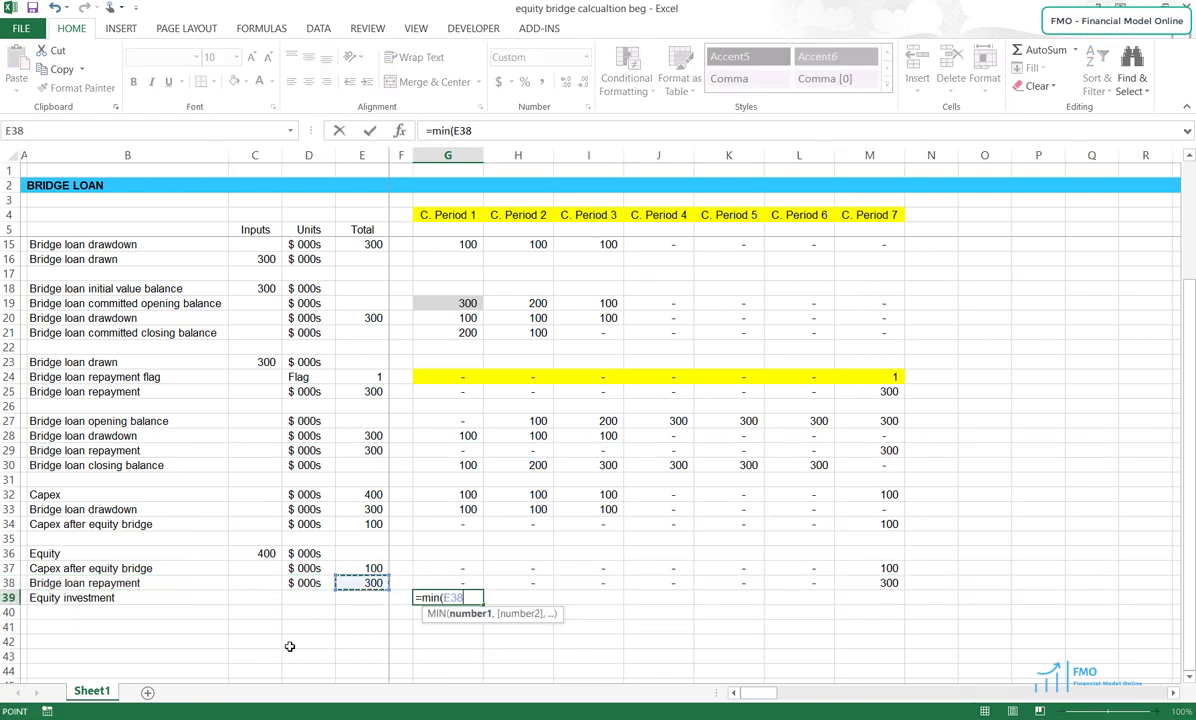
pyautogui.press('Up')
pyautogui.press('Up')
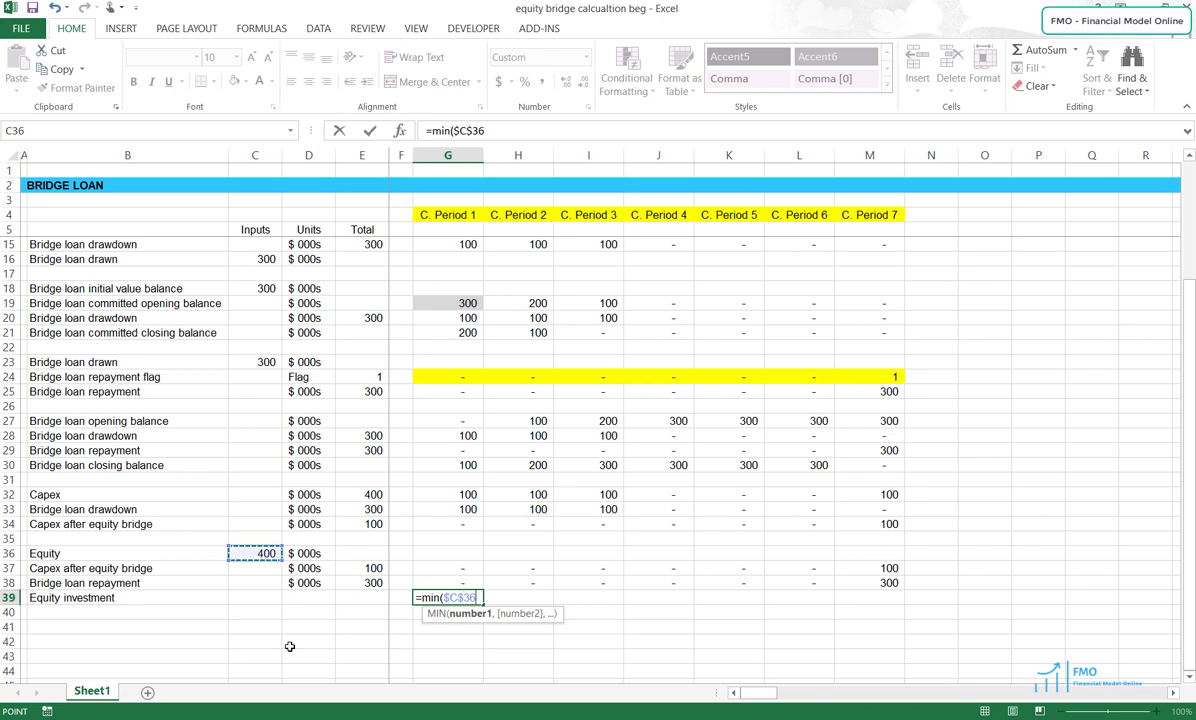
pyautogui.write(',sum(')
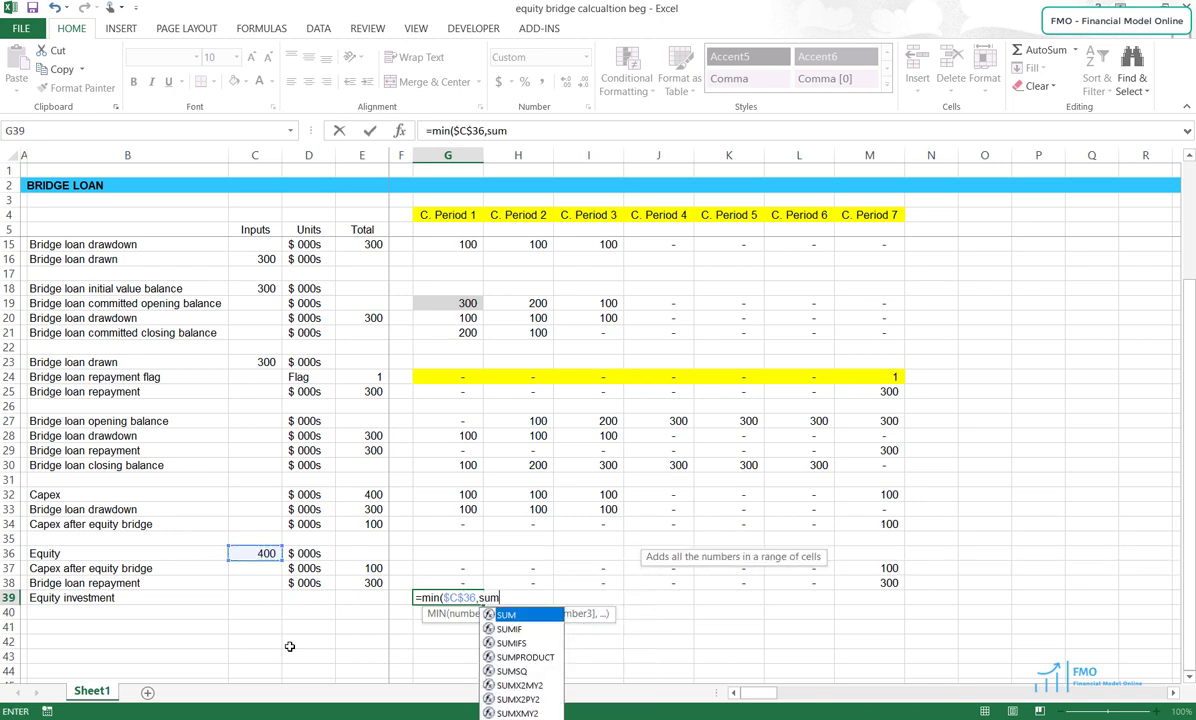
pyautogui.click(462, 570)
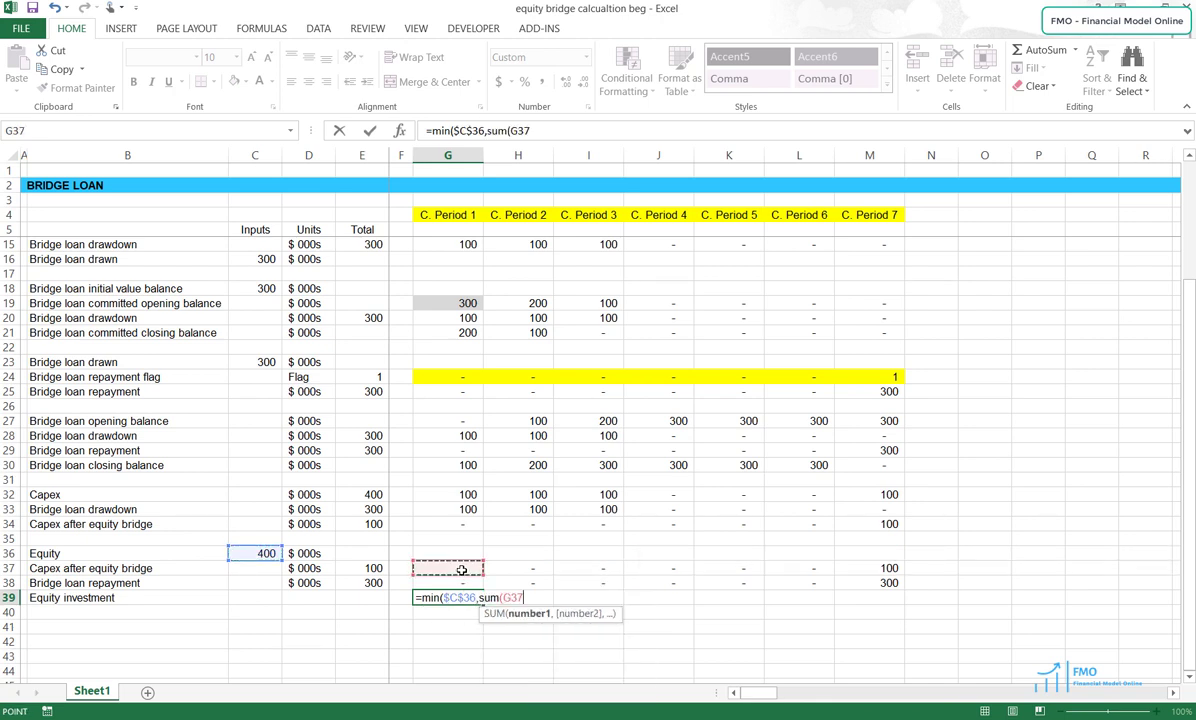
pyautogui.moveTo(462, 573); pyautogui.dragTo(462, 582)
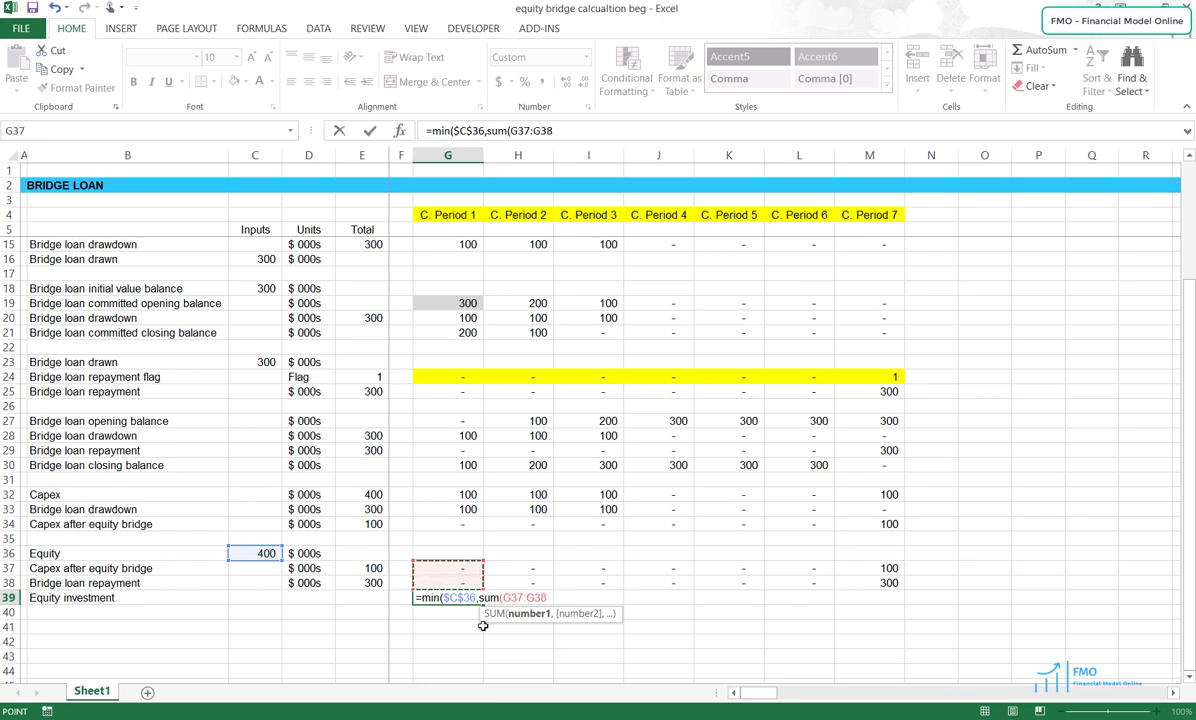
pyautogui.write('))')
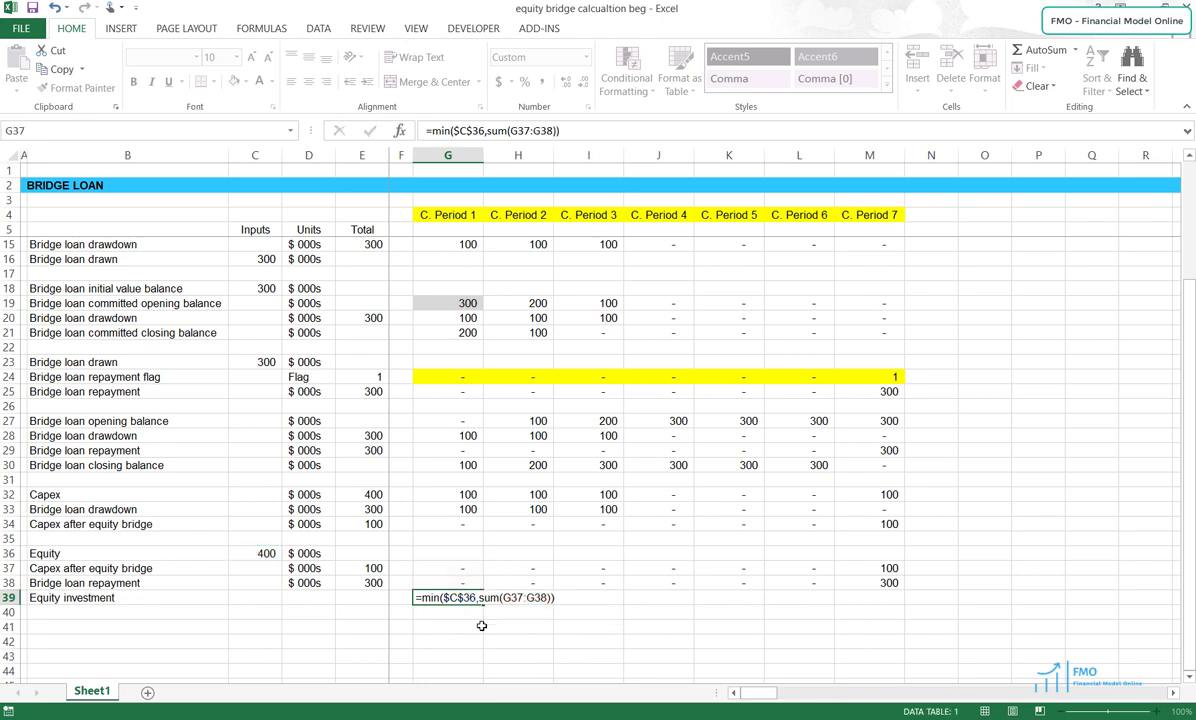
pyautogui.hotkey('ctrl', 'Return')
# Copy the equity investment formula from G39 across all periods to M39
pyautogui.hotkey('ctrl', 'c')
pyautogui.hotkey('shift', 'Right')
pyautogui.hotkey('shift', 'Right')
pyautogui.hotkey('shift', 'Right')
pyautogui.hotkey('shift', 'Right')
pyautogui.hotkey('shift', 'Right')
pyautogui.hotkey('shift', 'Right')
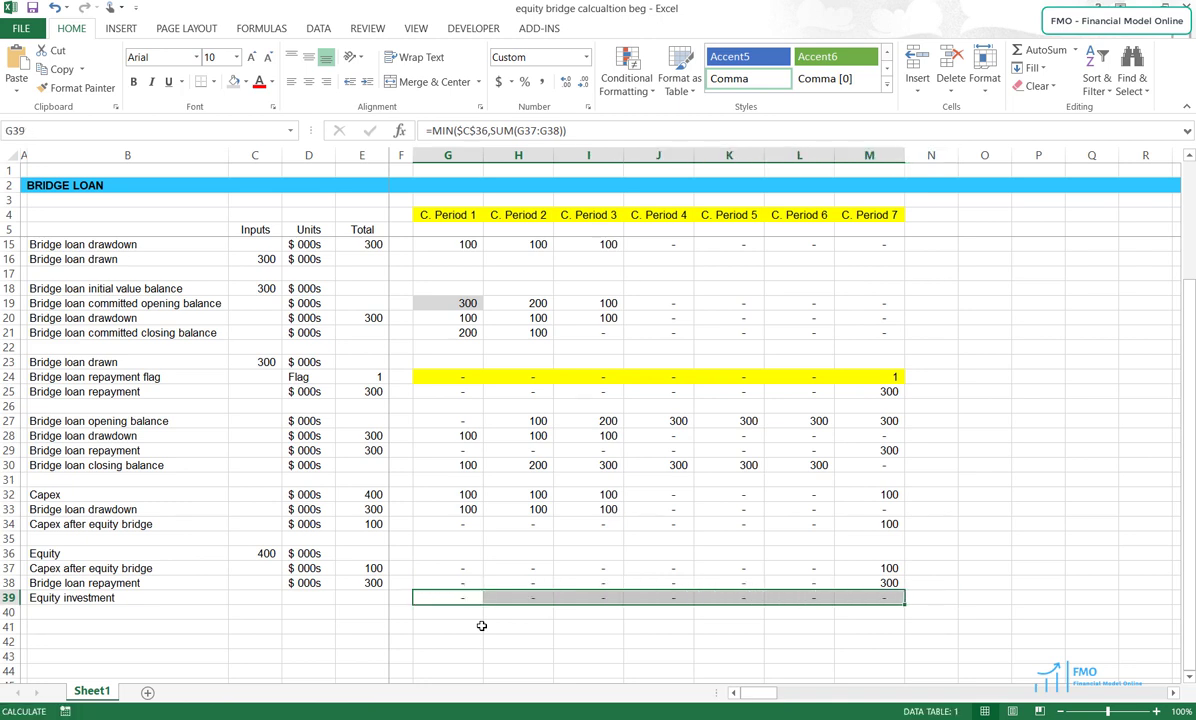
pyautogui.hotkey('ctrl', 'v')
pyautogui.press('Escape')
# Sum the equity investment for Periods 1 to 7 in E39 and enter the unit $ 000s in D39
pyautogui.press('Left')
pyautogui.press('Left')
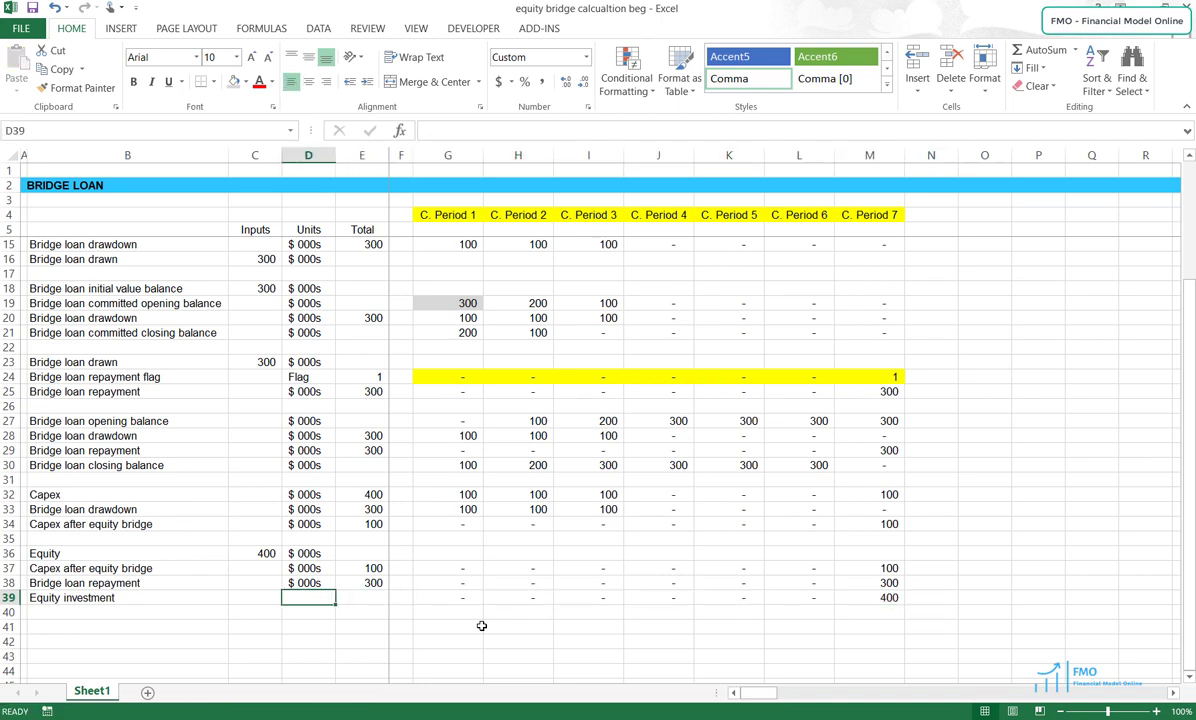
pyautogui.hotkey('alt', '=')
pyautogui.press('Down')
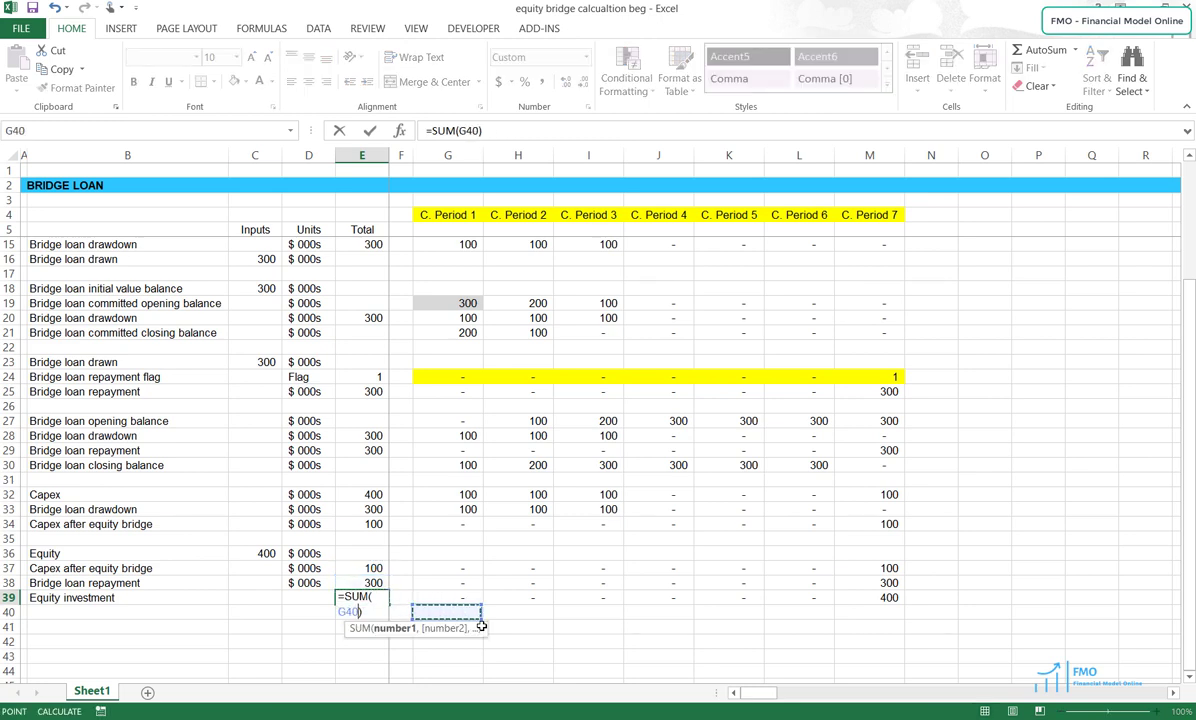
pyautogui.press('Right')
pyautogui.press('Right')
pyautogui.hotkey('shift', 'Right')
pyautogui.hotkey('shift', 'Right')
pyautogui.hotkey('shift', 'Right')
pyautogui.hotkey('shift', 'Right')
pyautogui.hotkey('shift', 'Right')
pyautogui.hotkey('shift', 'Right')
pyautogui.hotkey('shift', 'Tab')
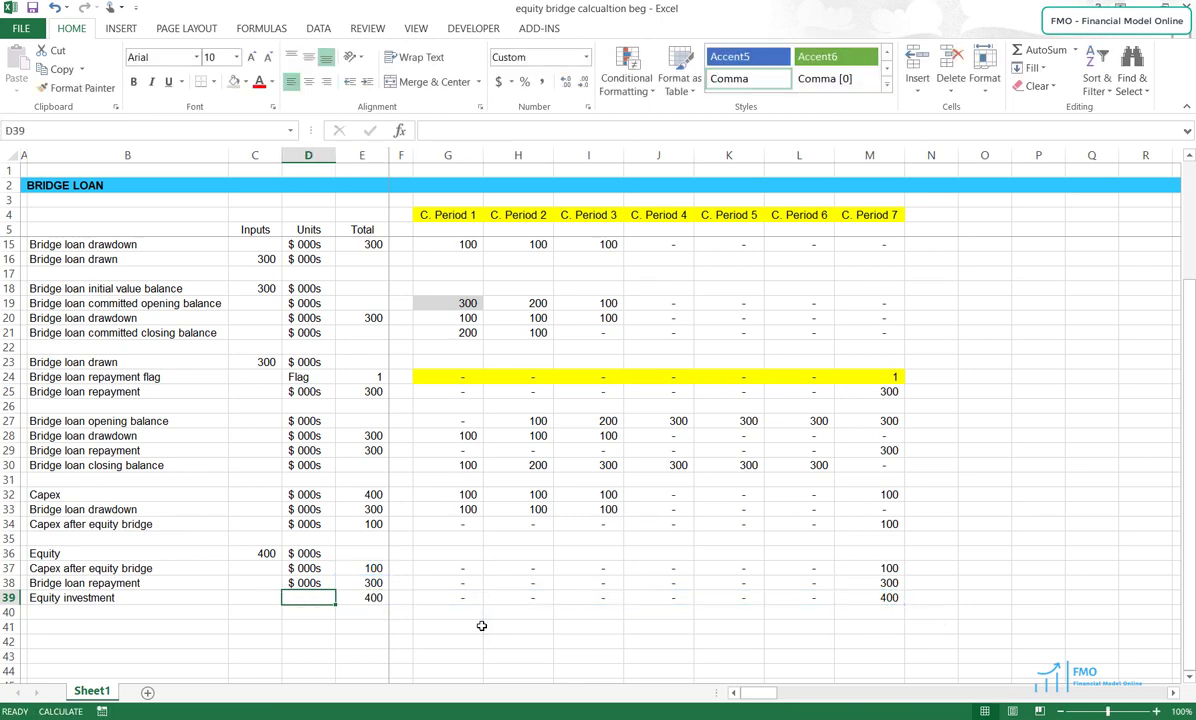
pyautogui.write('$ 000s')
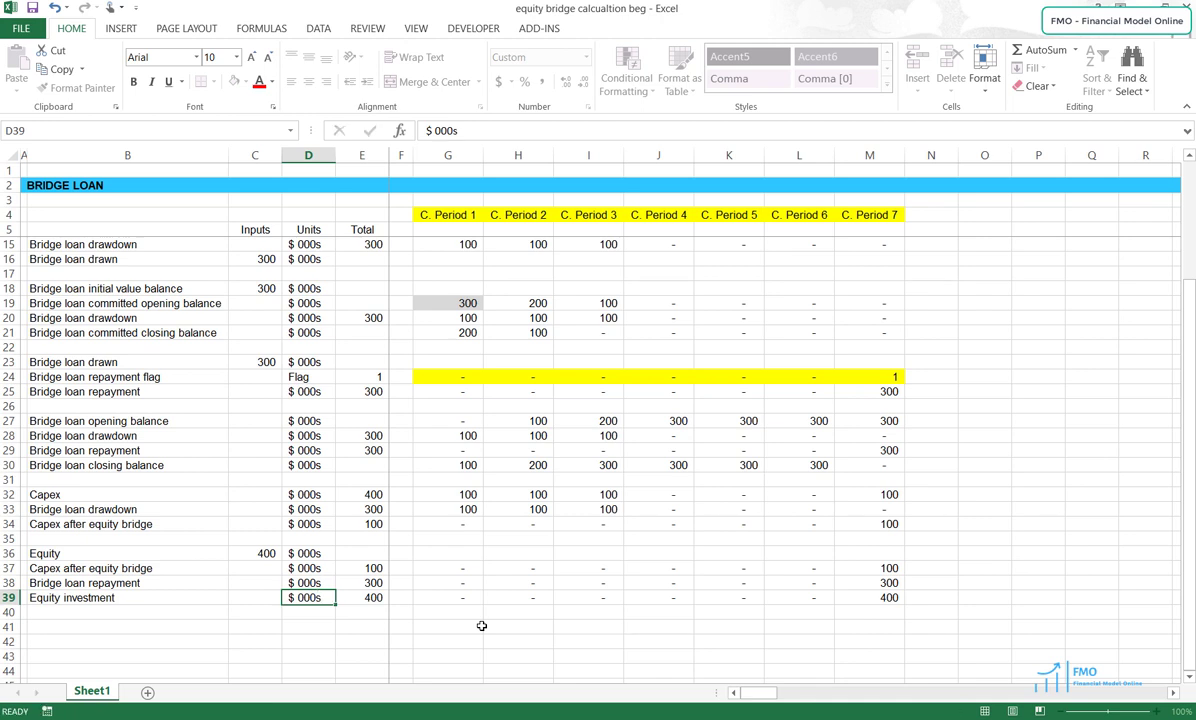
pyautogui.press('Return')
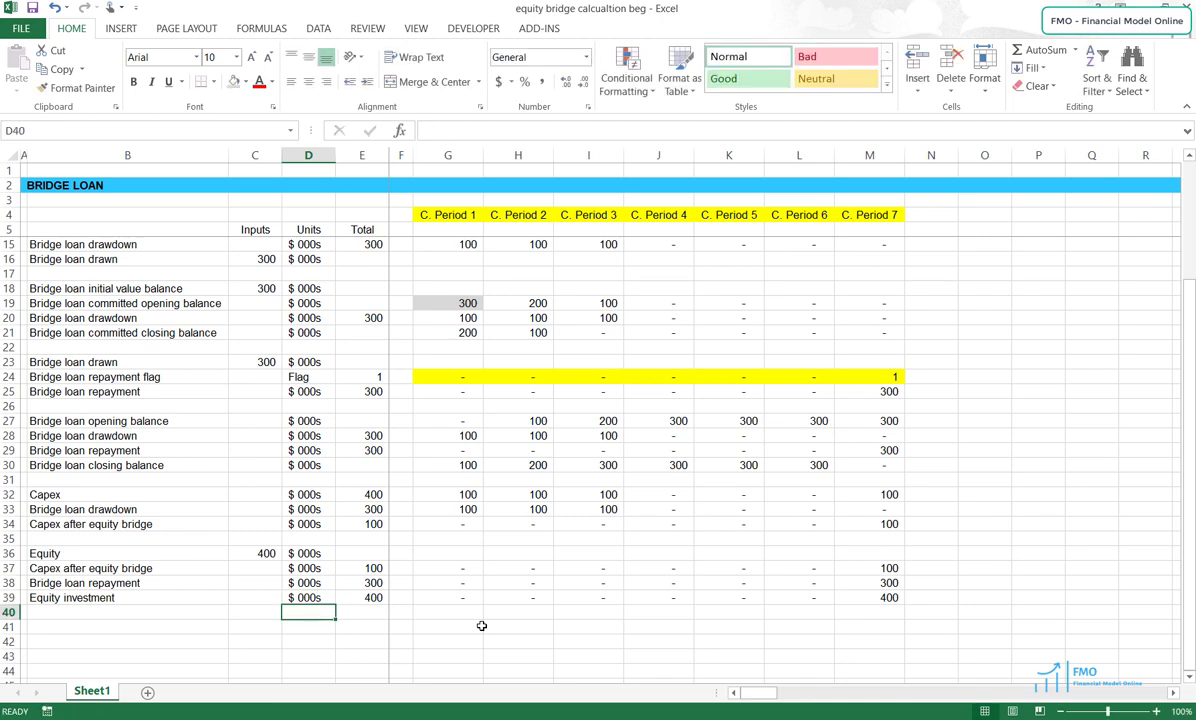